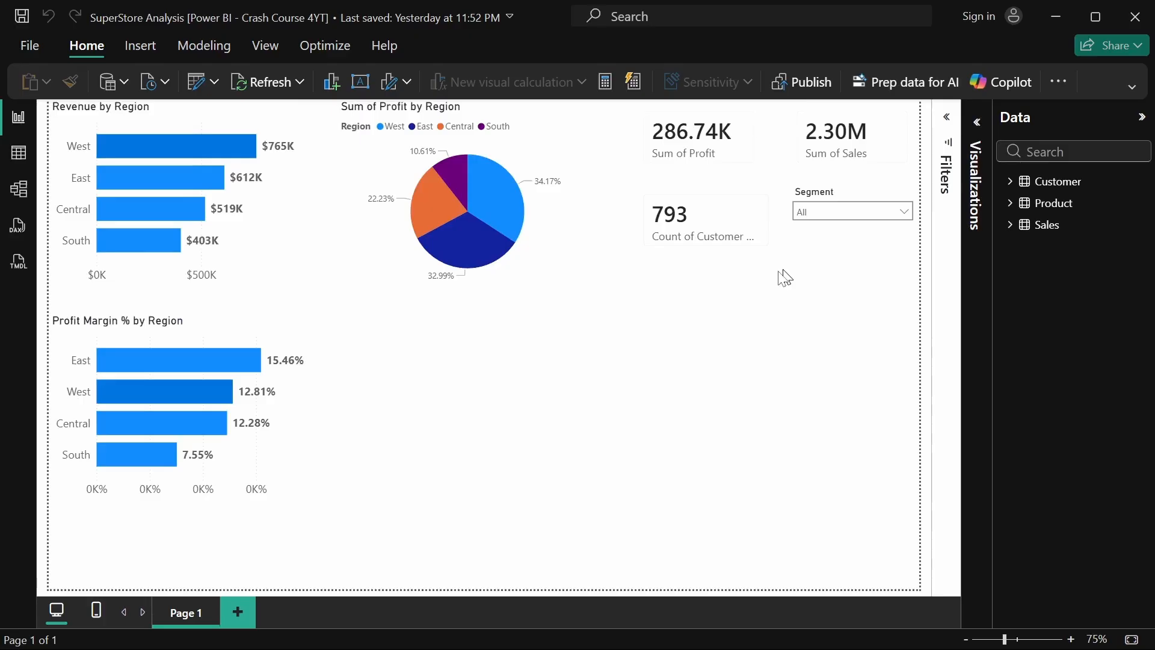
Move the Sum of Profit by Region pie chart and the Profit Margin % by Region chart side by side along the page's lower edge.
left_click(976, 126)
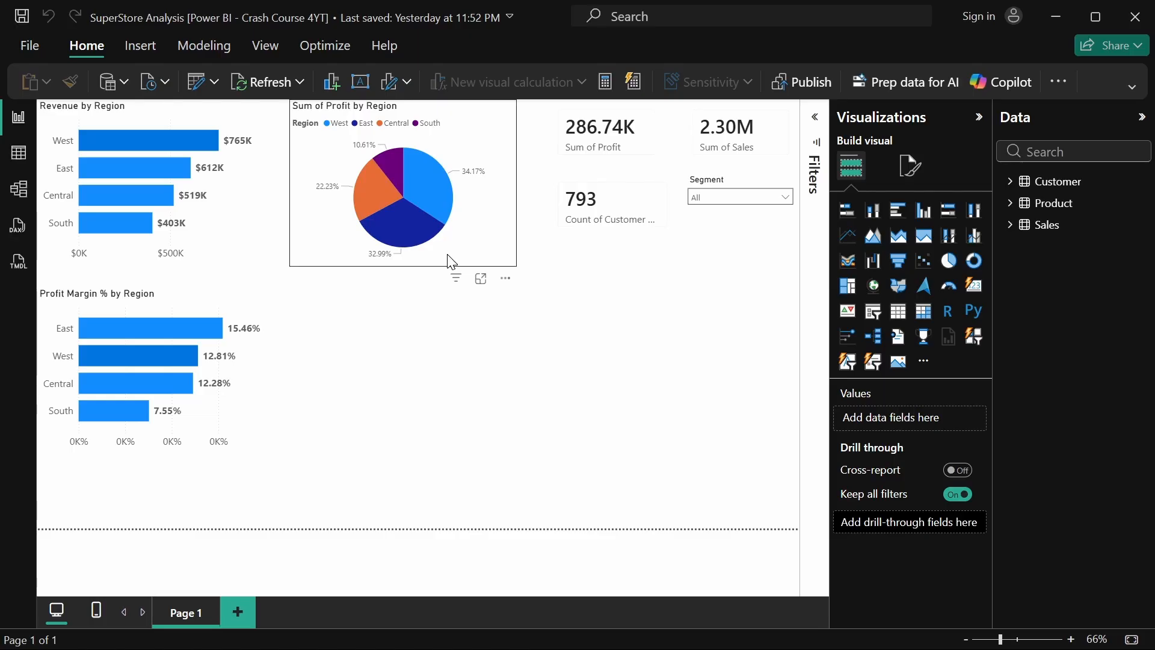
left_click_drag(449, 260, 452, 261)
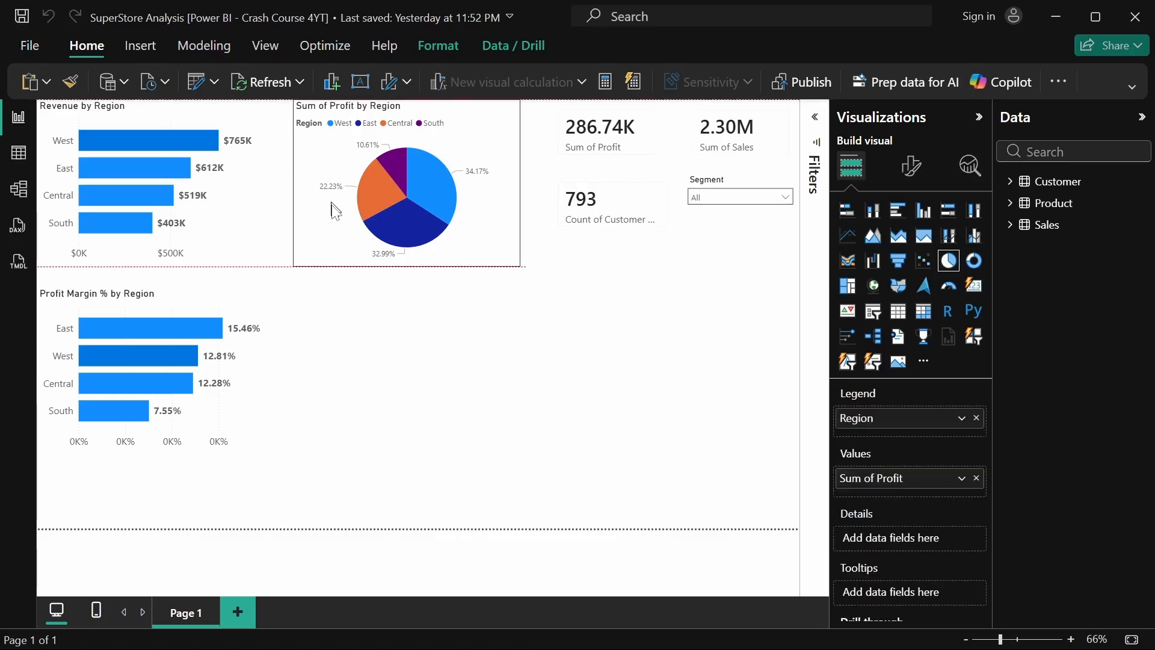
left_click_drag(335, 211, 352, 449)
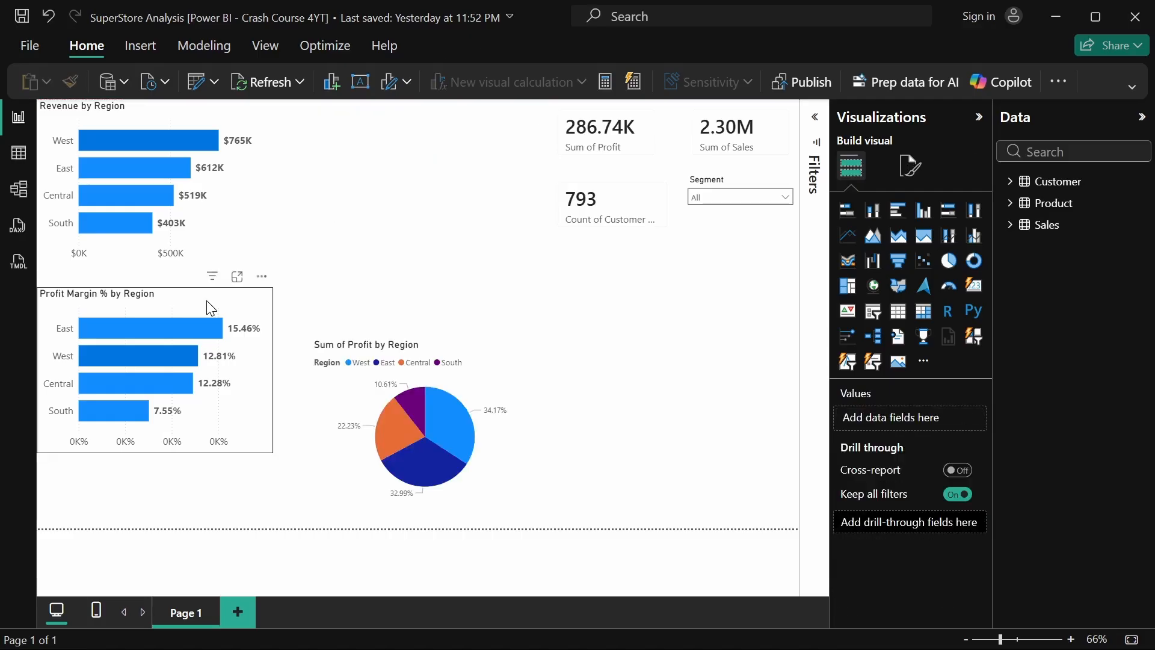
left_click_drag(207, 301, 218, 375)
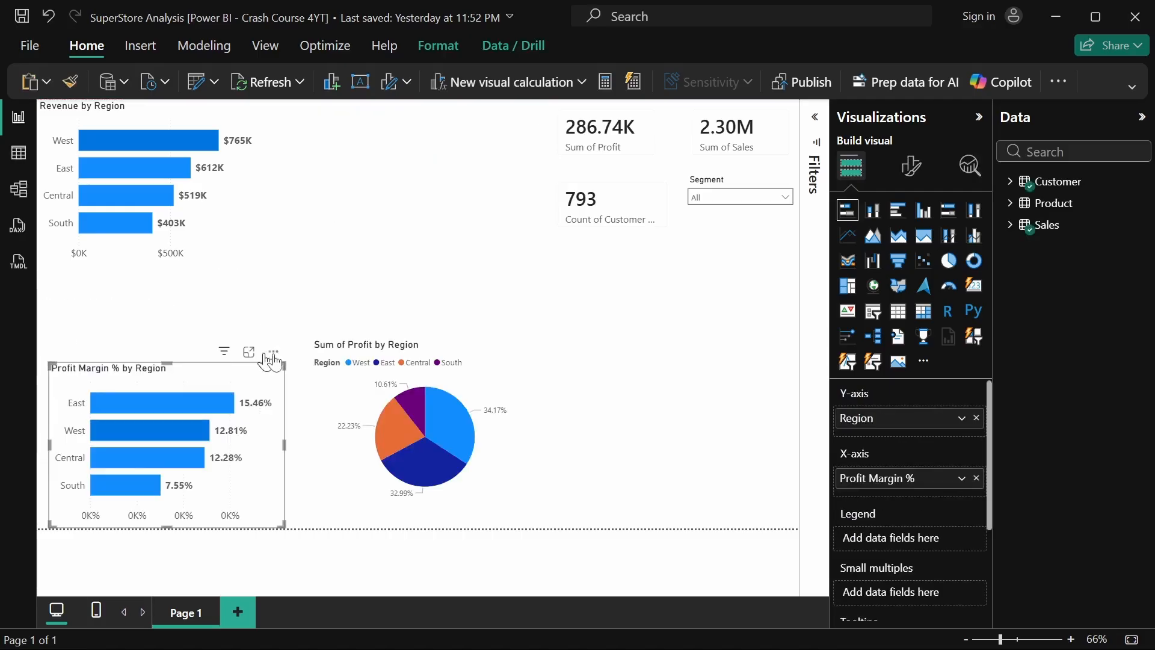
mouse_move(450, 394)
left_mouse_down()
mouse_move(425, 417)
mouse_move(433, 410)
left_mouse_up()
Position the Revenue by Region chart directly above the Profit Margin % by Region chart, aligned with its side edges.
left_click_drag(221, 213, 249, 301)
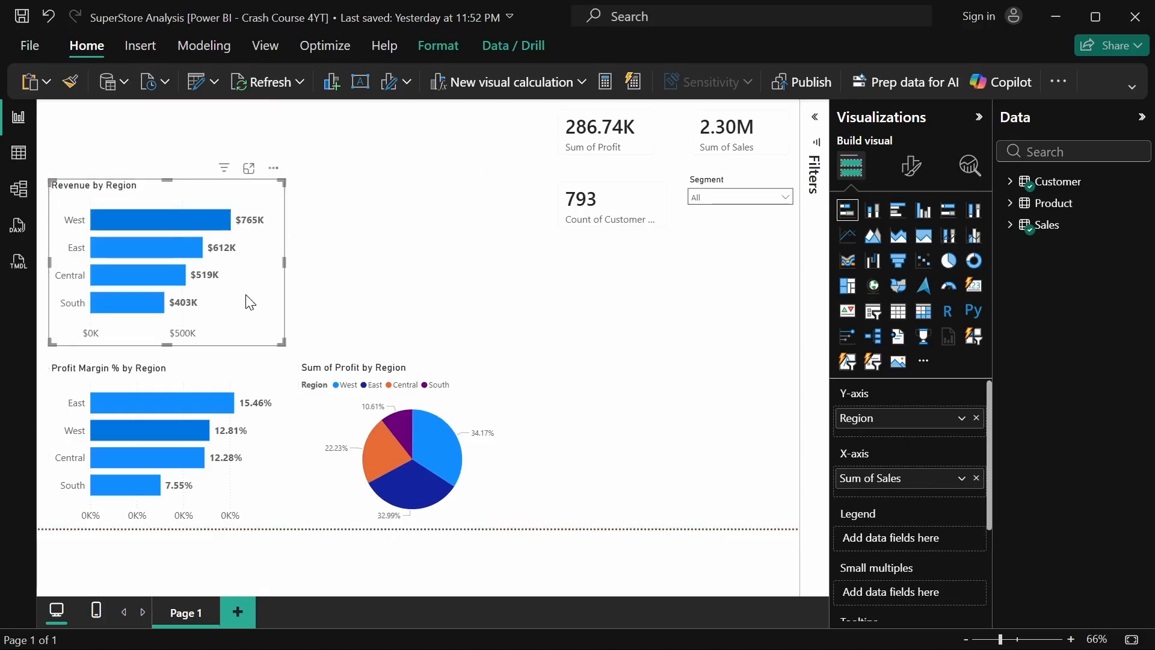
left_click(279, 363)
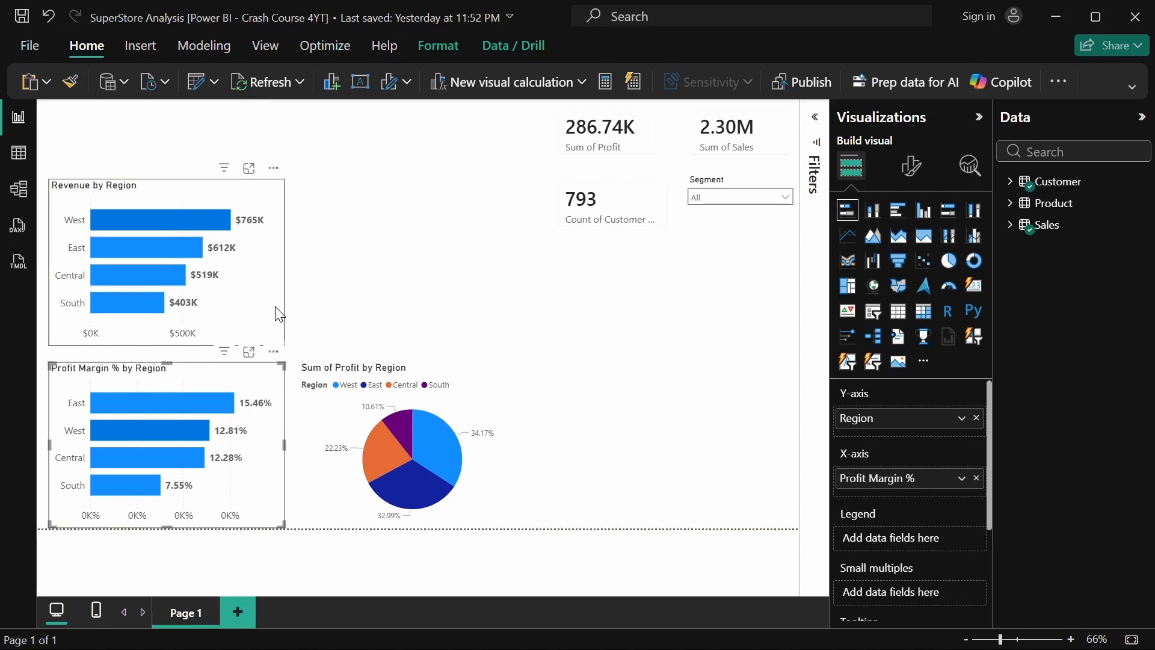
left_click(279, 313)
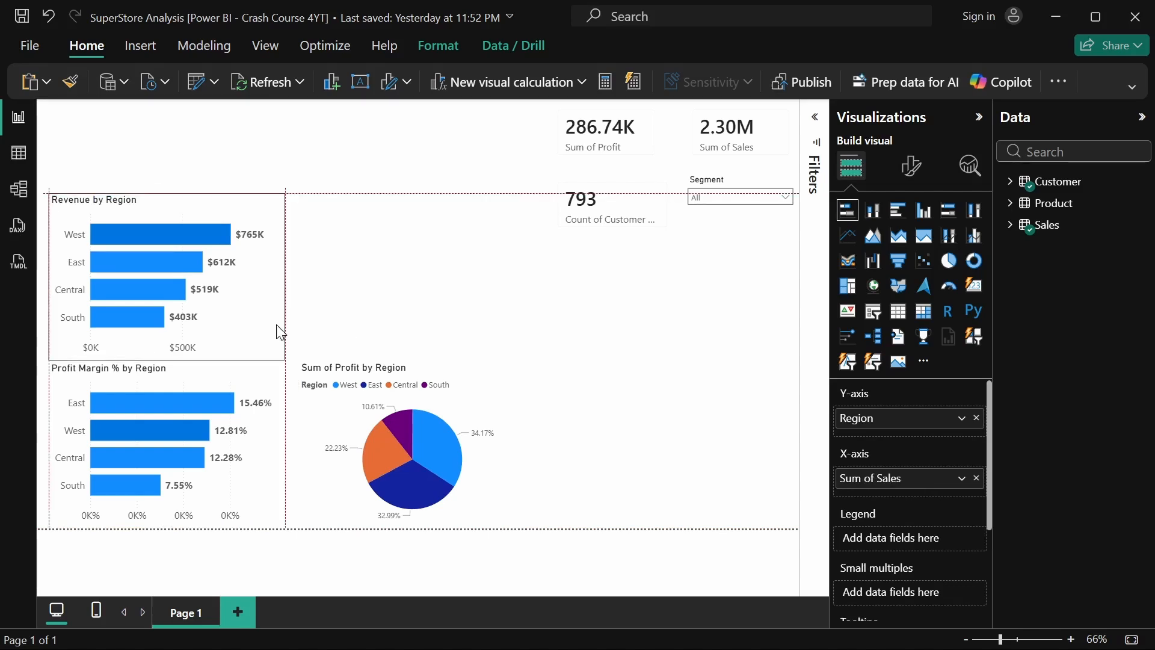
left_click_drag(274, 312, 273, 316)
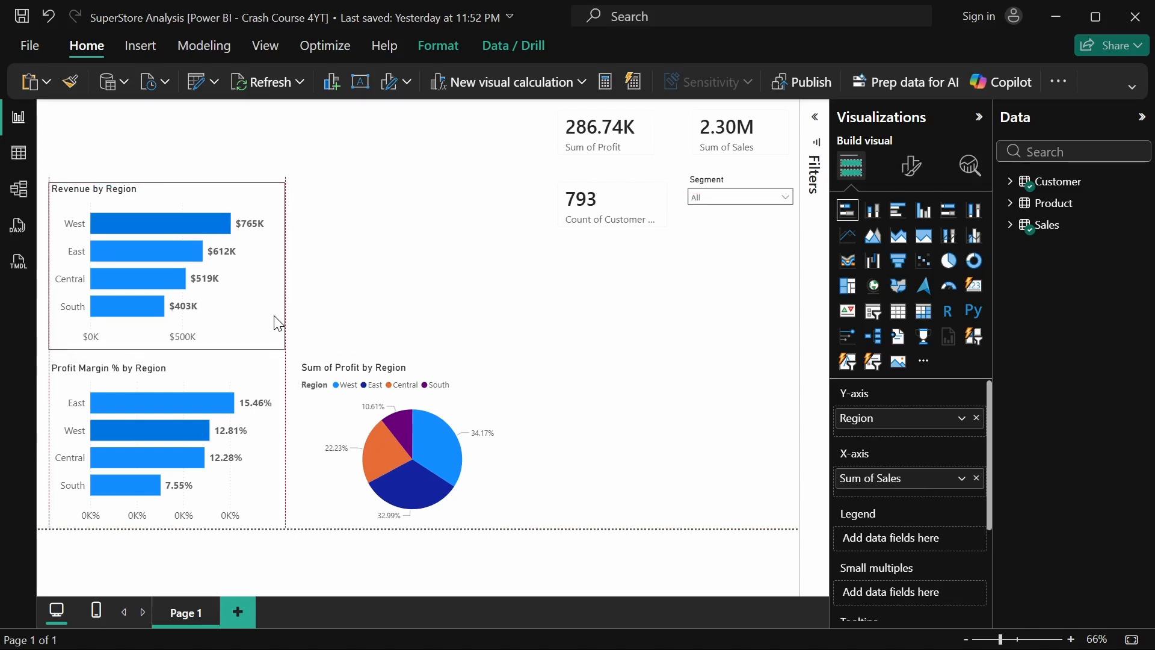
left_click(330, 322)
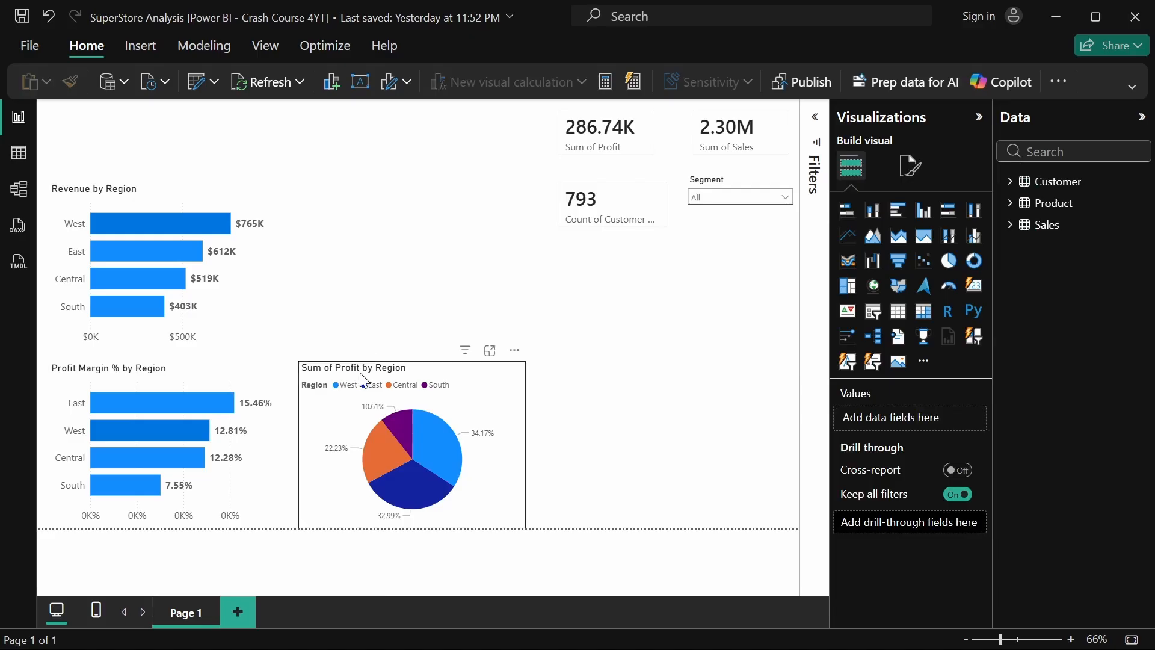
Review the fields used by the three region charts and the fields available in the Customer table.
left_click(517, 386)
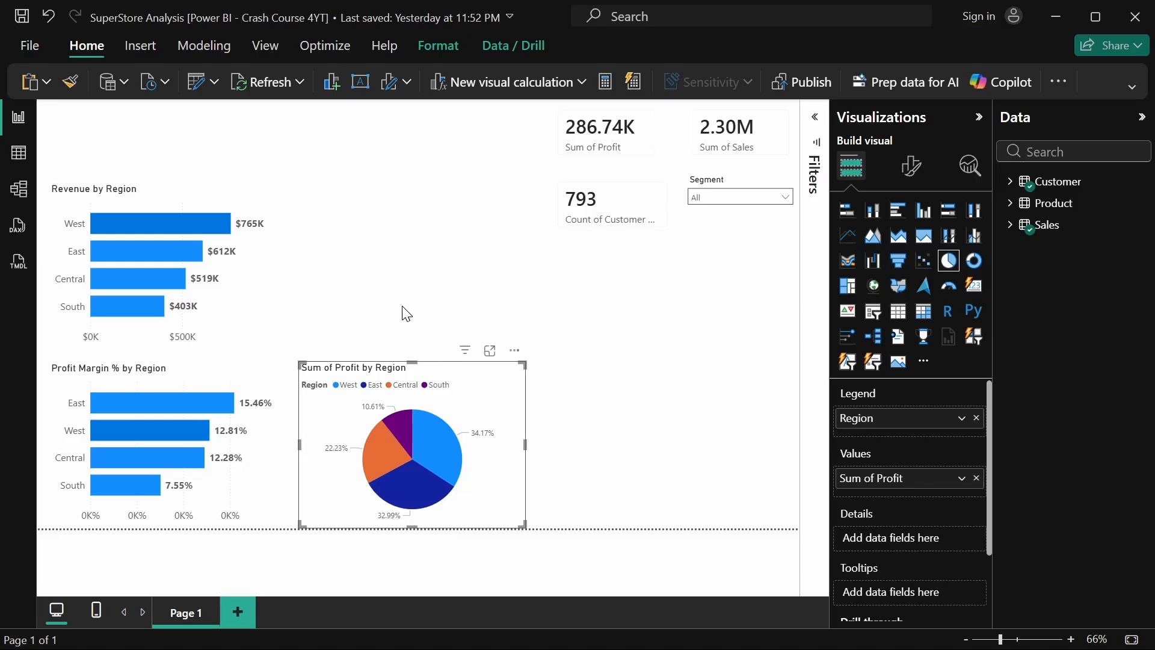
left_click(276, 241)
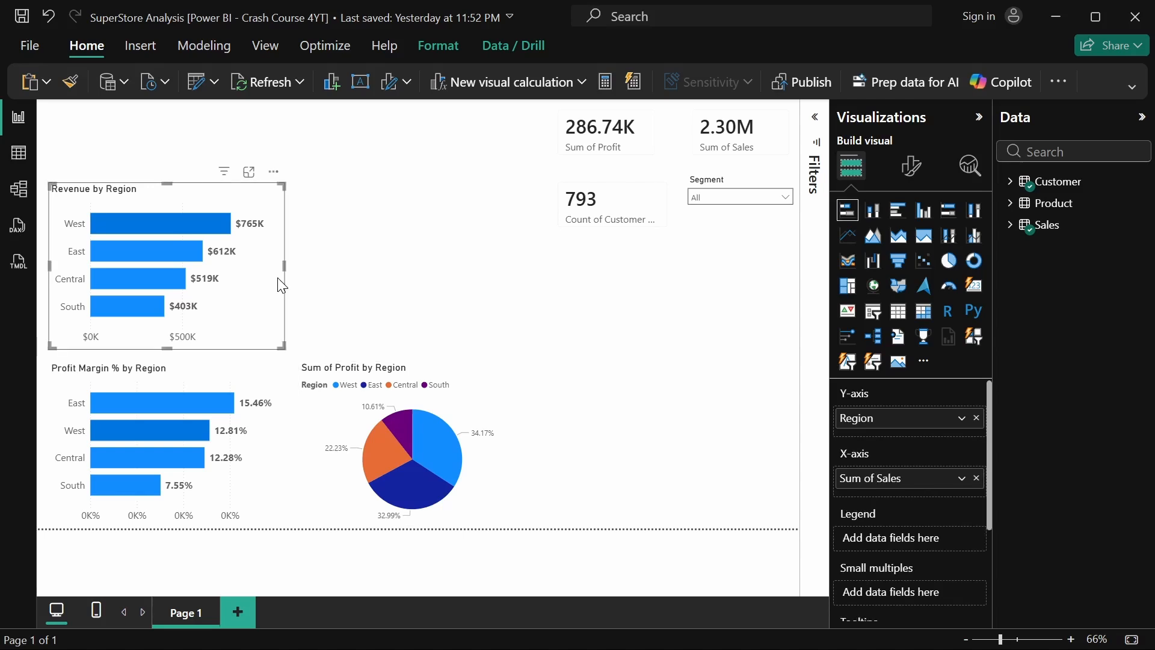
left_click(276, 370)
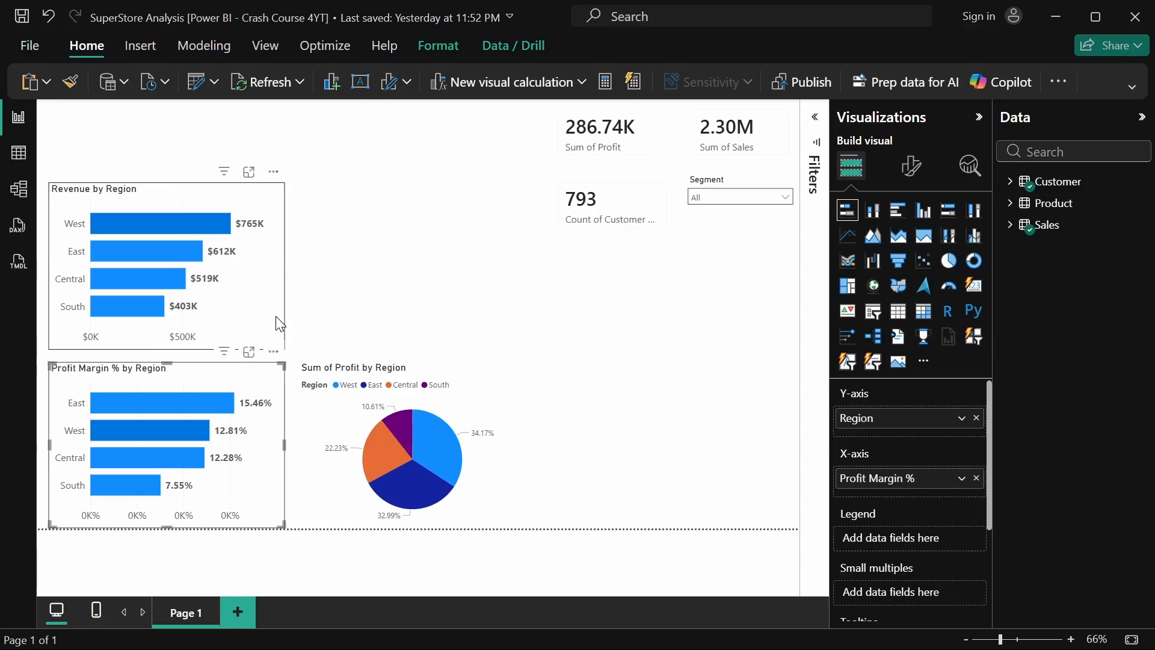
left_click(280, 324)
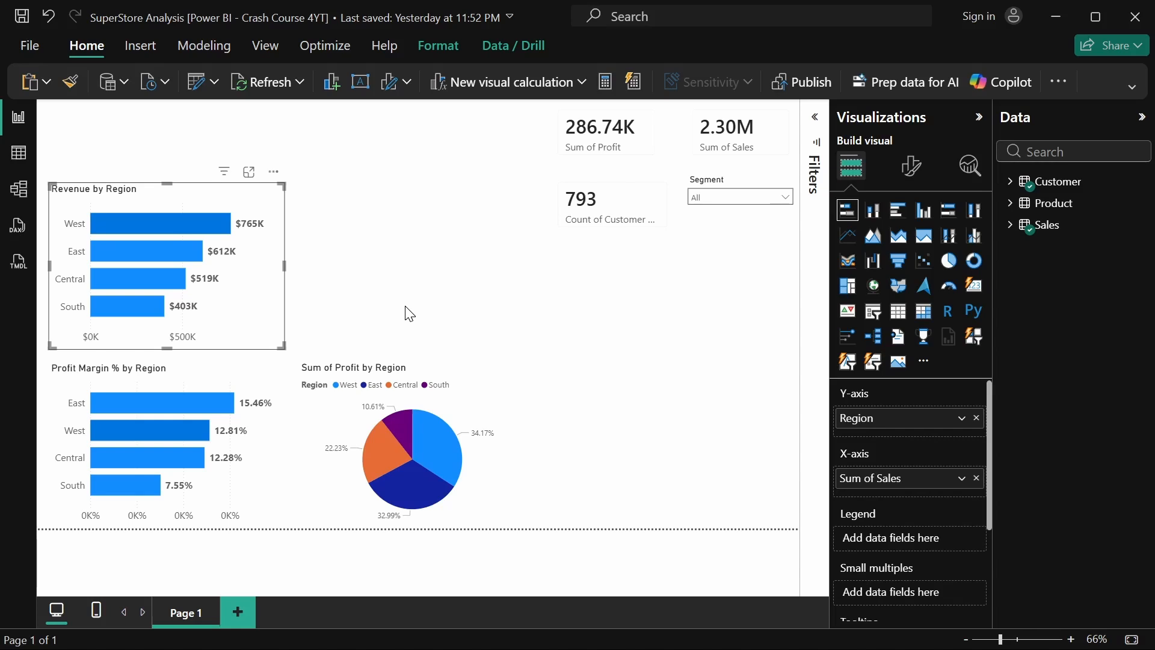
left_click(271, 292)
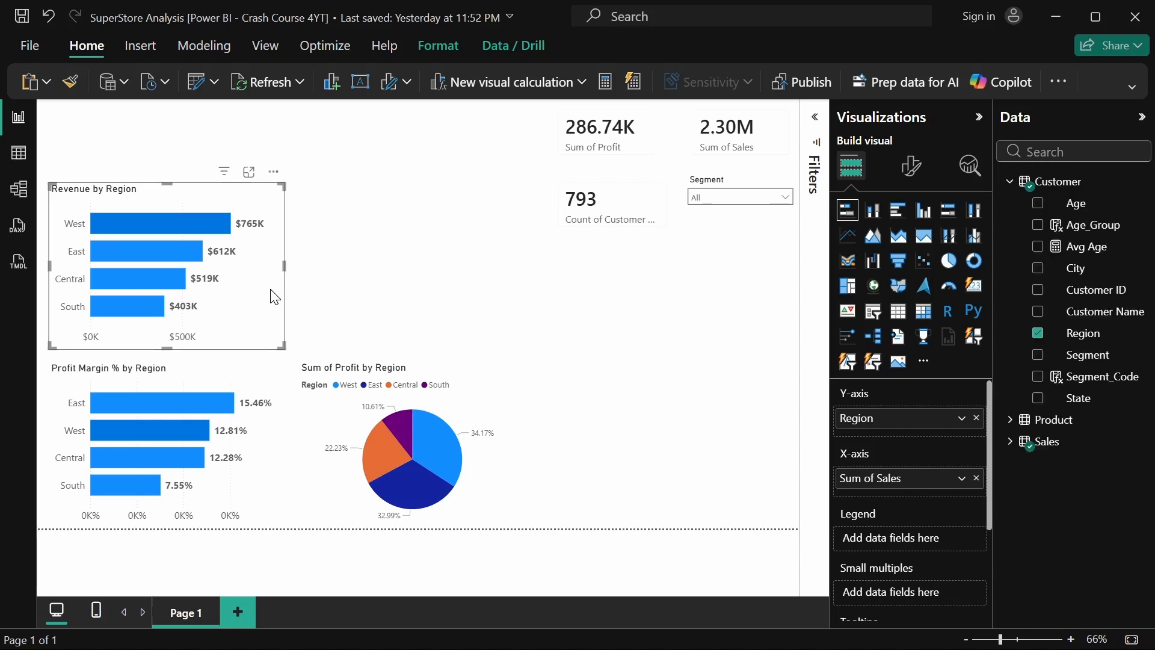
left_click(715, 313)
left_click(1010, 181)
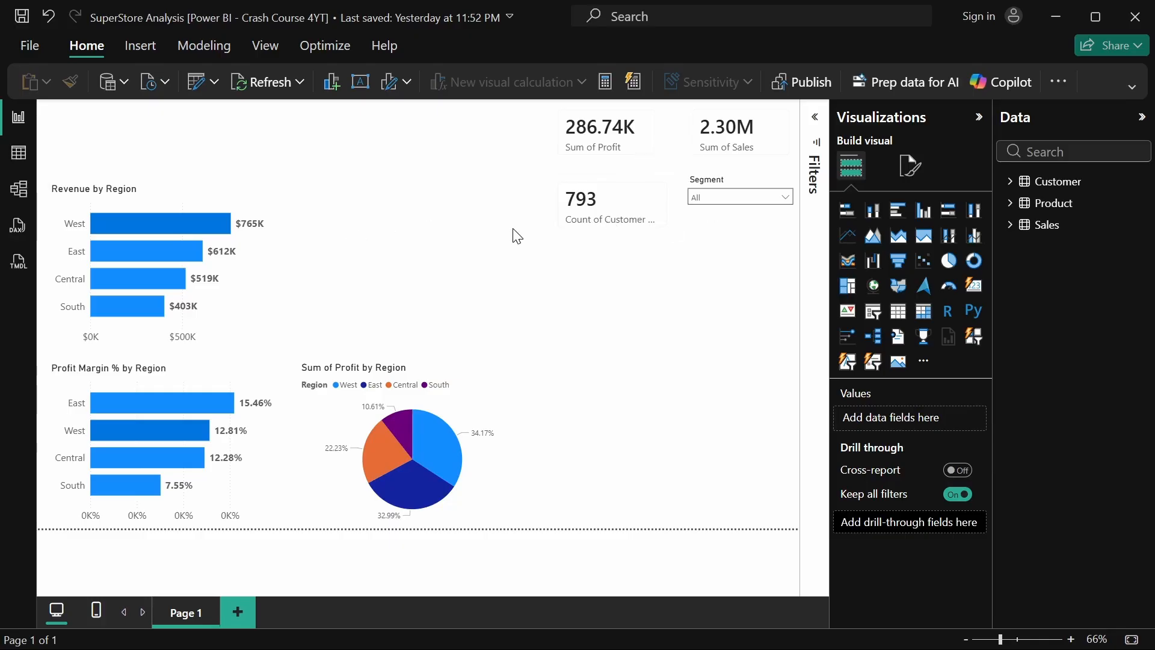
Replace Segment in the existing slicer with the Region field from the Customer table.
left_click(747, 211)
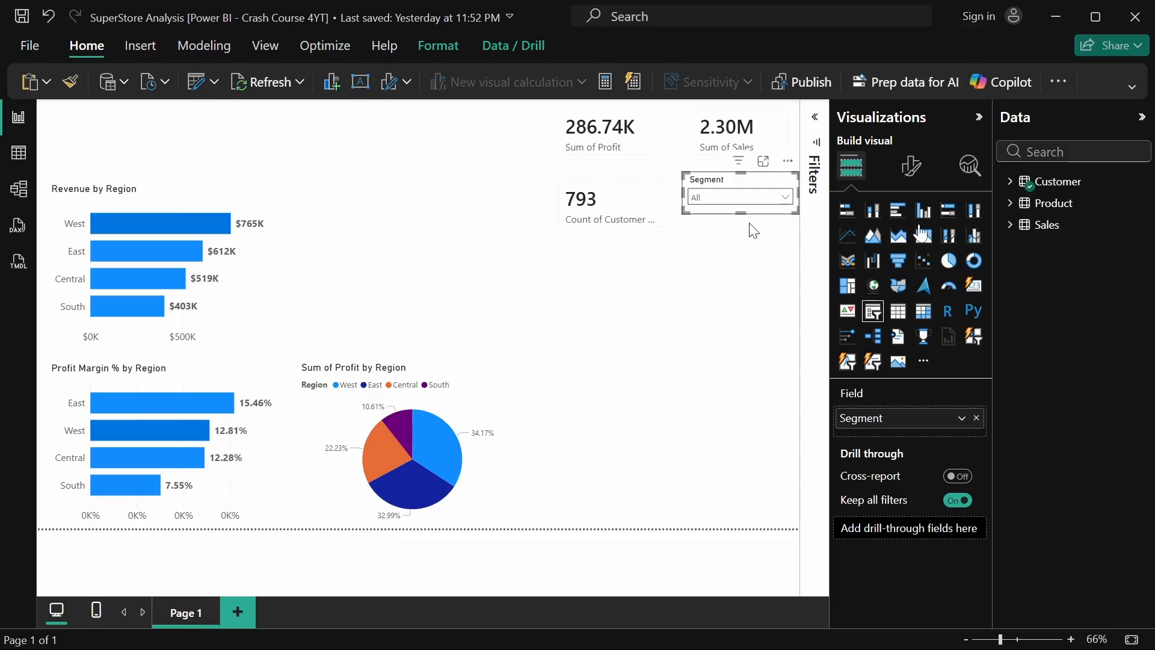
left_click(1010, 182)
left_click_drag(1083, 332, 941, 419)
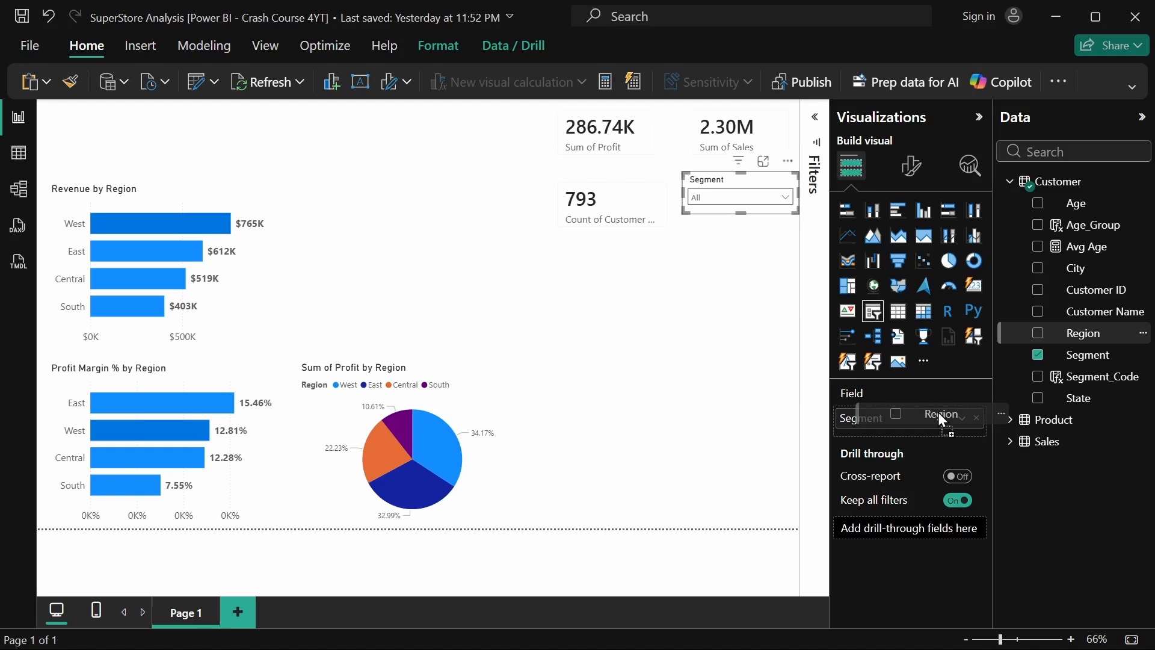
left_click_drag(937, 412, 938, 414)
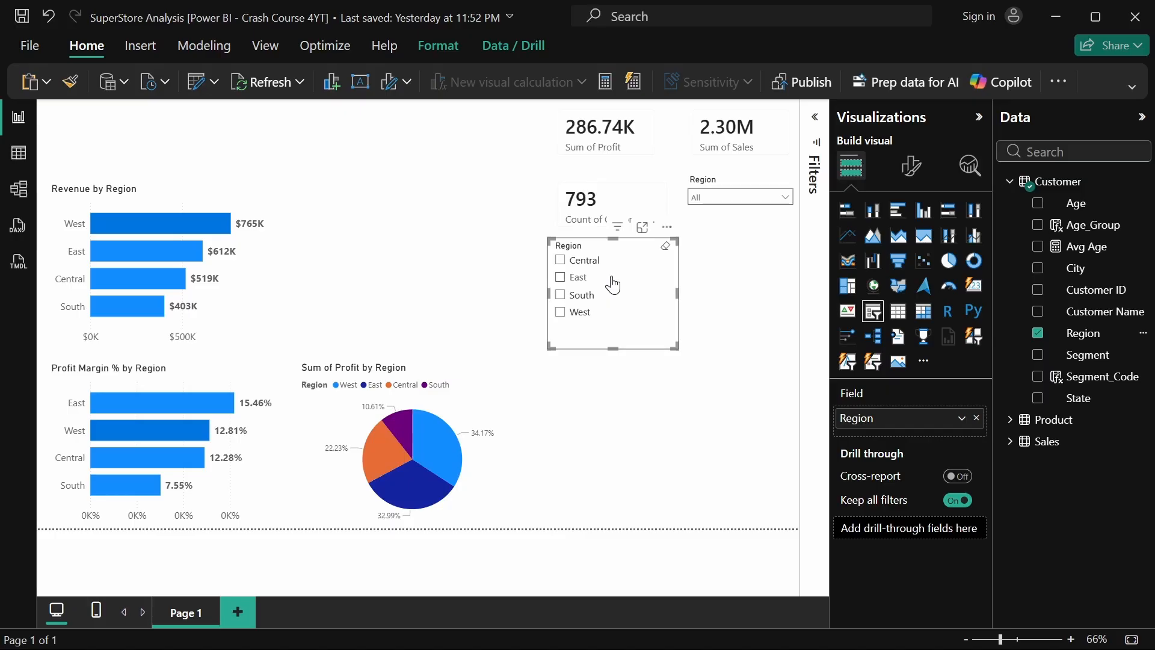
Switch the second Region slicer from a list to the Dropdown style and delete that slicer.
left_click(911, 166)
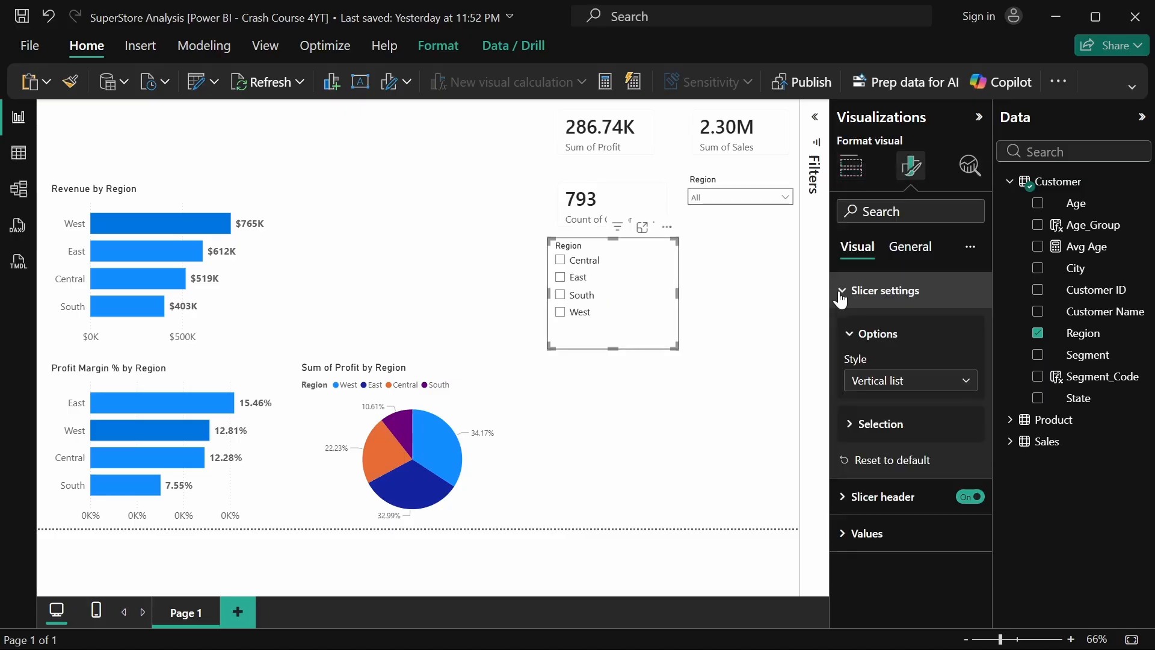
left_click(933, 378)
left_click(879, 337)
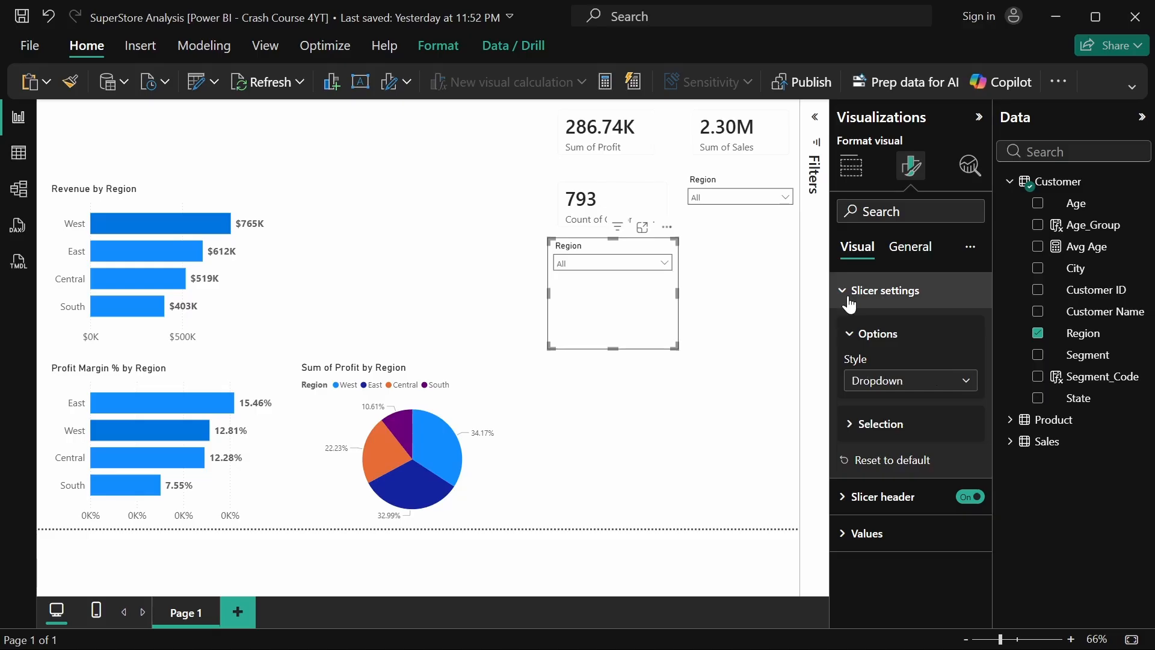
key("Delete")
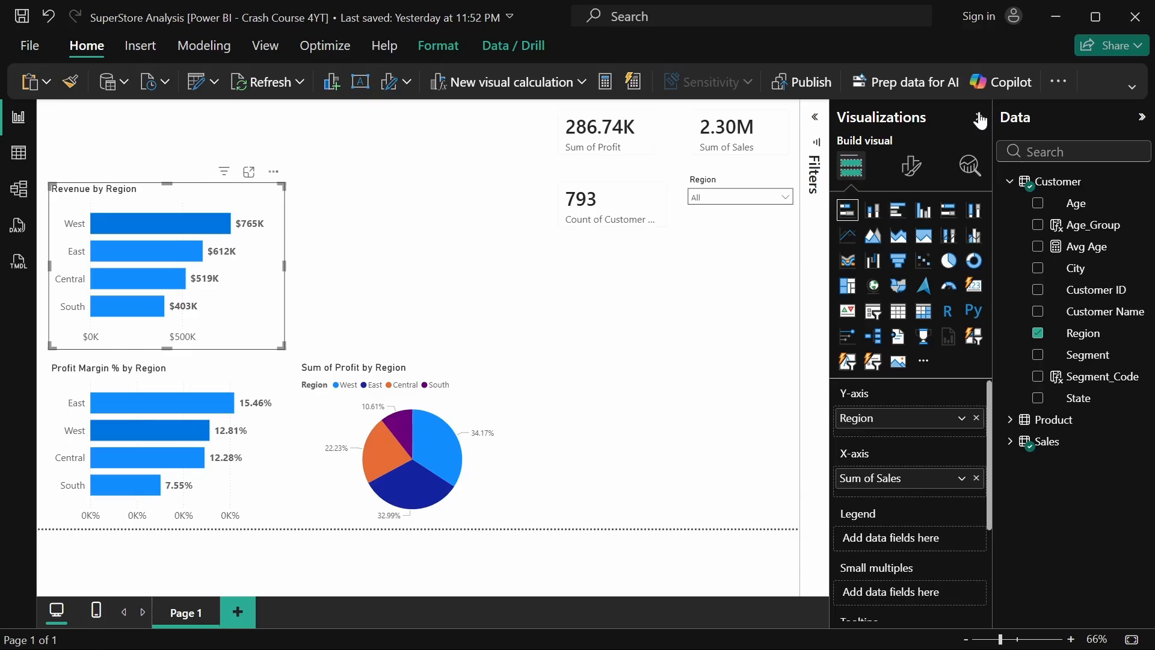
Place the profit and customer count cards beside the Revenue by Region chart and relabel them Total Profit and # Customer.
left_click(979, 117)
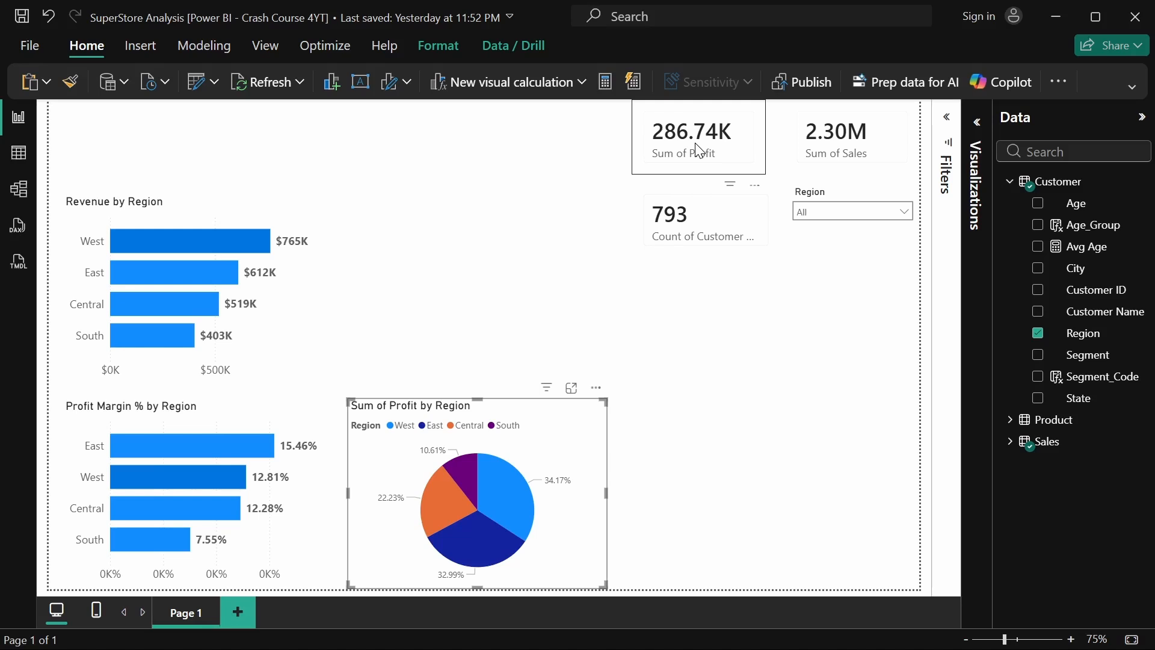
left_click(700, 220)
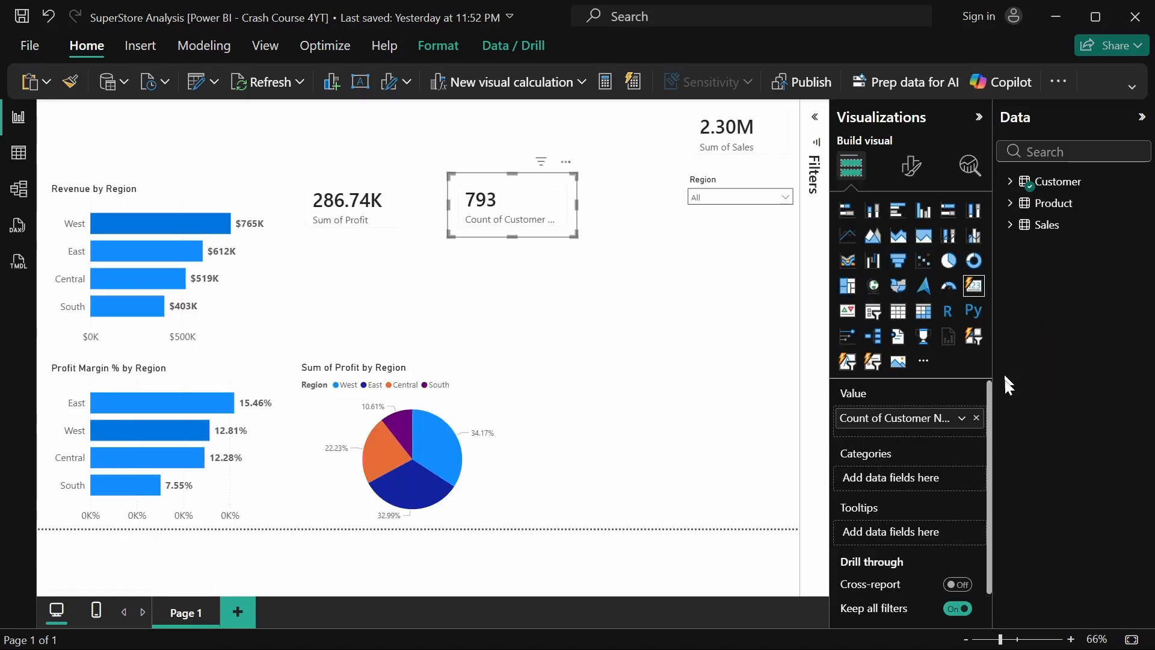
left_click(961, 419)
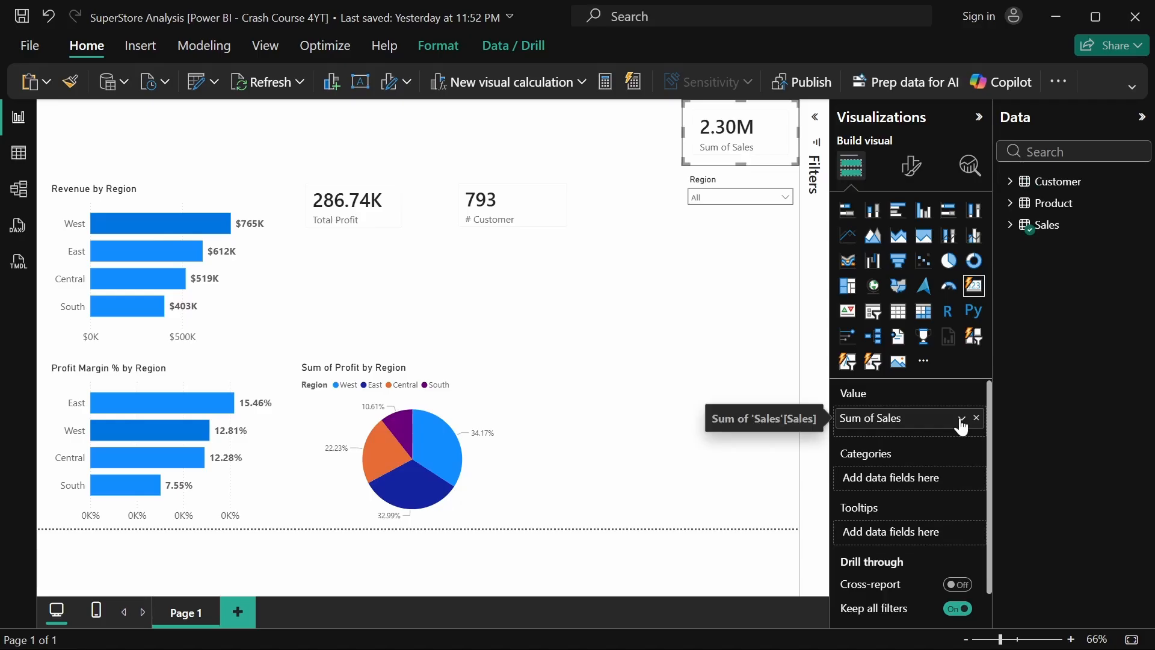
Rename the Sum of Sales card's value to Total Revenue.
double_click(893, 418)
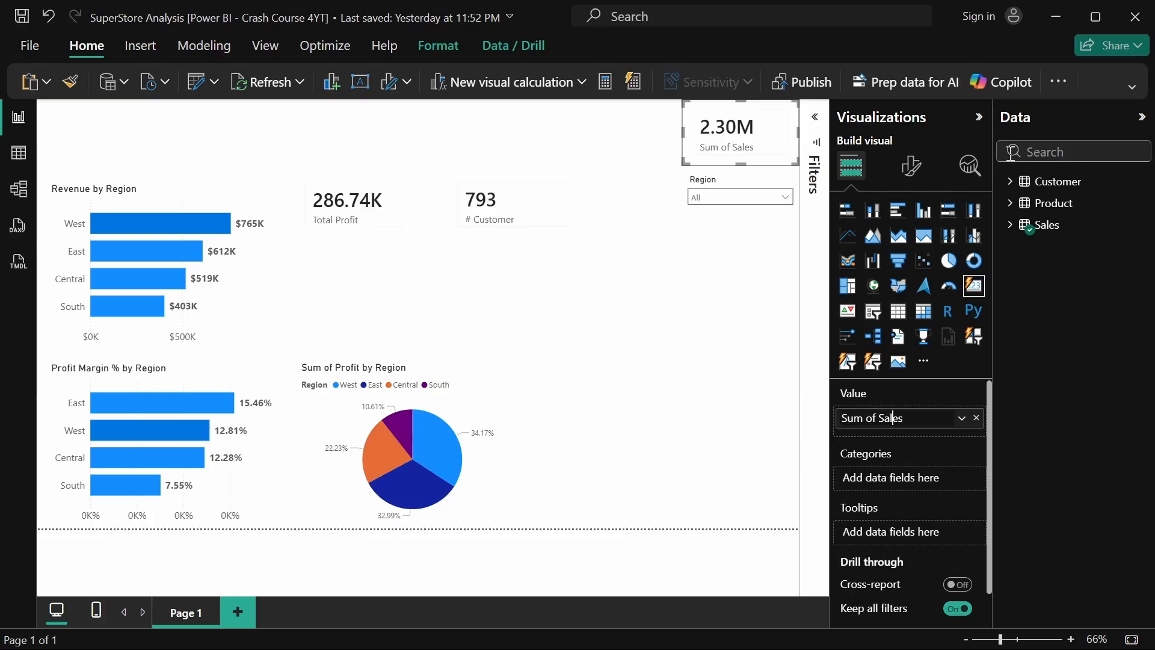
key("ctrl+a")
type("Total Revenue")
key("Return")
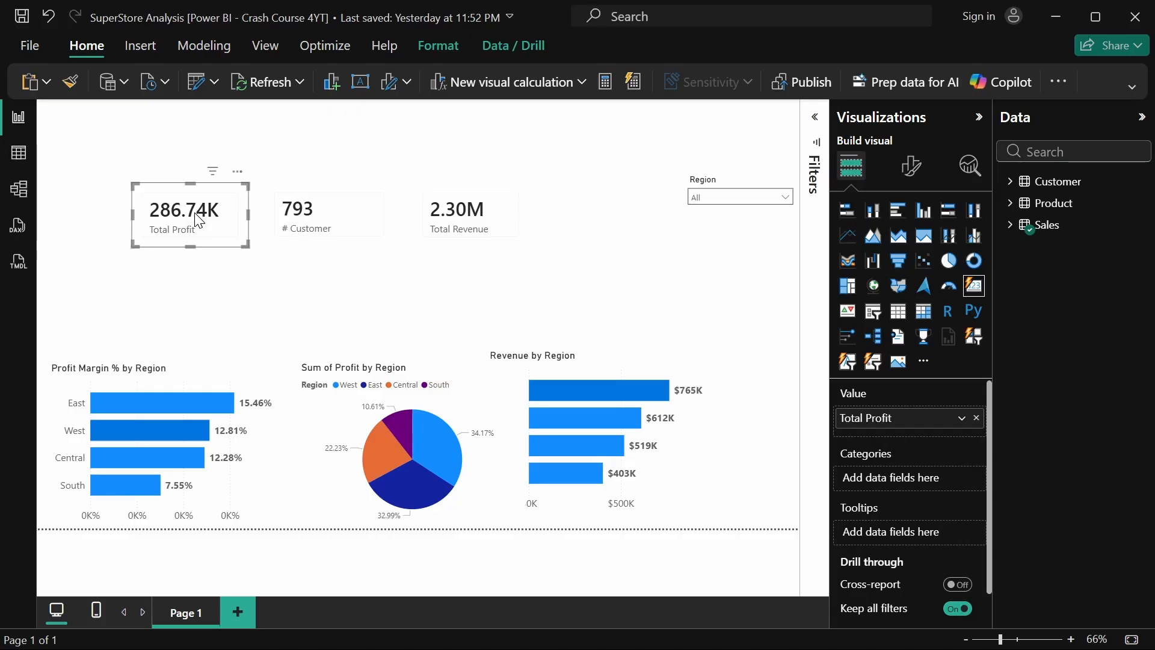
Insert an empty text box in the report page's upper-left corner and resize it to about 90 high by 952 wide.
left_click(140, 45)
left_click(523, 96)
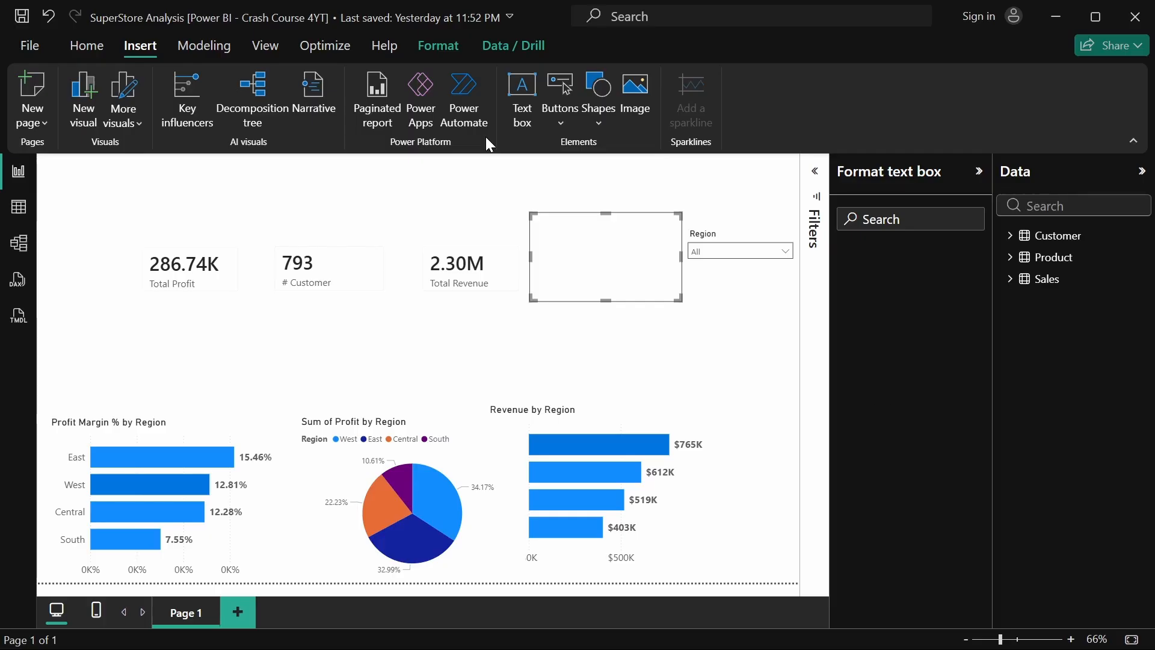
left_click(522, 96)
left_click_drag(111, 239, 115, 211)
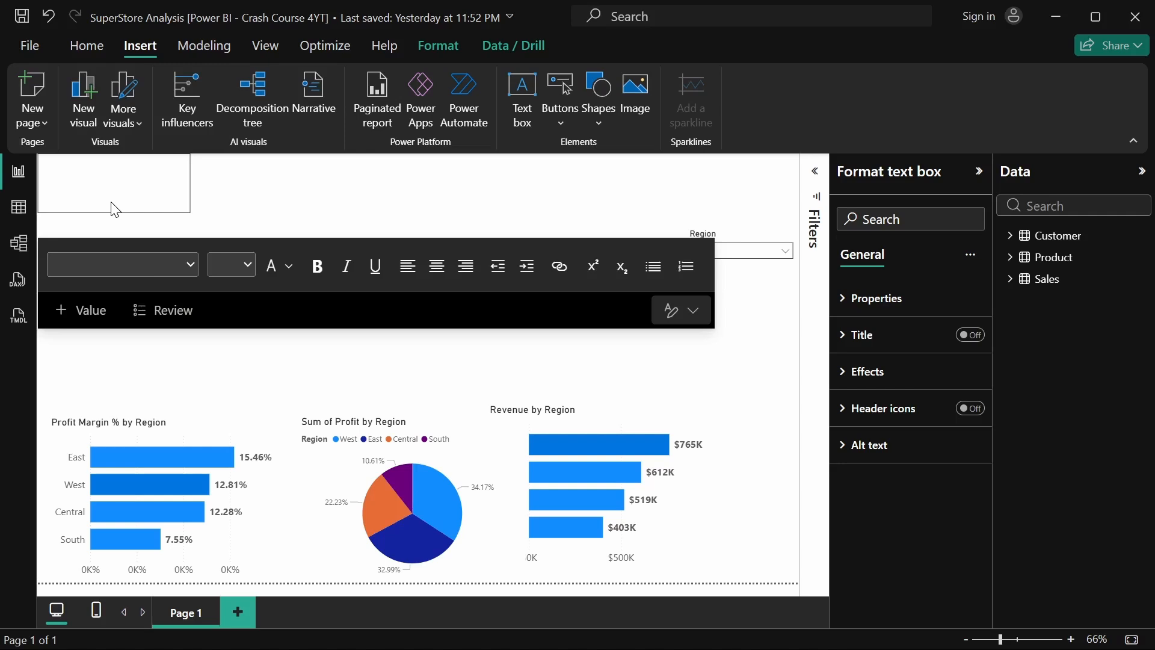
left_click(873, 298)
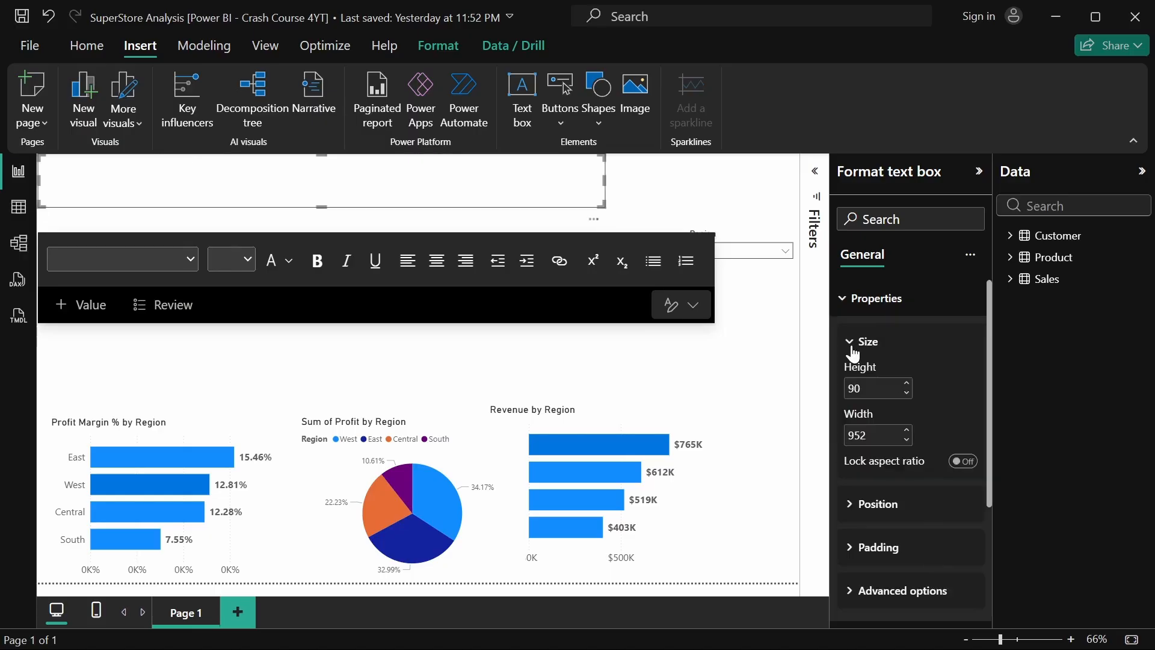
left_click(853, 348)
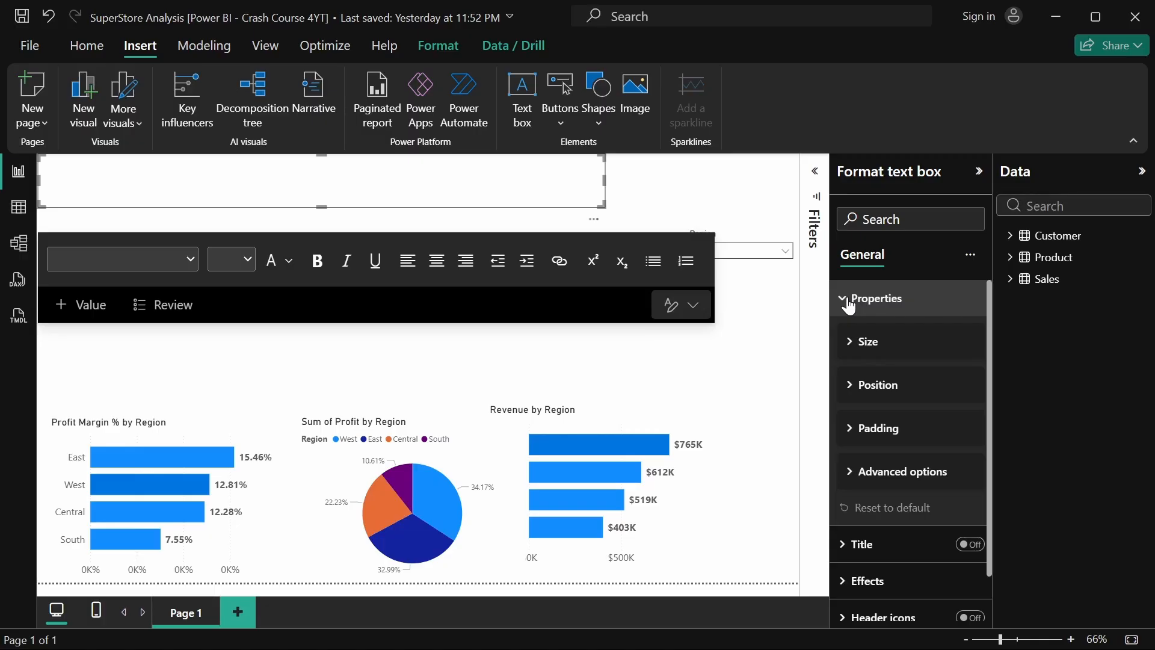
left_click(588, 358)
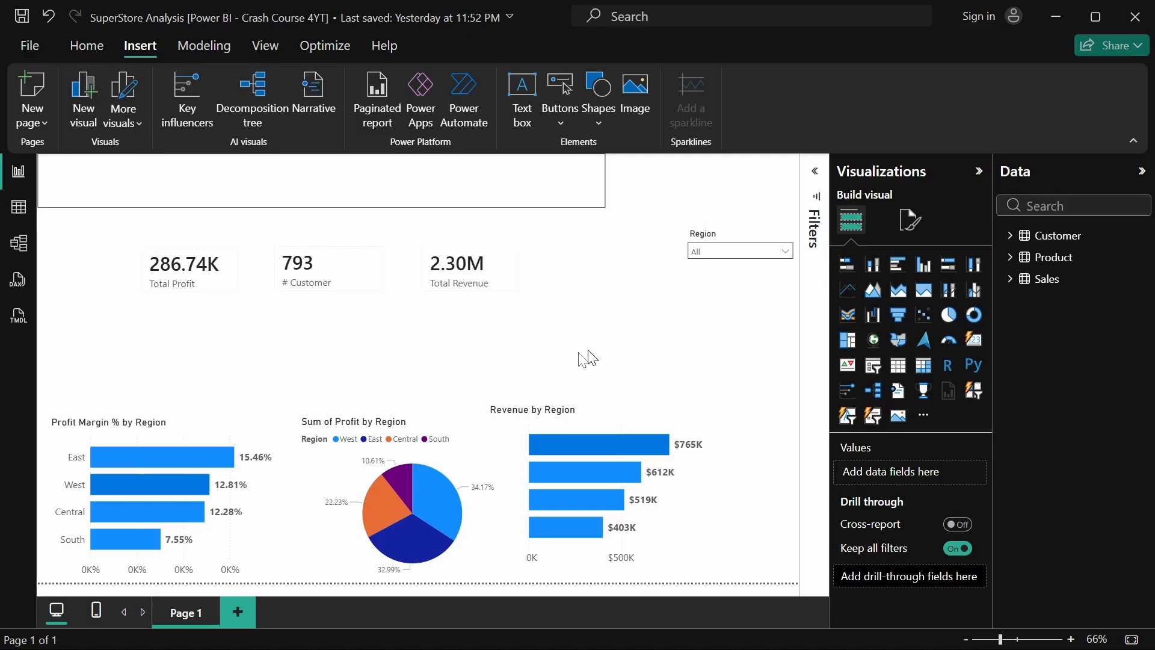
Remove the three region charts from the page and add a line chart of Sum of Sales by Order Date.
left_click(588, 358)
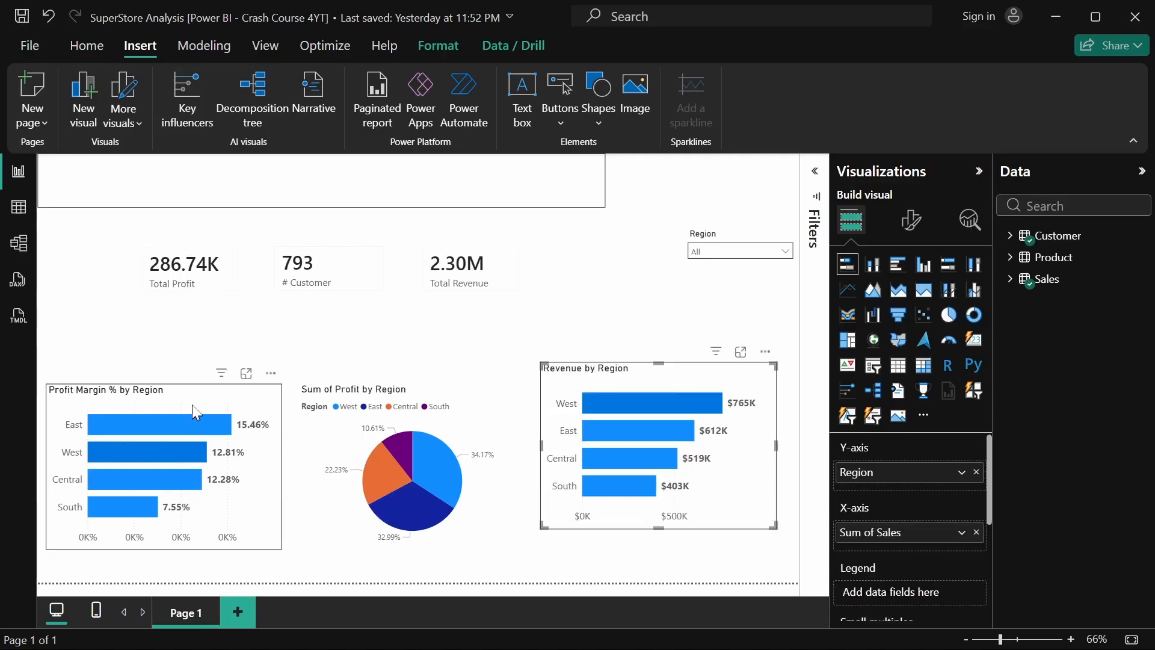
left_click(195, 412)
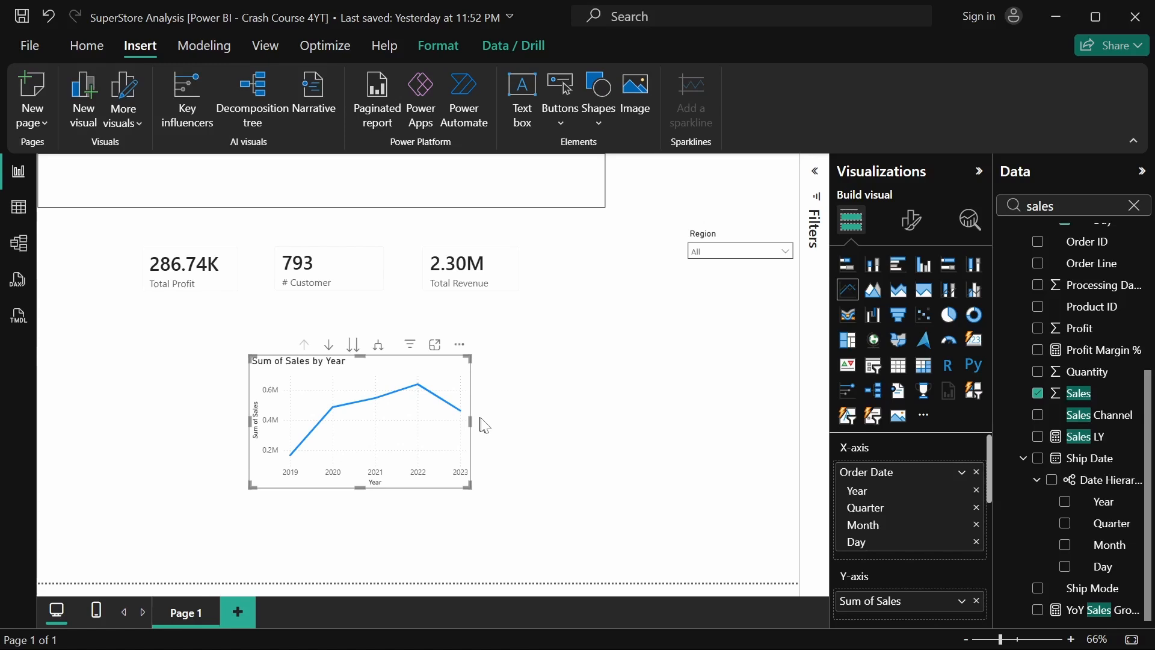
Format the sales line chart's Y-axis so that its values display in thousands.
left_click(911, 220)
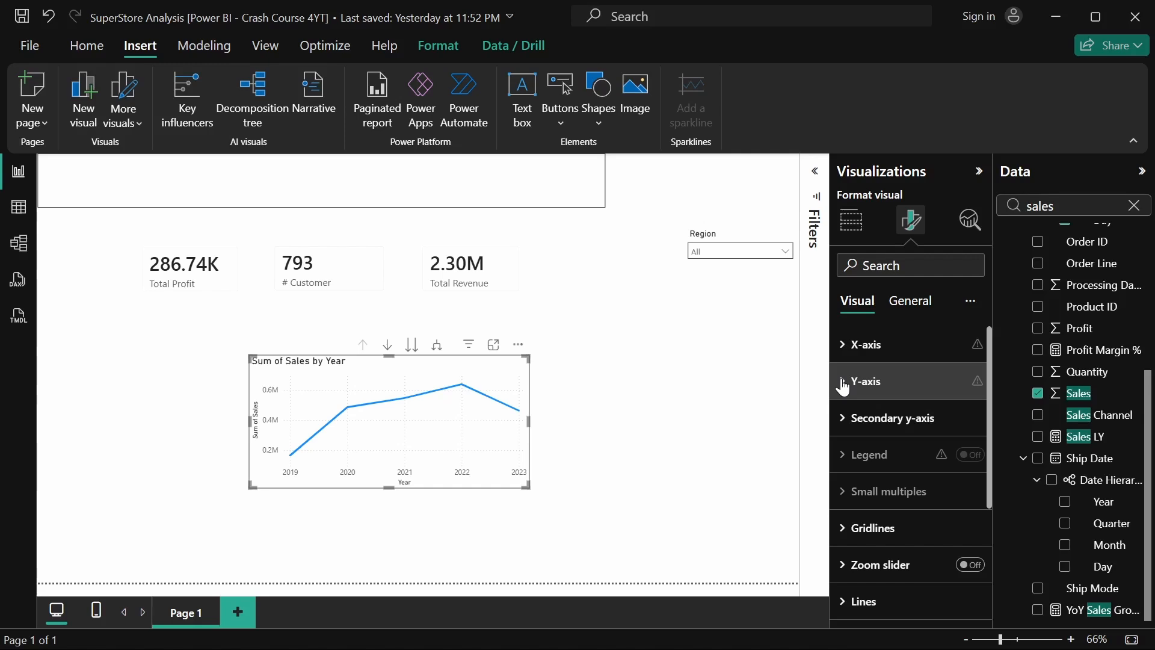
left_click(843, 382)
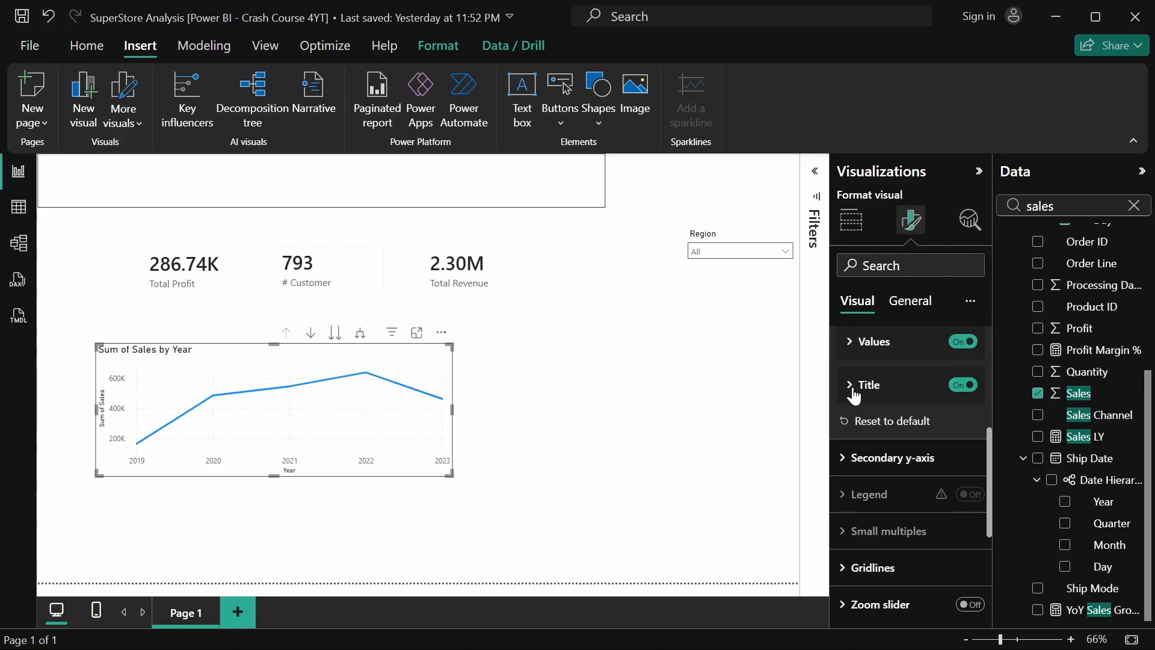
Add a circular 5 px marker at 2022 on the sales line chart and apply a custom theme with grey as Color 1.
scroll(854, 396, "down", 5)
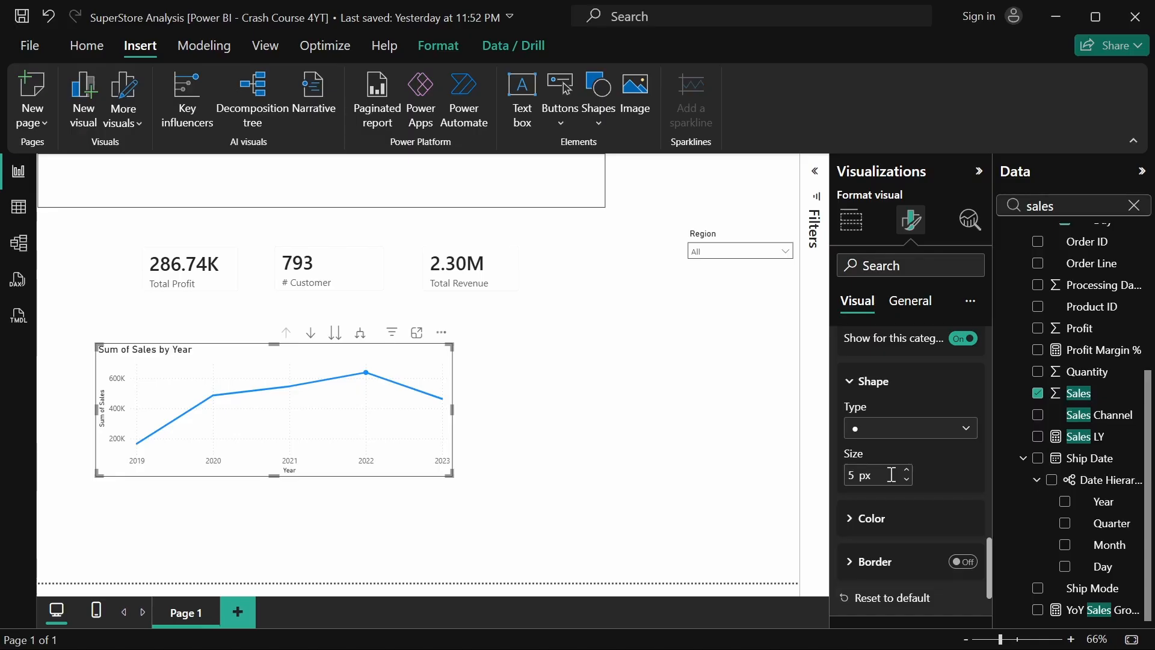
left_click(204, 45)
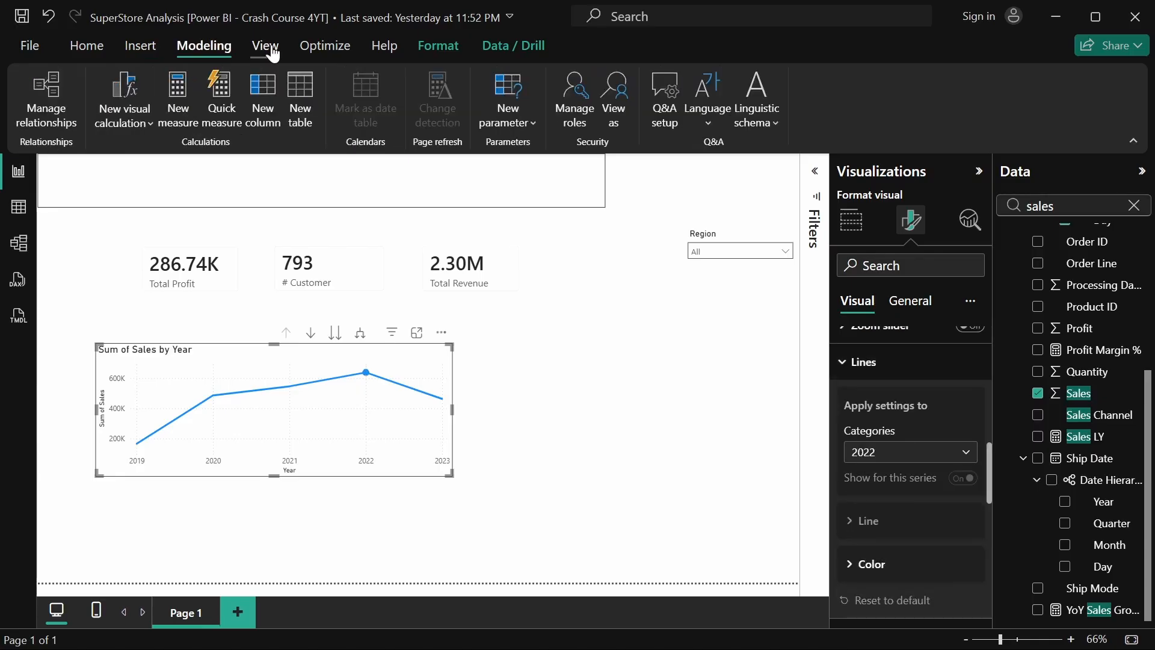
left_click(266, 46)
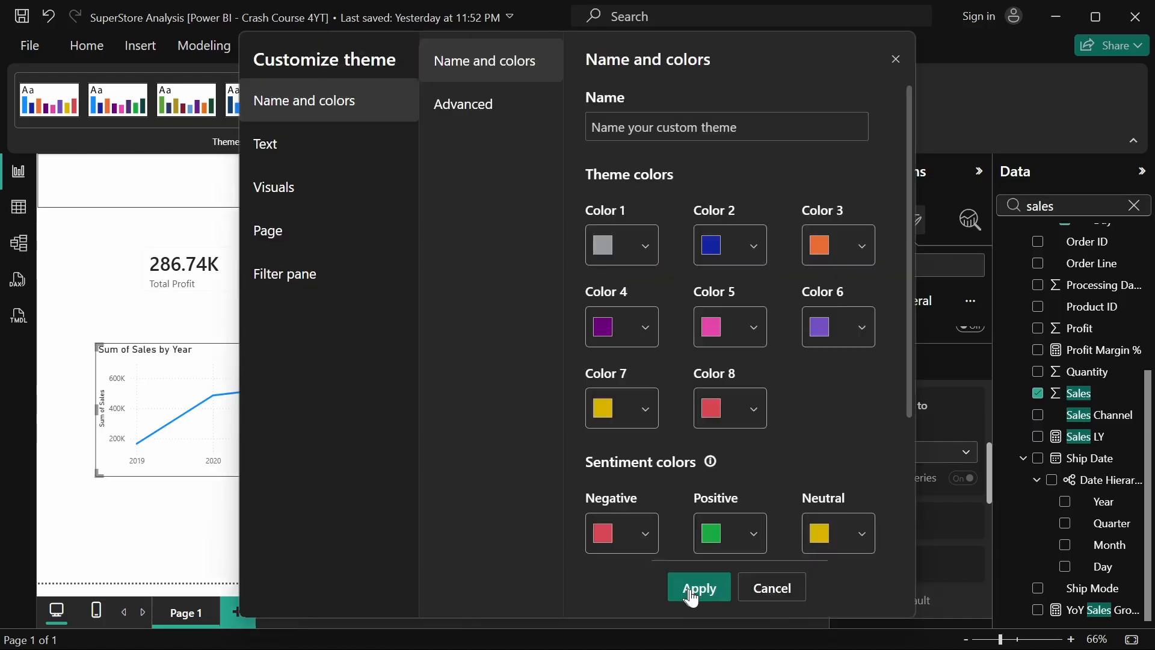
left_click(696, 589)
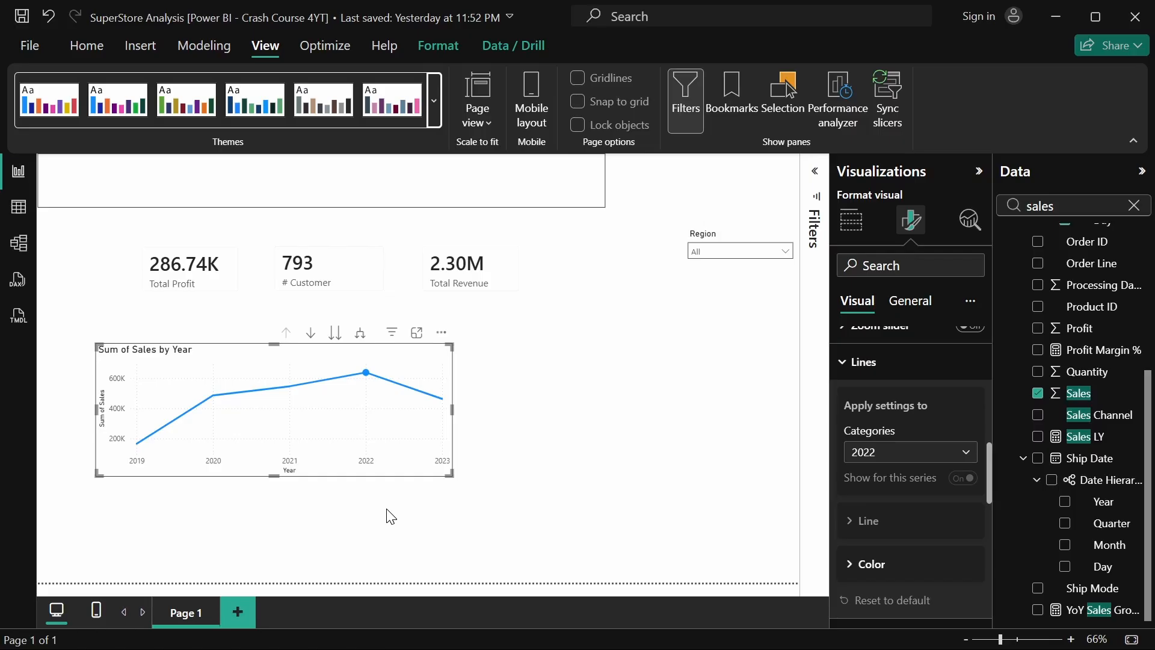
key("ctrl+z")
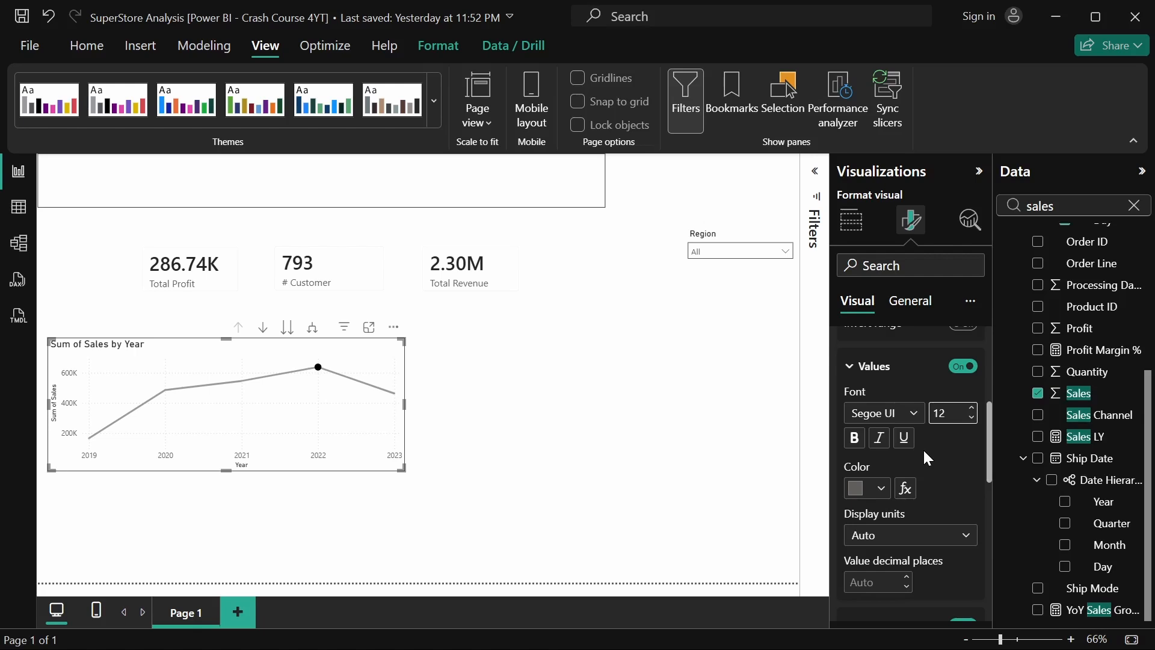
Remove the sales line chart's axis titles and set its title to Year Revenue (Sales Over Time).
scroll(900, 436, "up", 5)
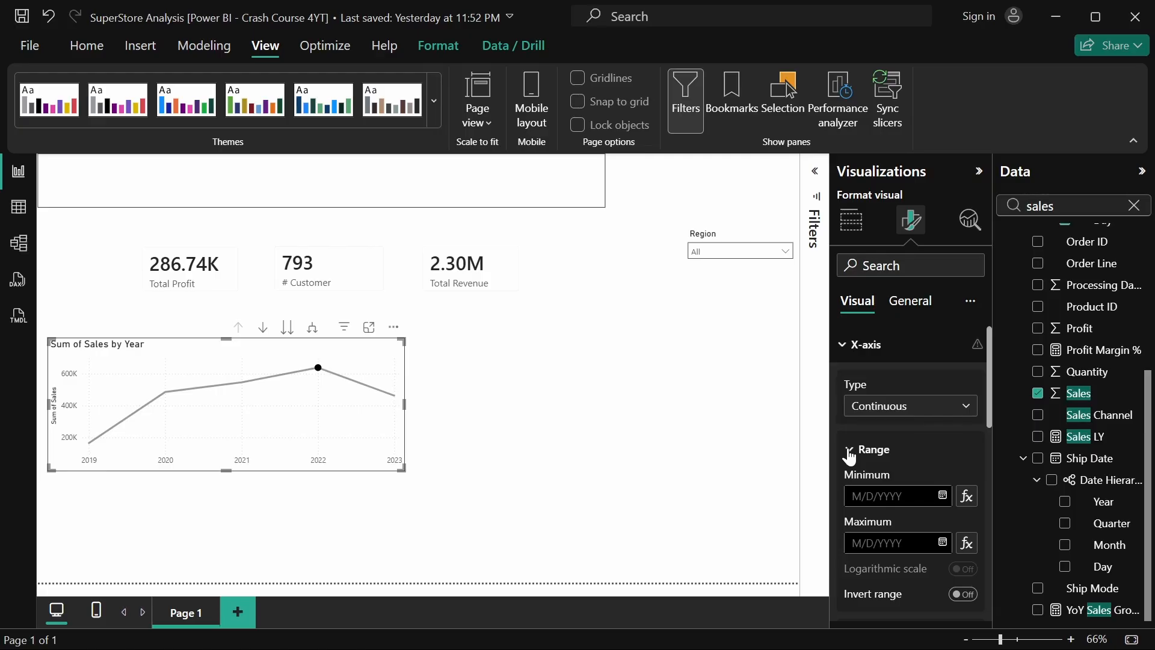
left_click(910, 301)
left_click(848, 383)
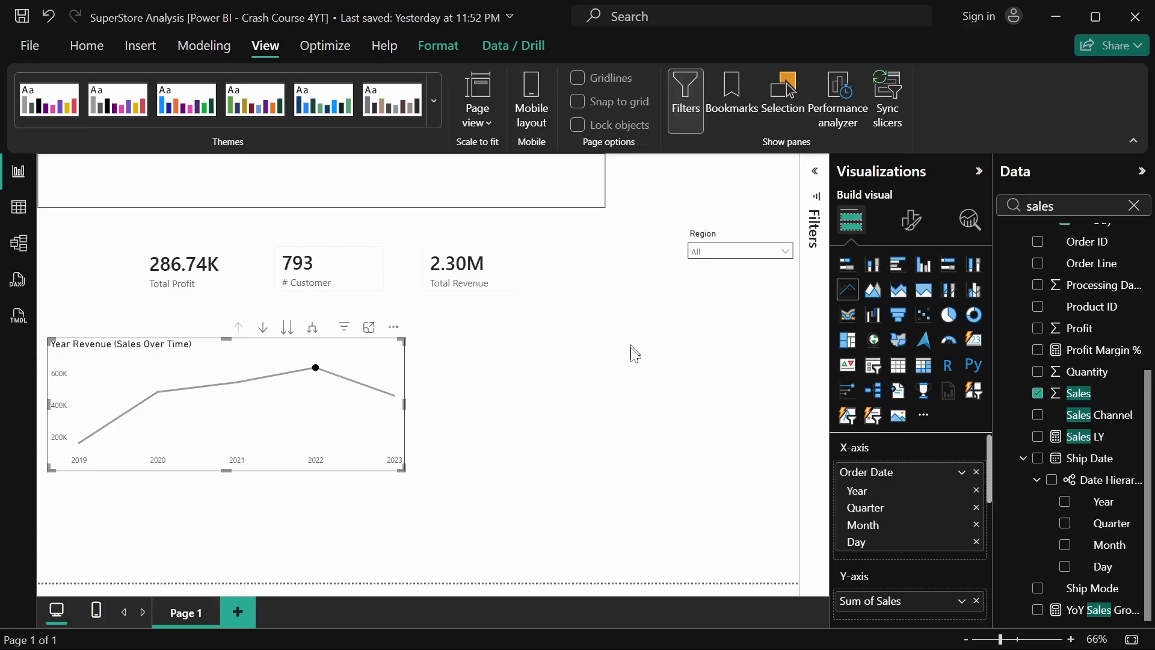
Turn on a visual border with rounded corners for the Year Revenue line chart.
left_click(911, 220)
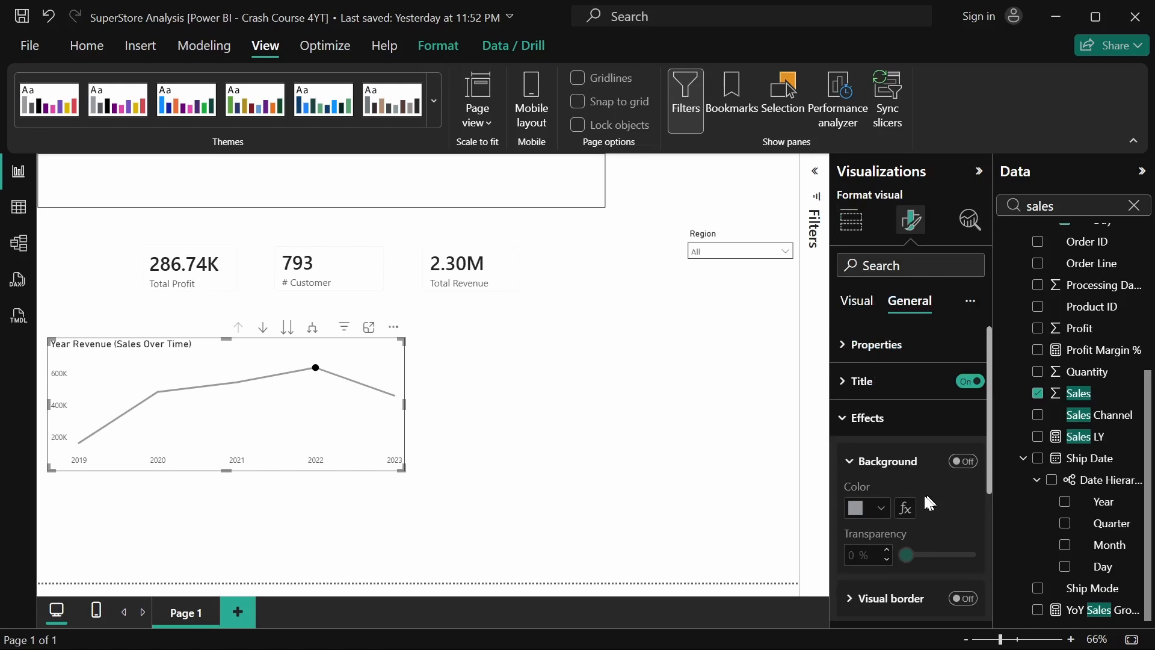
scroll(930, 502, "down", 3)
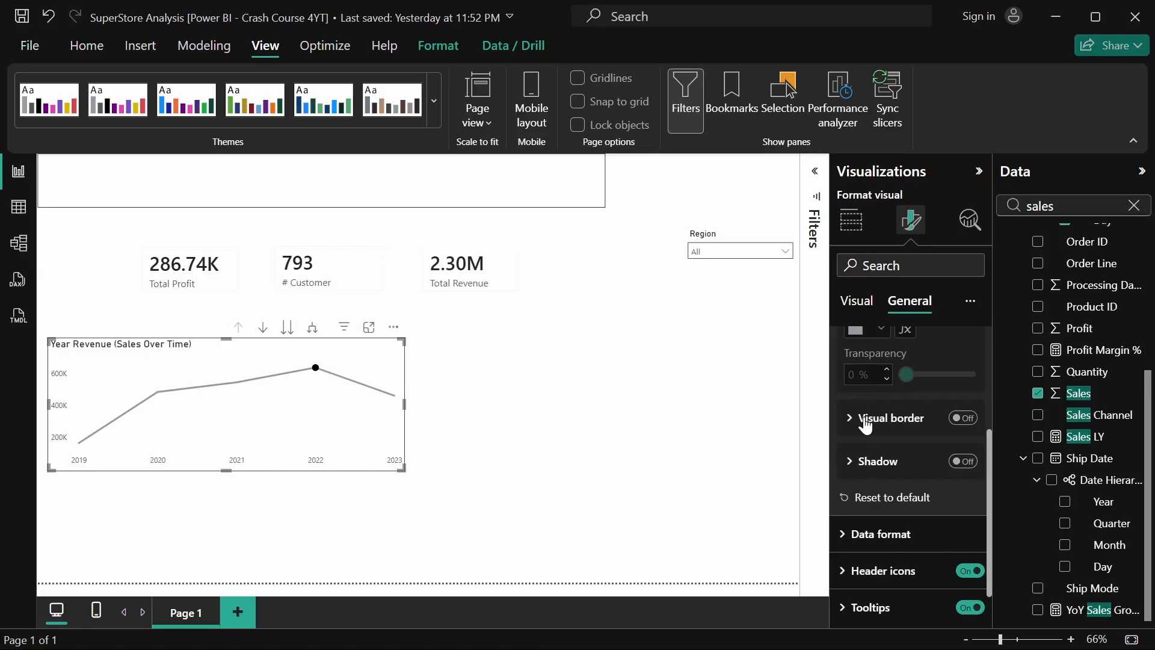
left_click(469, 376)
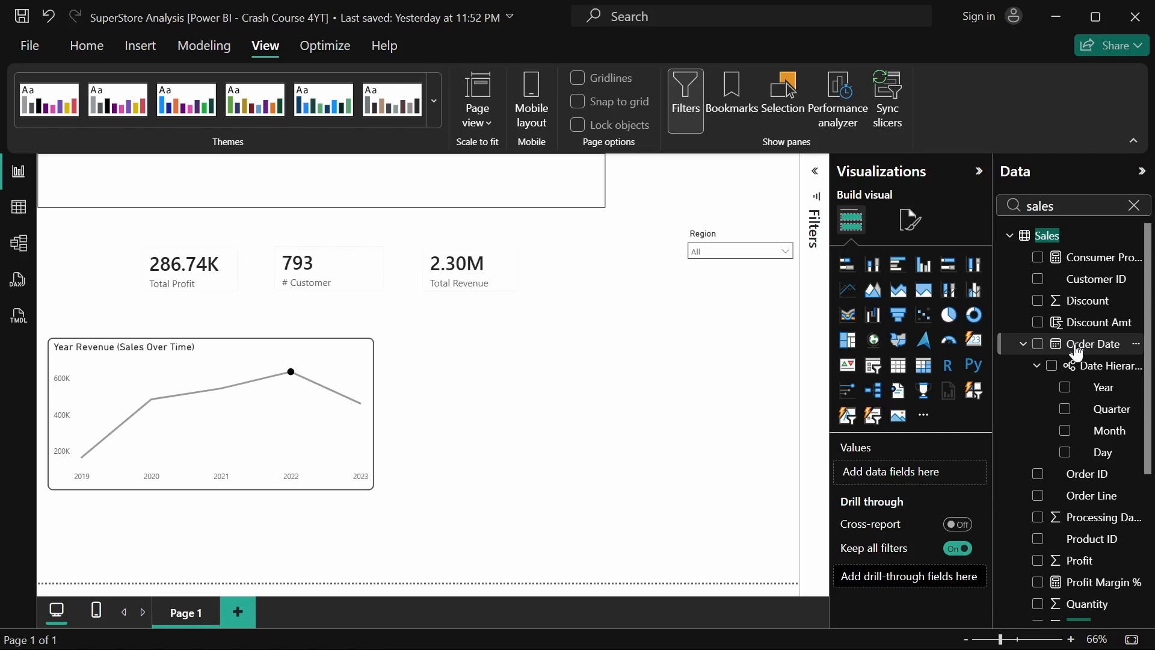
Add a stacked bar chart of Sum of Quantity by Product_Name and title it Top 5 Selling Product.
left_click(1134, 205)
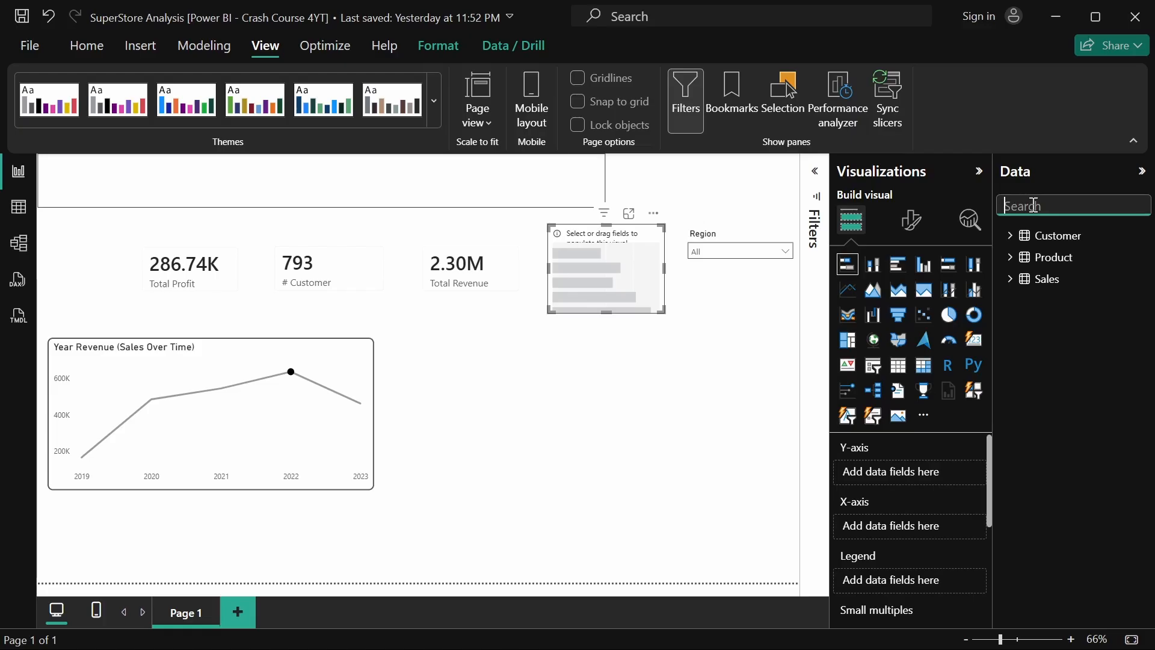
type("product")
left_click(1038, 300)
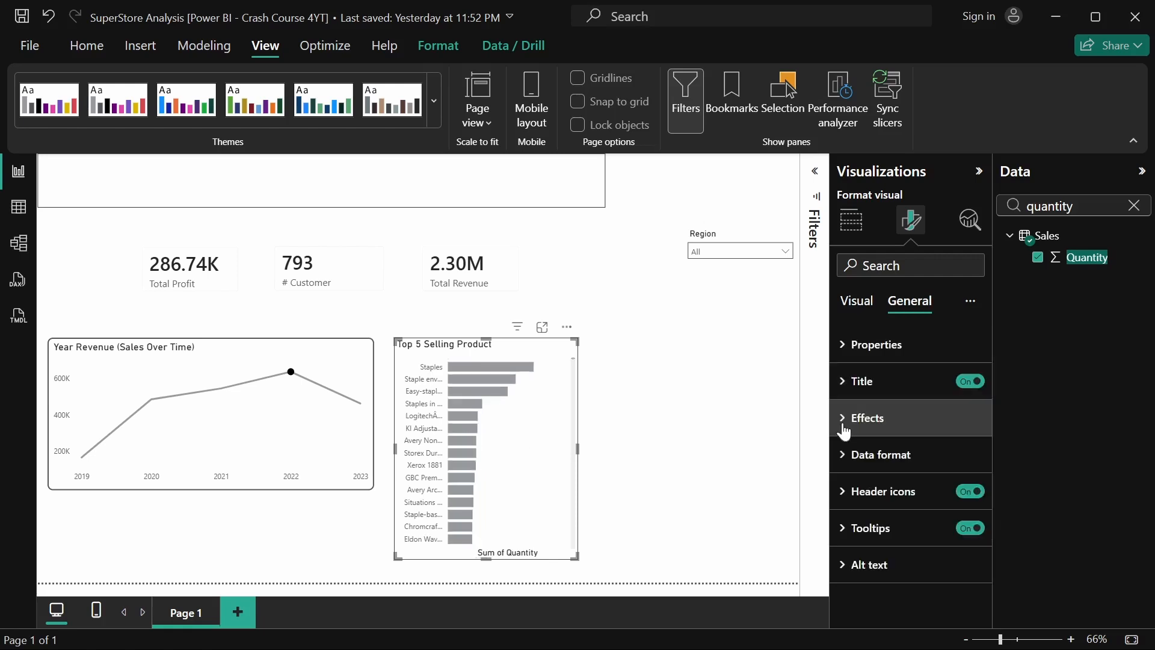
Turn on a visual border with rounded corners for the Top 5 Selling Product bar chart.
left_click(844, 429)
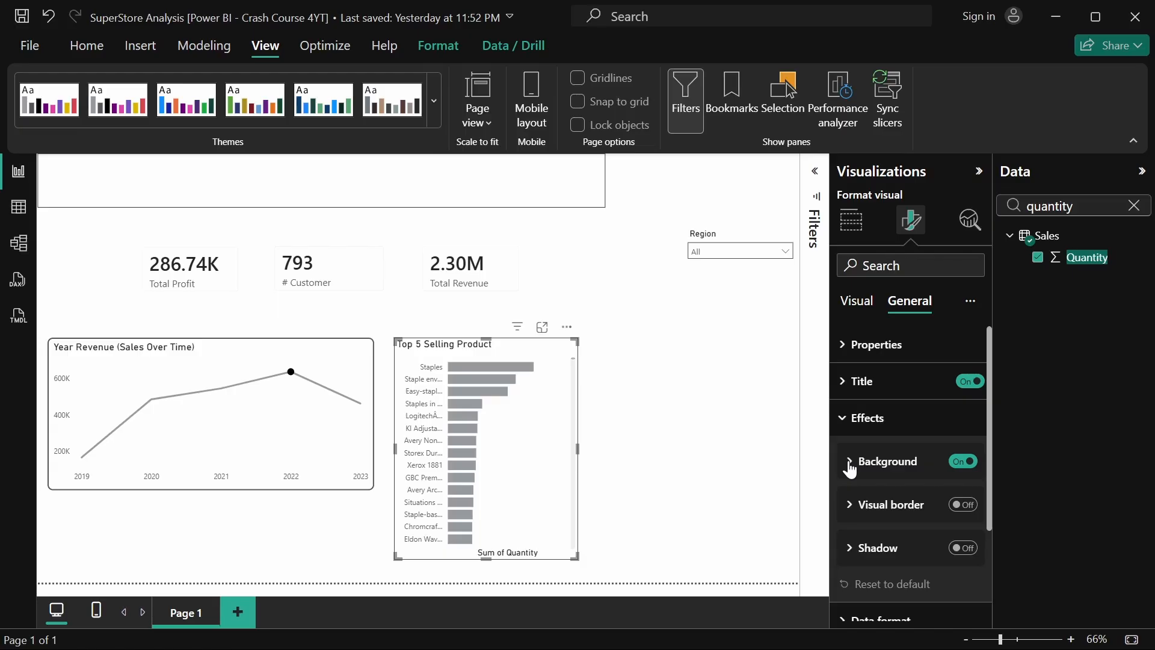
left_click(962, 504)
left_click(882, 463)
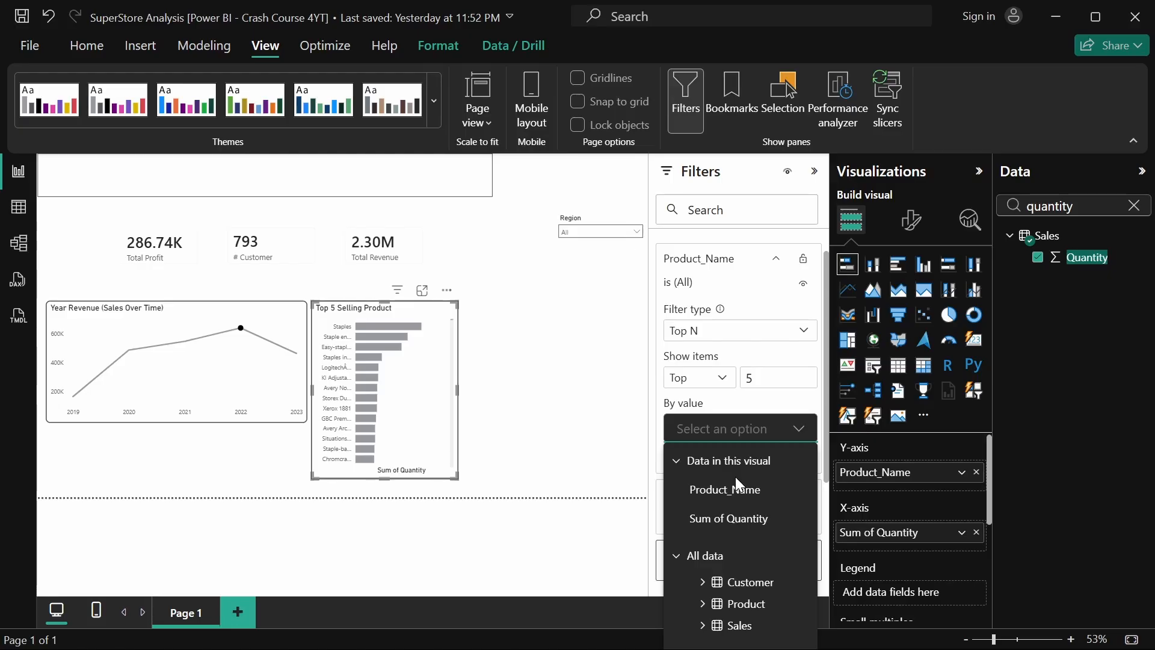
Filter the bar chart's Product_Name with a Top N filter showing the top 5 items by Sum of Quantity.
left_click(728, 518)
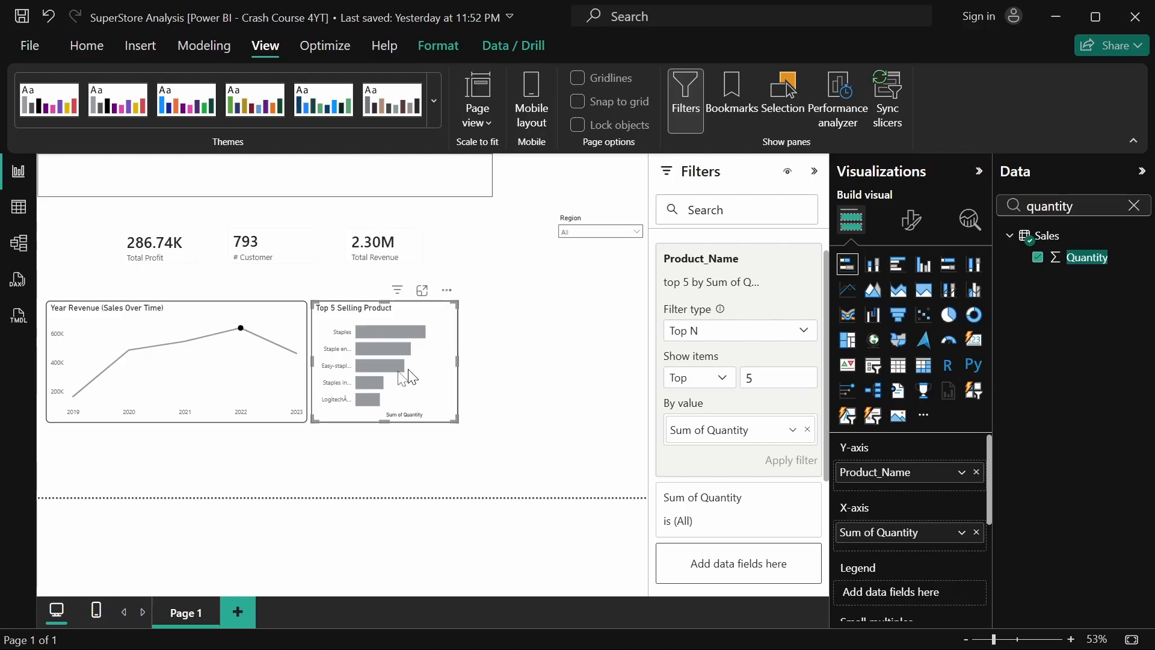
left_click(529, 421)
left_click(814, 170)
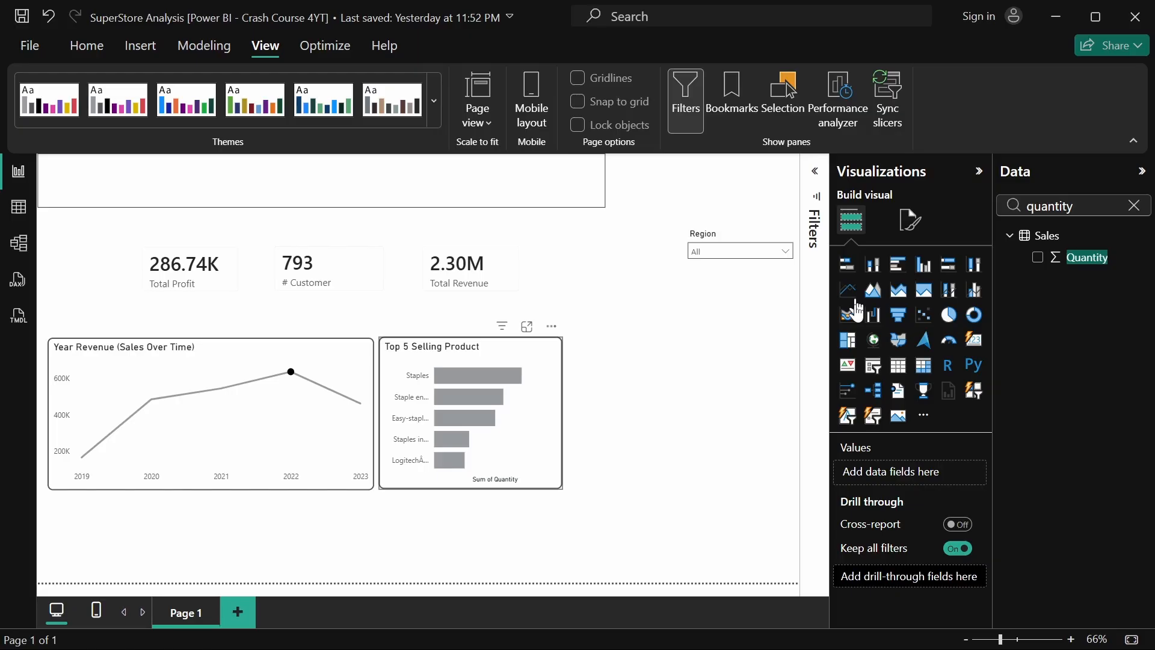
Add the Category field as the legend of the Top 5 Selling Product bar chart.
double_click(1077, 206)
type("cate")
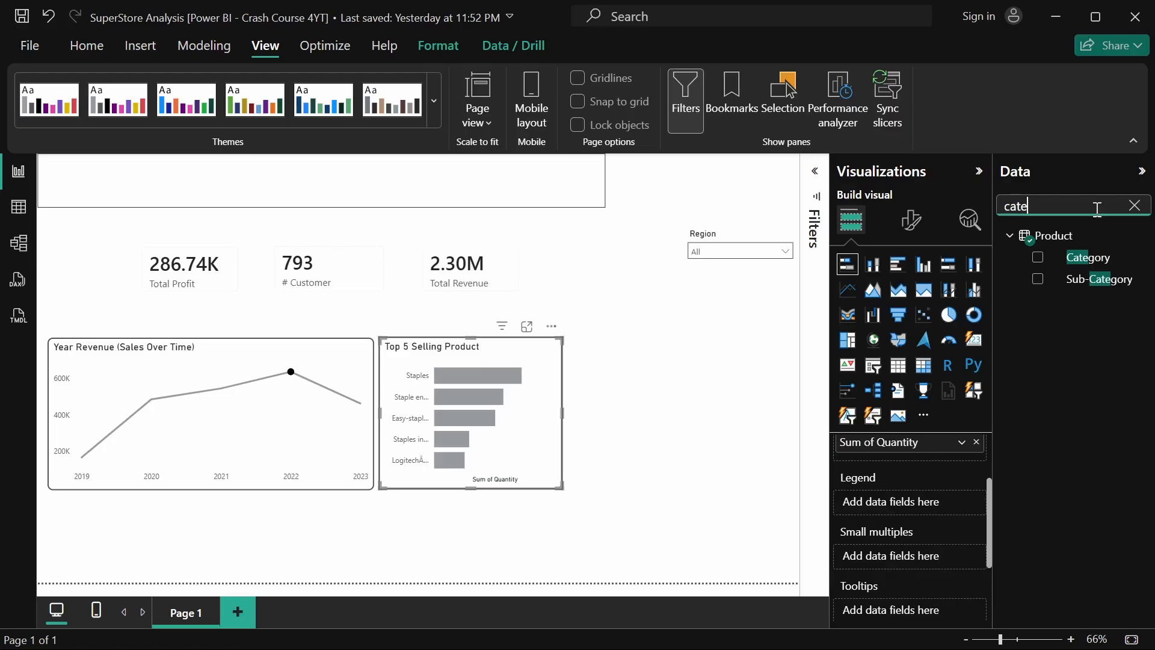
type("gor")
left_click_drag(1087, 257, 518, 424)
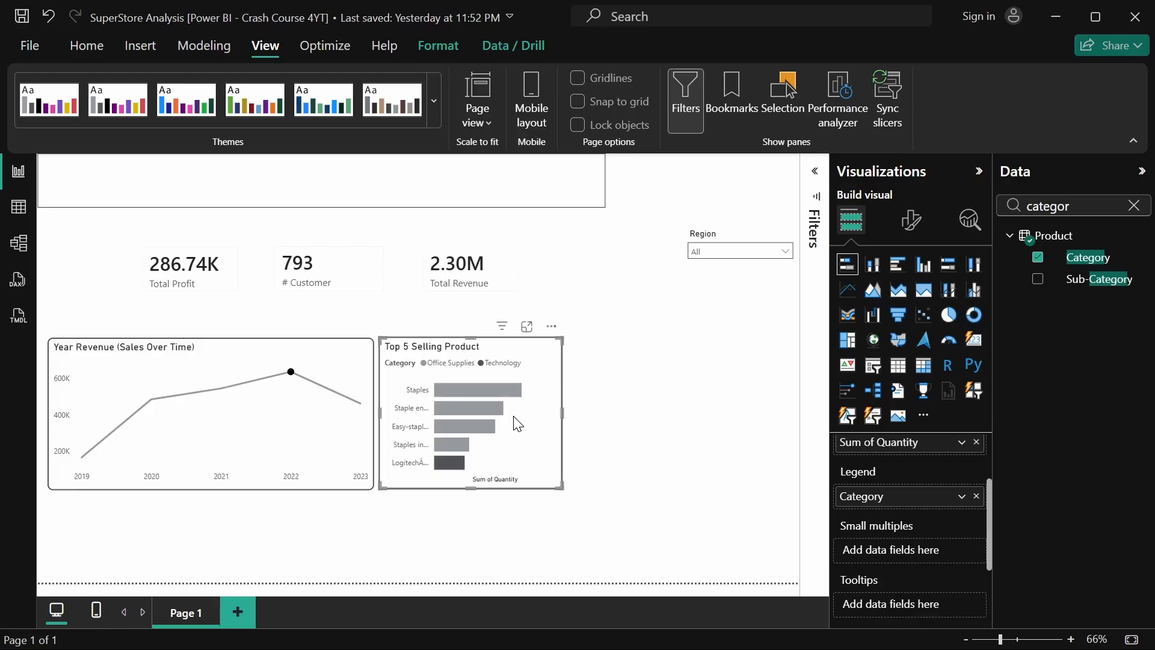
Try the bar chart's Product_Name Top N filter with 10 items and set it back to 5.
left_click(814, 229)
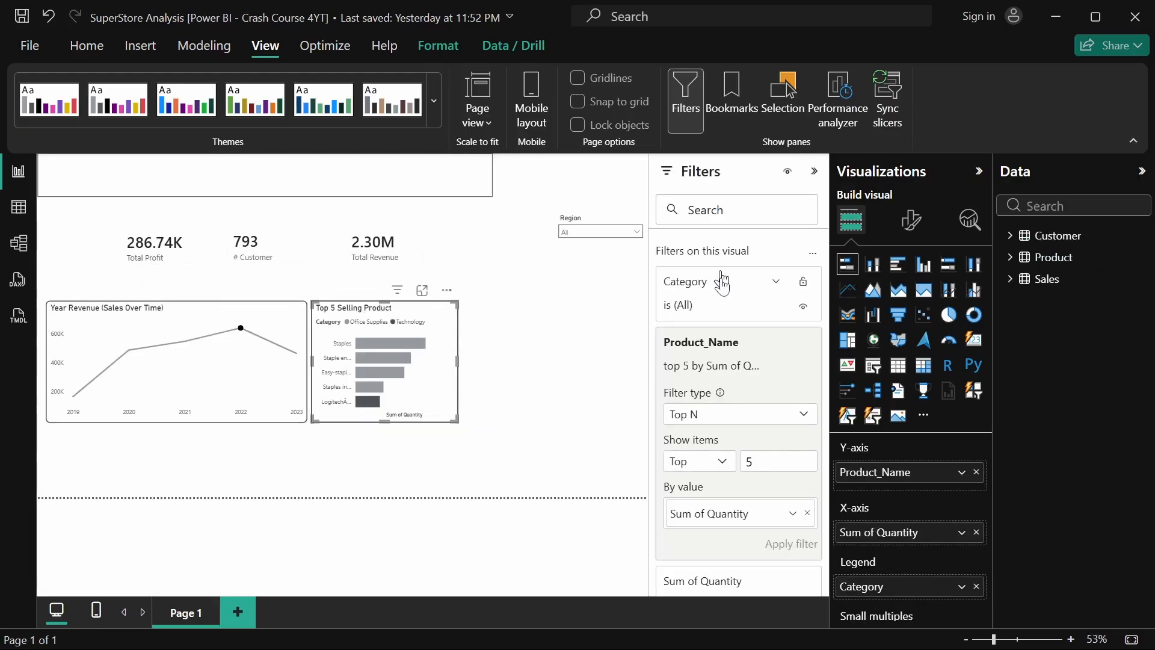
double_click(746, 464)
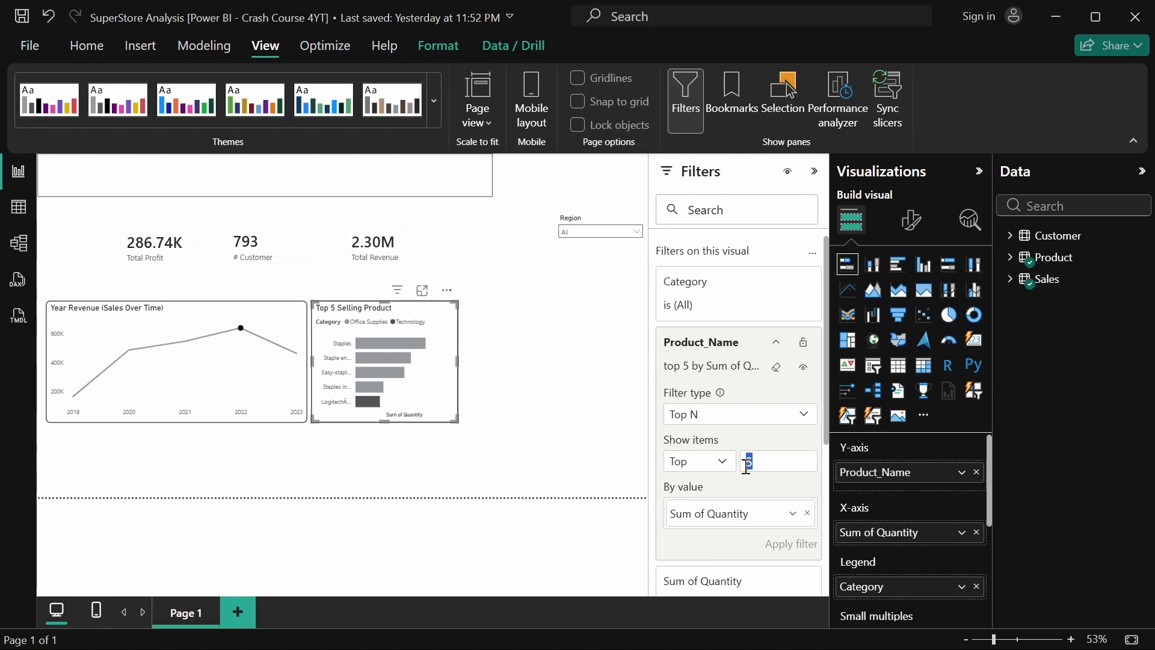
left_click(746, 461)
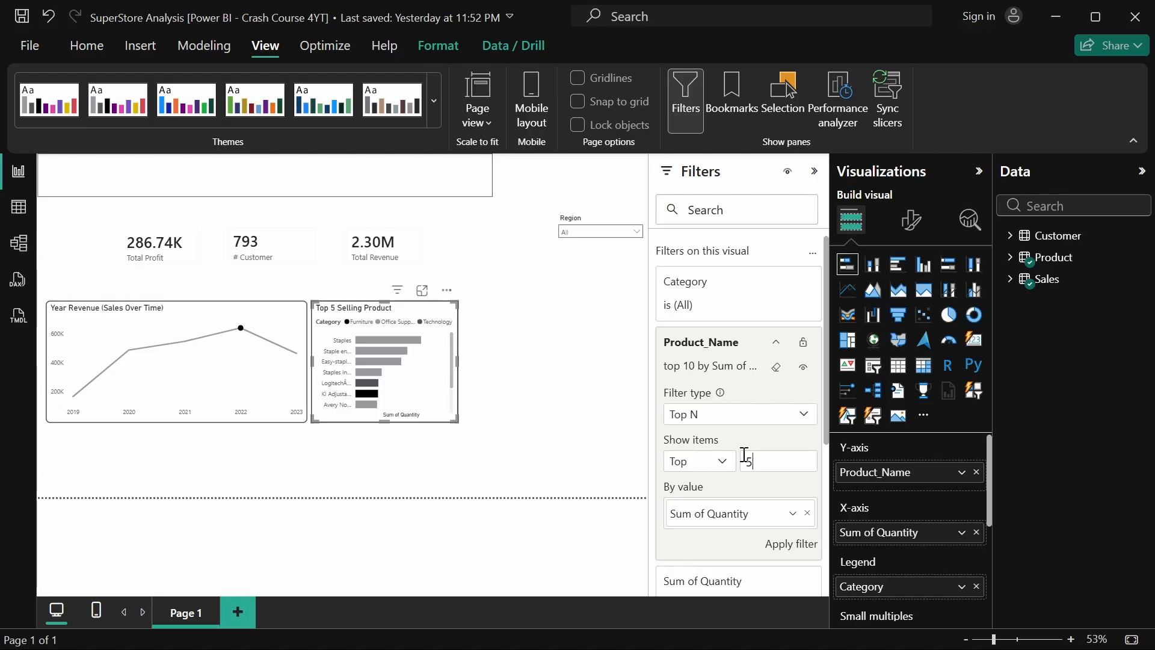
key("Return")
left_click(814, 171)
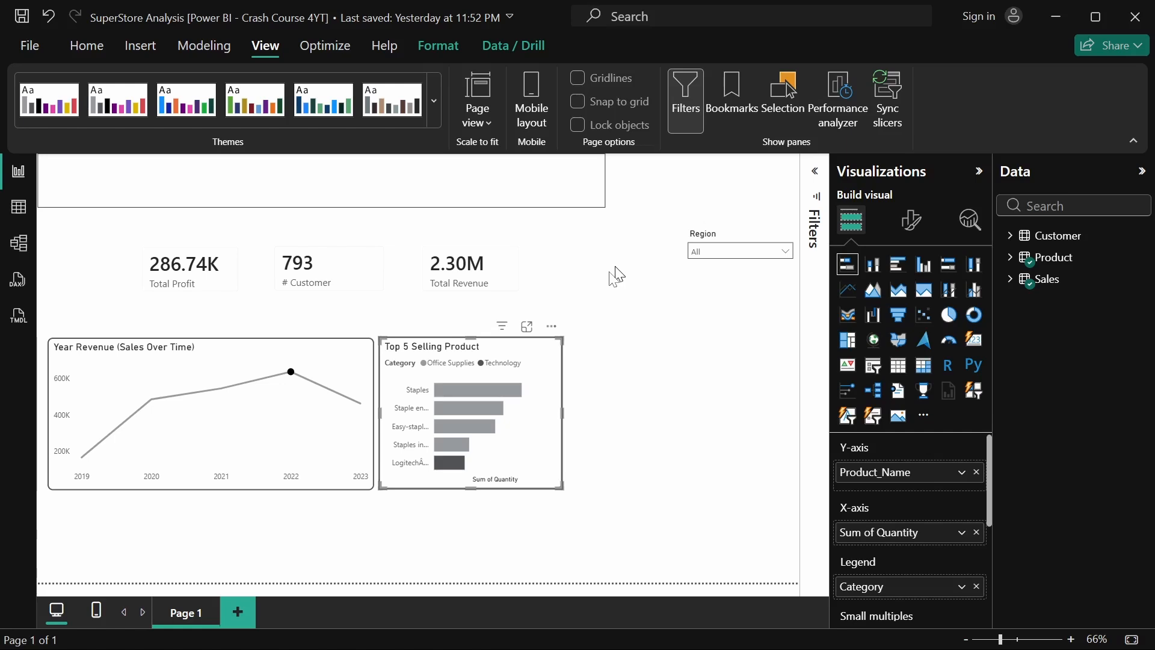
Insert a donut chart of Sum of Sales by Segment beside the bar chart and turn on its visual border.
left_click(615, 276)
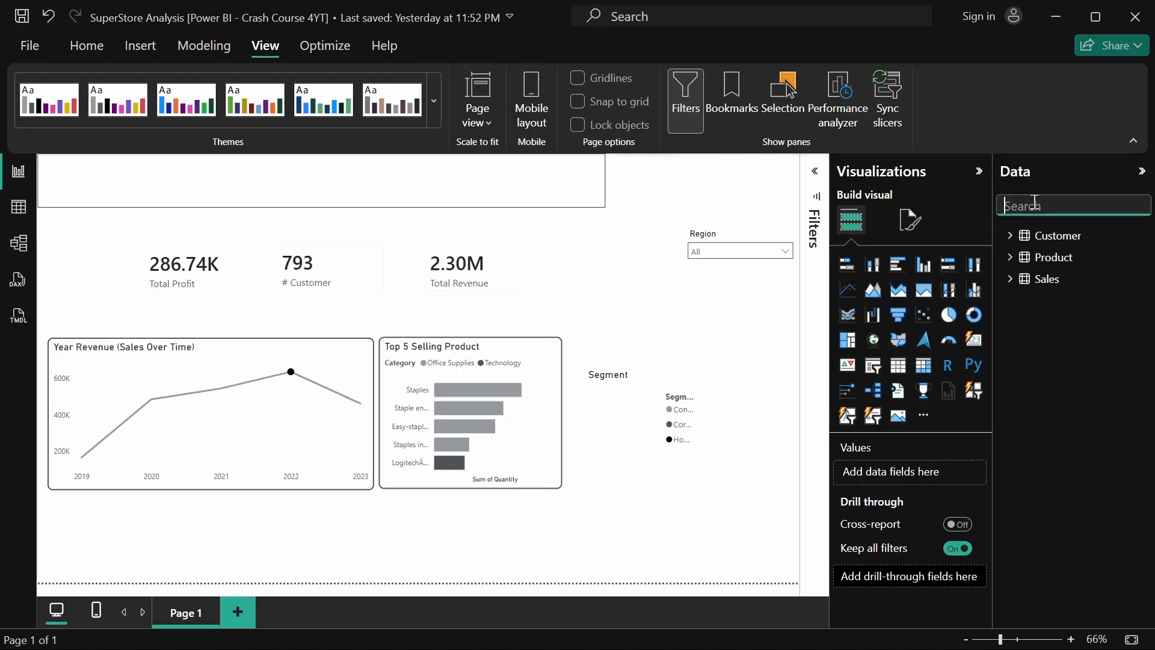
type("s")
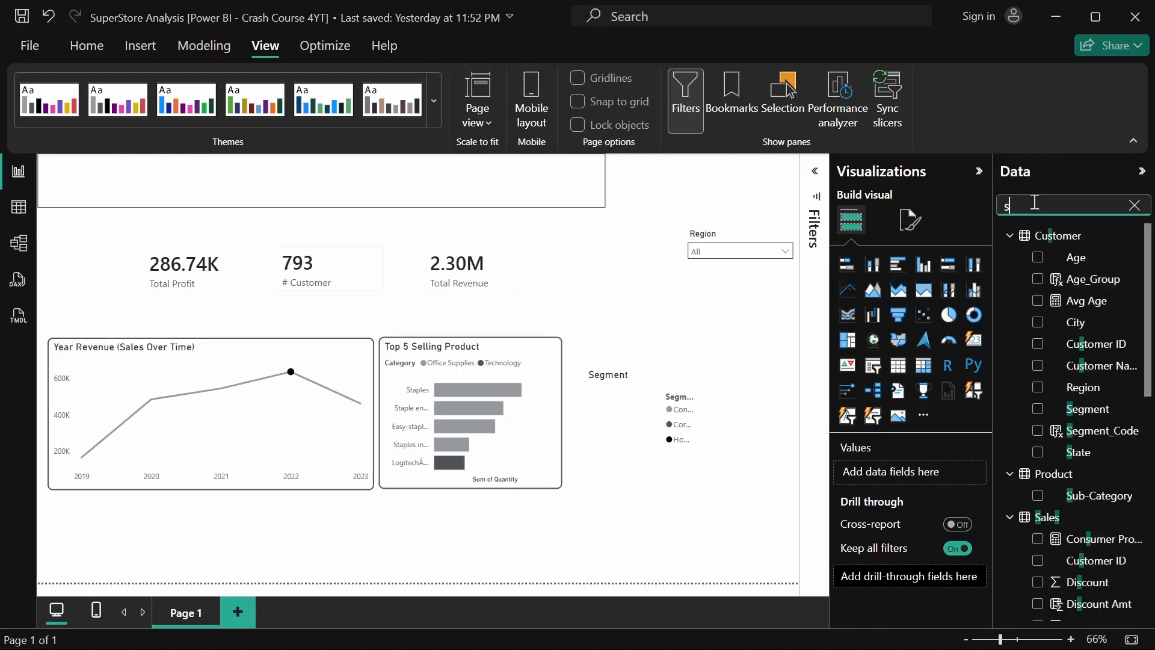
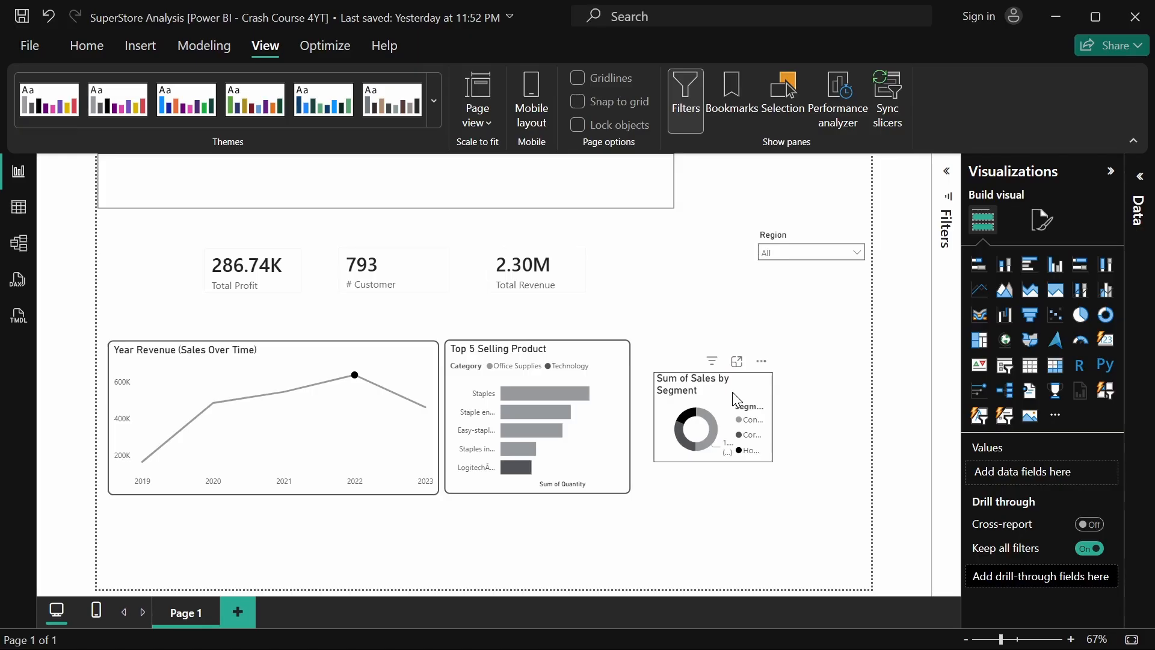
left_click(731, 392)
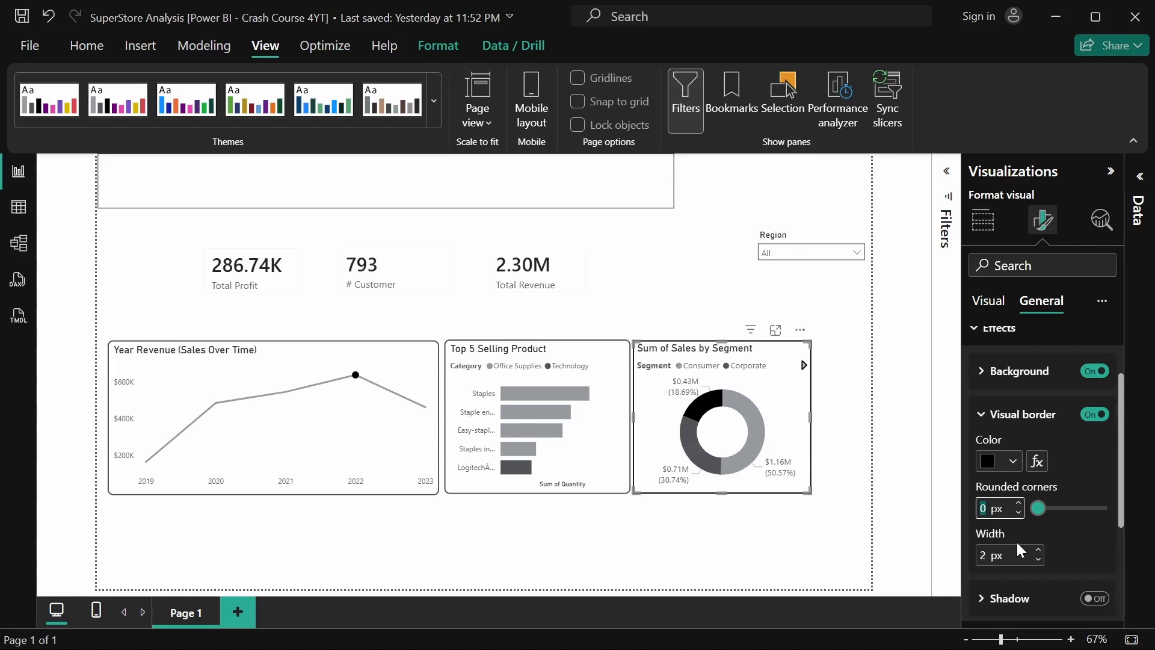
Give the bar and donut charts thin grey borders with rounded corners and title the donut chart Revenue by Segment.
left_click(541, 405)
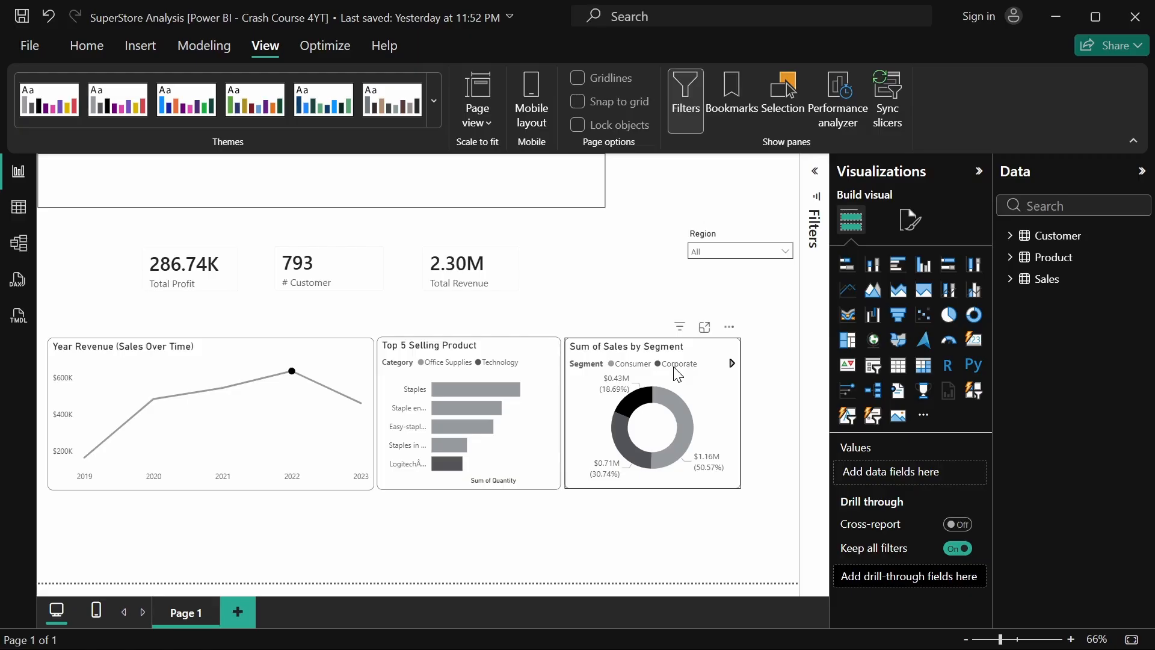
left_click(678, 374)
left_click(911, 220)
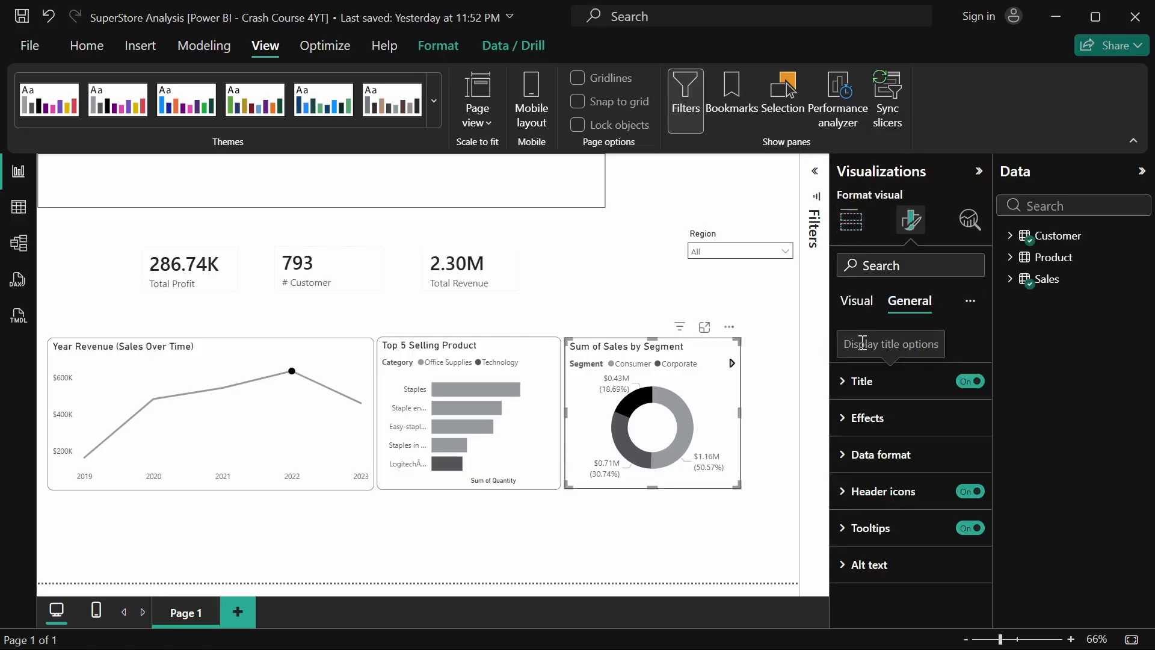
left_click(856, 300)
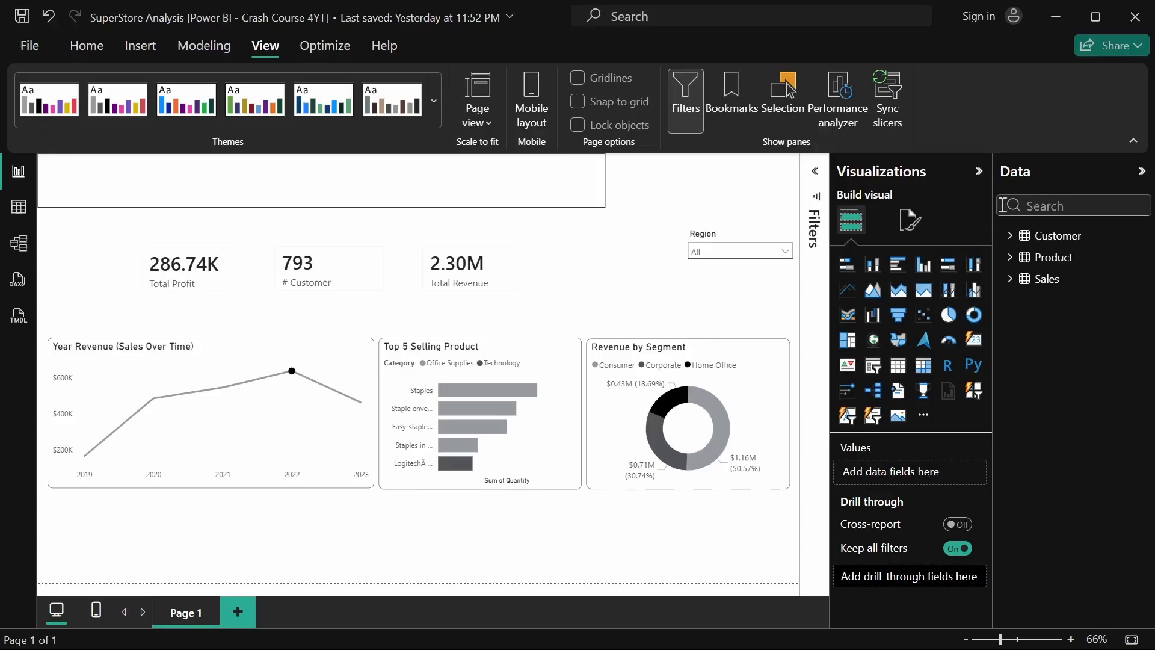
Insert a donut chart in the empty area beside the Region slicer with Sales Channel as its legend.
left_click(1021, 205)
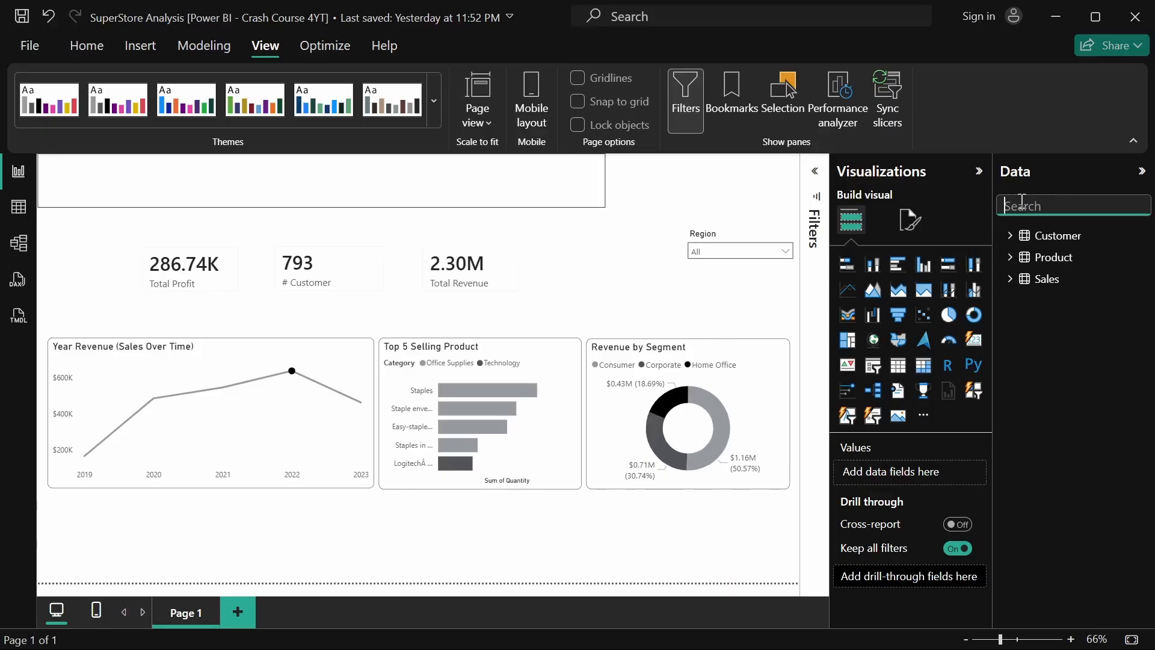
left_click(761, 278)
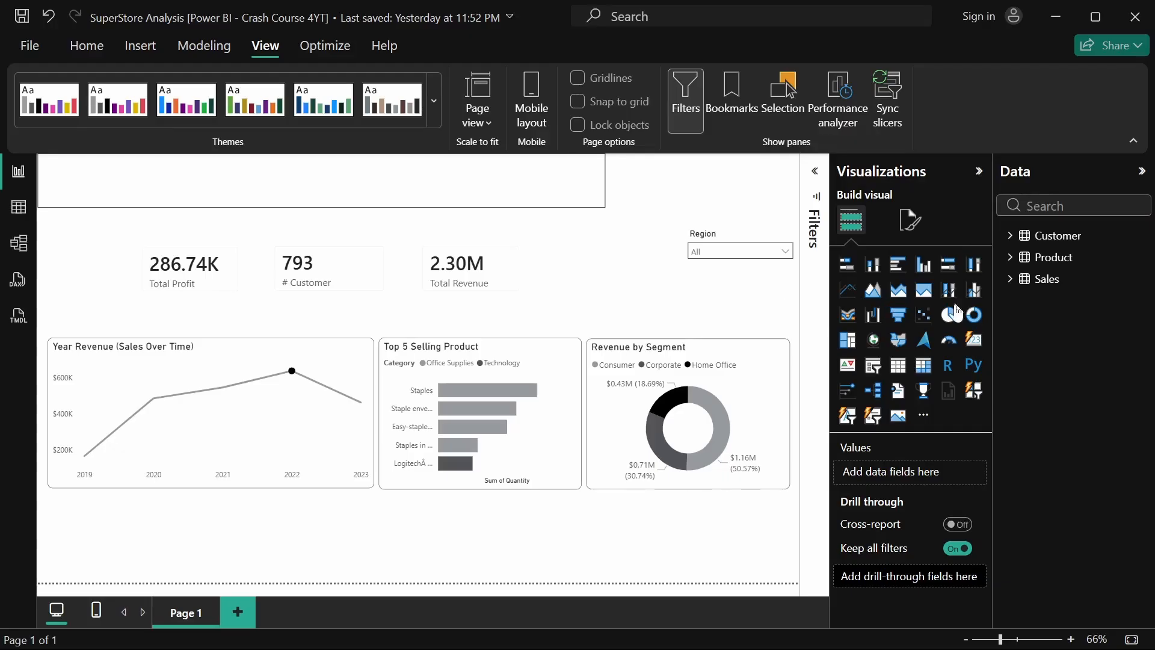
left_click(975, 316)
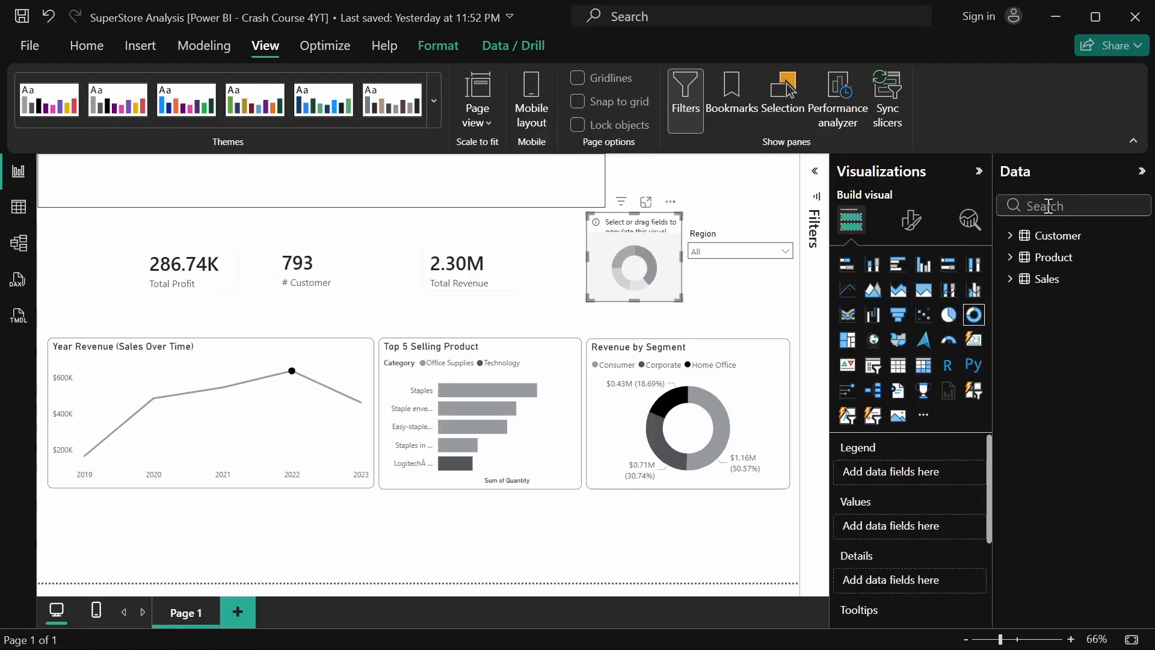
left_click(1048, 206)
type("sale")
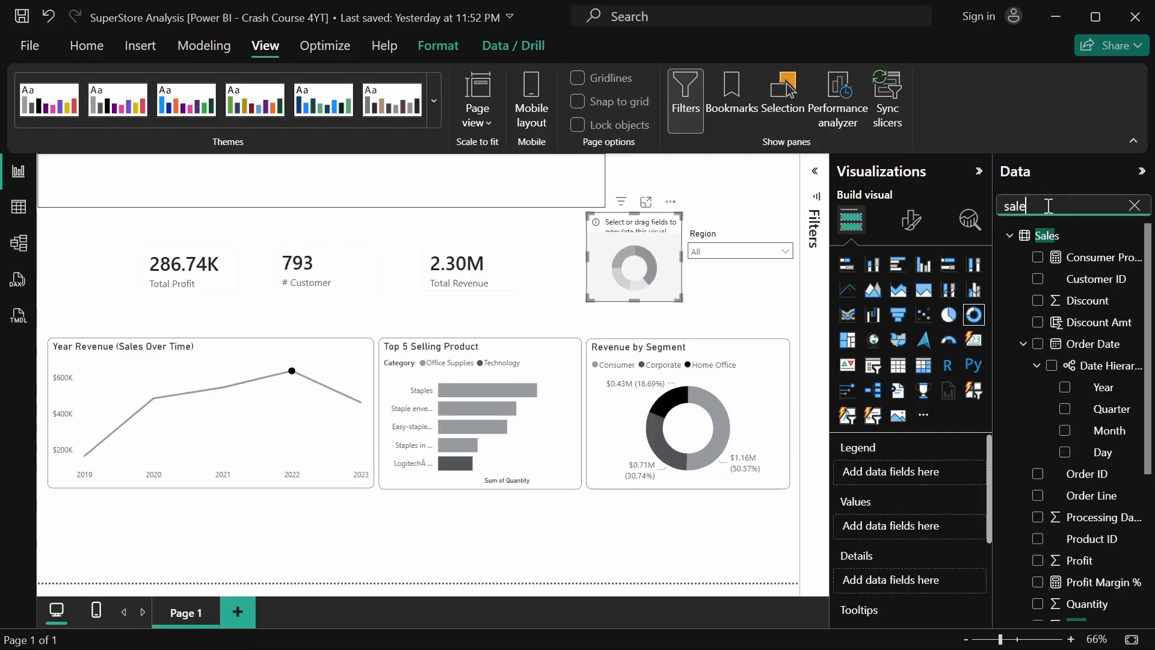
type("s cha")
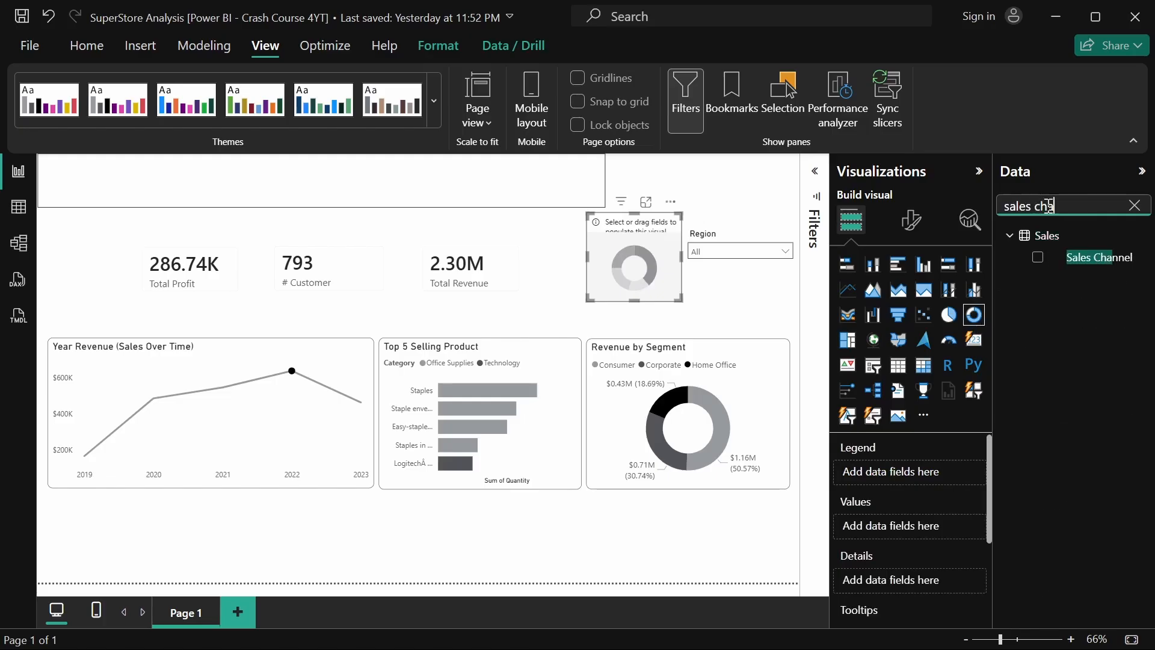
left_click(1038, 257)
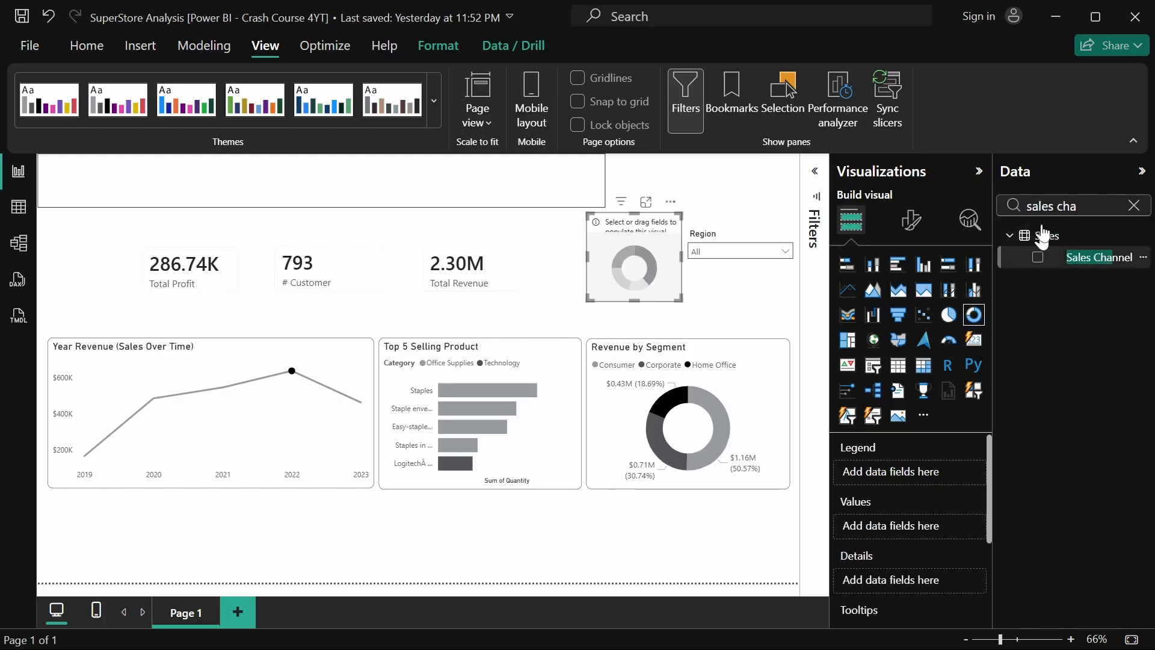
Add the Sales field as the Sales Channel donut chart's values and widen the chart slightly.
left_click(1133, 207)
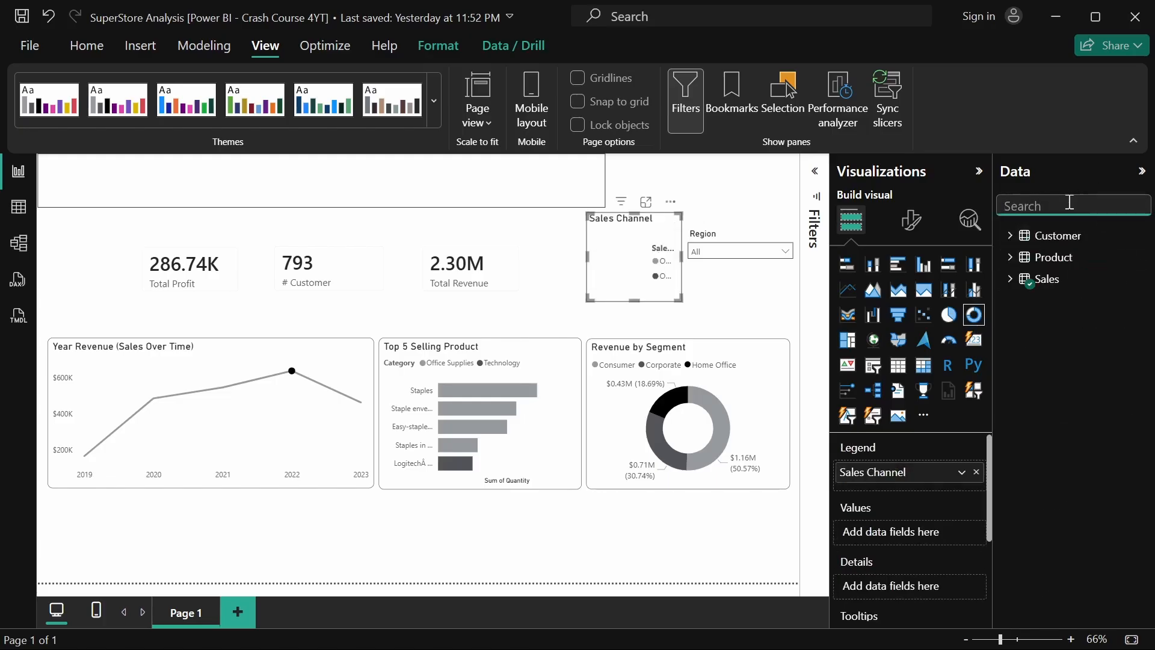
type("re")
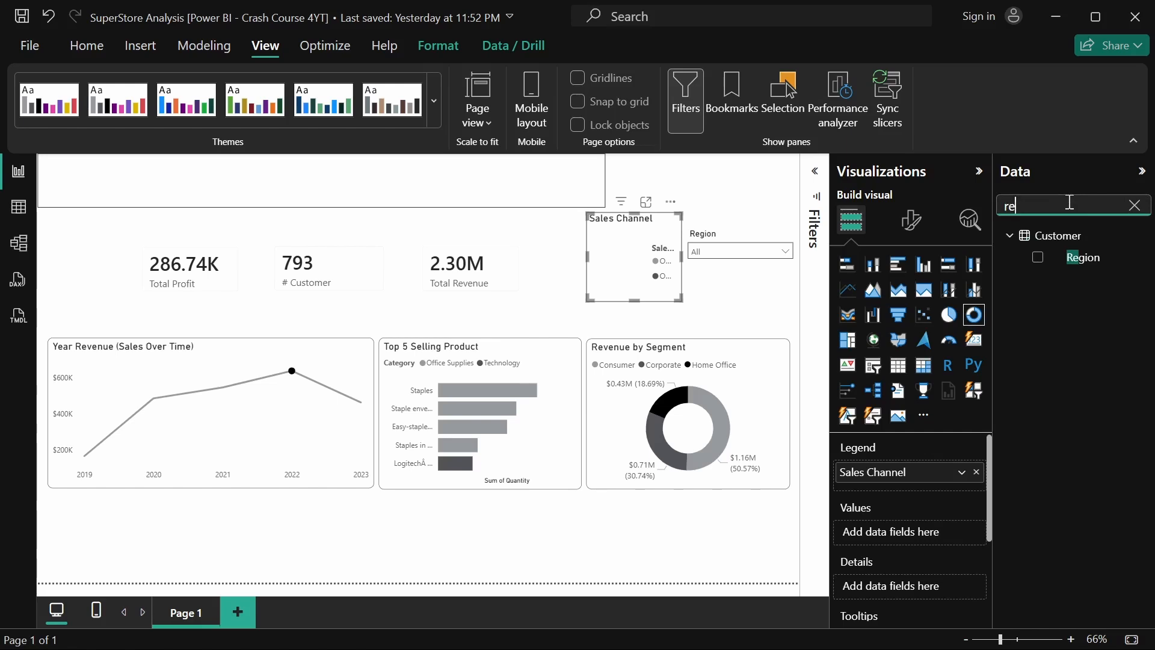
key("BackSpace")
key("BackSpace")
type("sales")
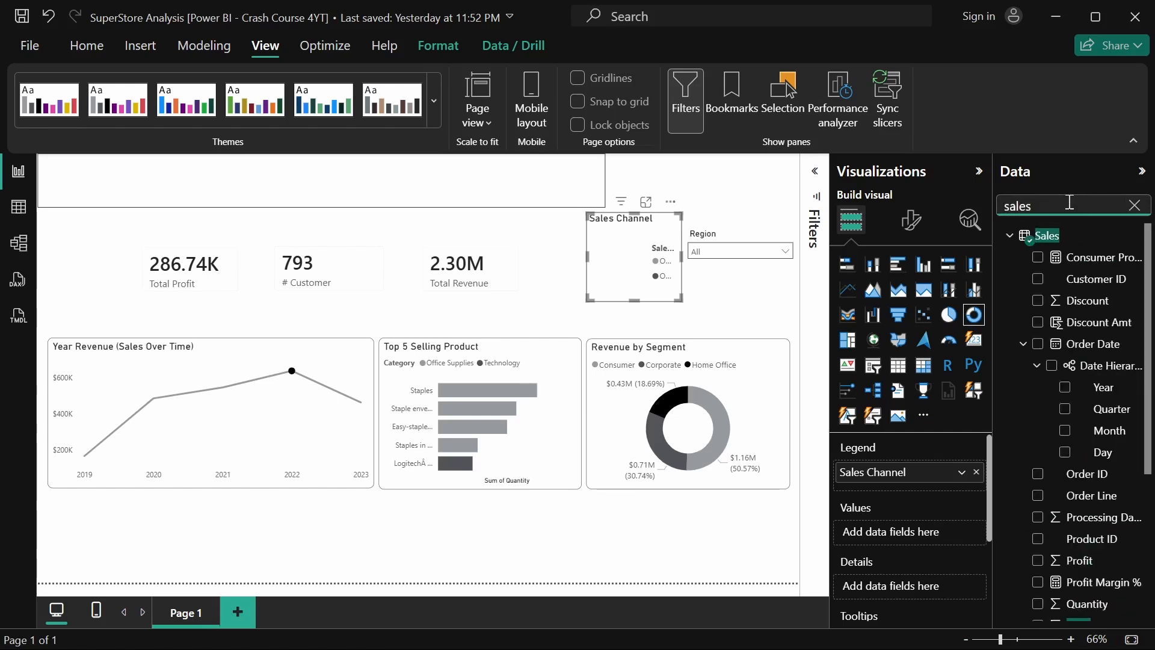
scroll(1107, 373, "down", 5)
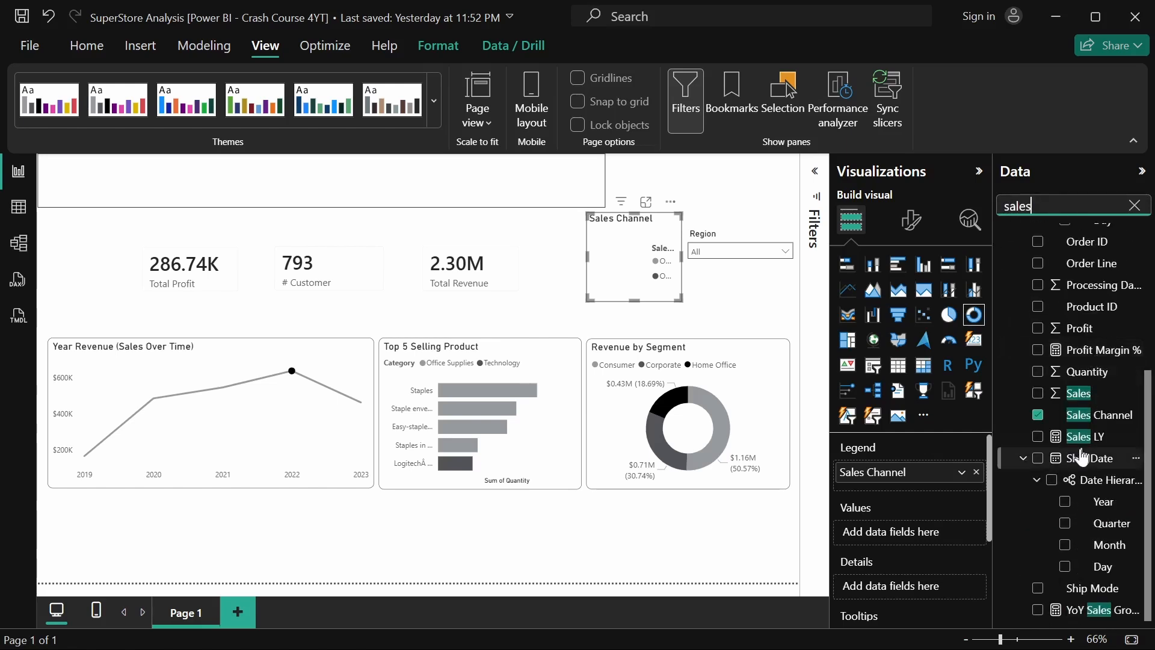
left_click(1040, 402)
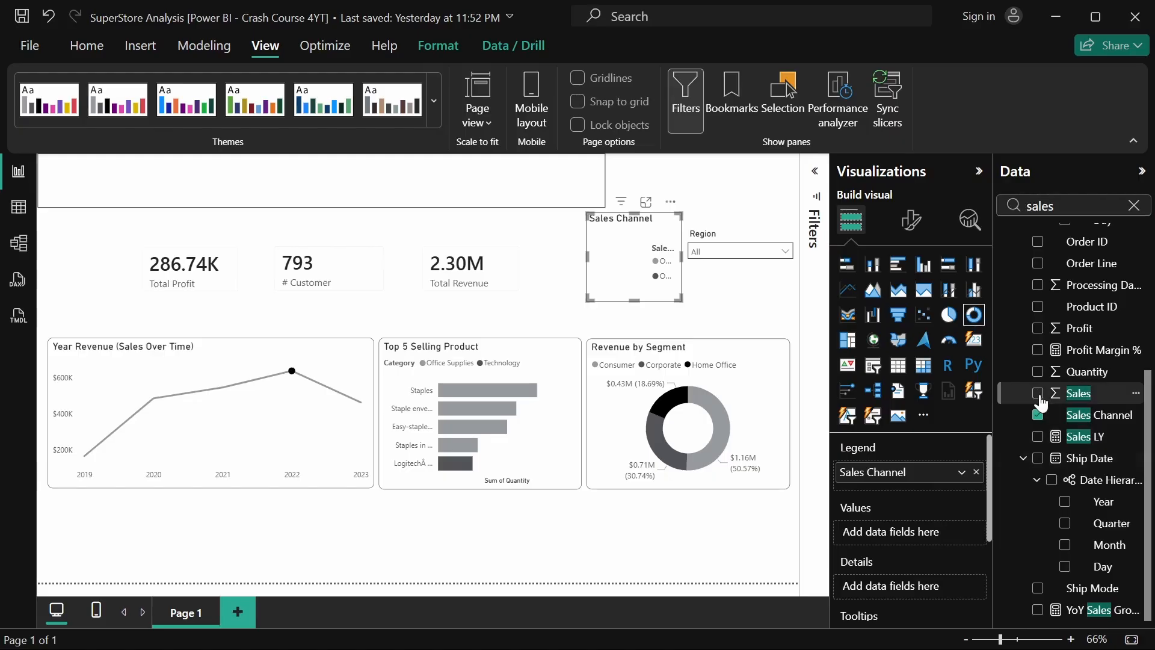
left_click(1039, 394)
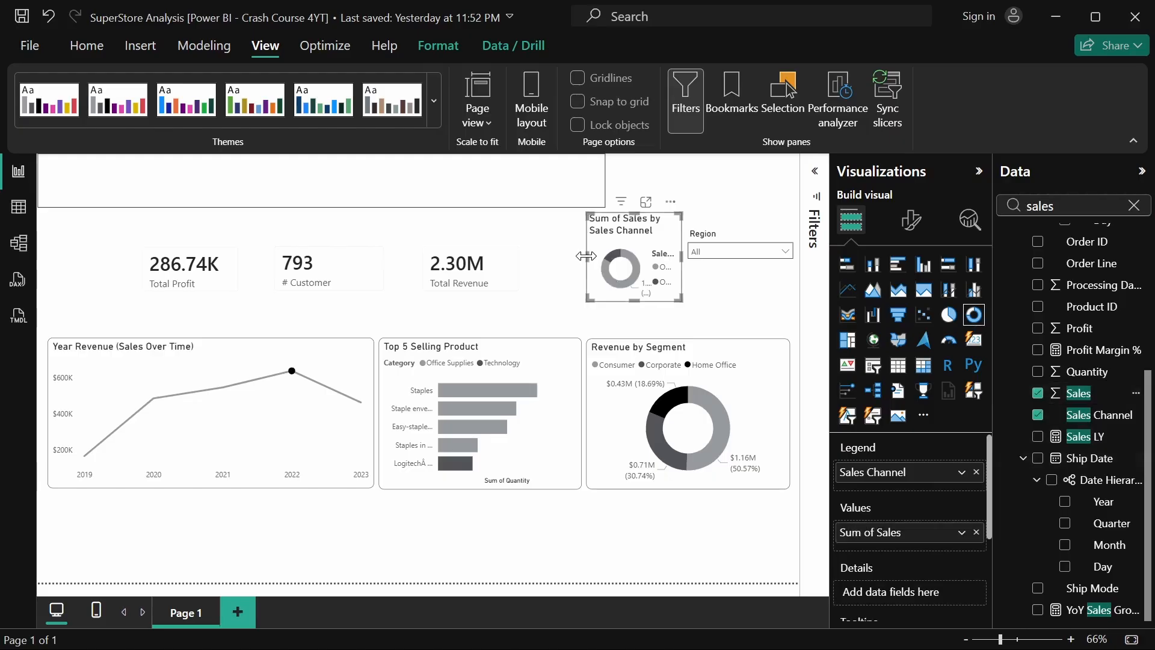
left_click_drag(588, 257, 562, 257)
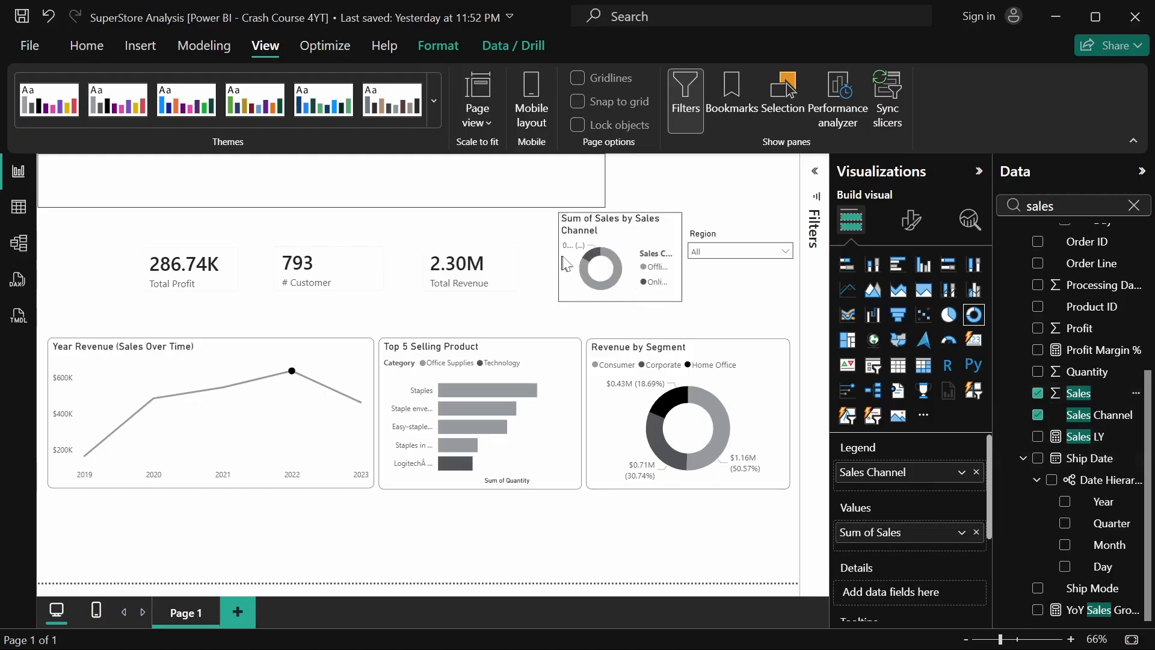
Copy the Revenue by Segment chart's formatting onto the enlarged Sales Channel donut chart and set its Sum of Sales format to Currency.
left_click(724, 297)
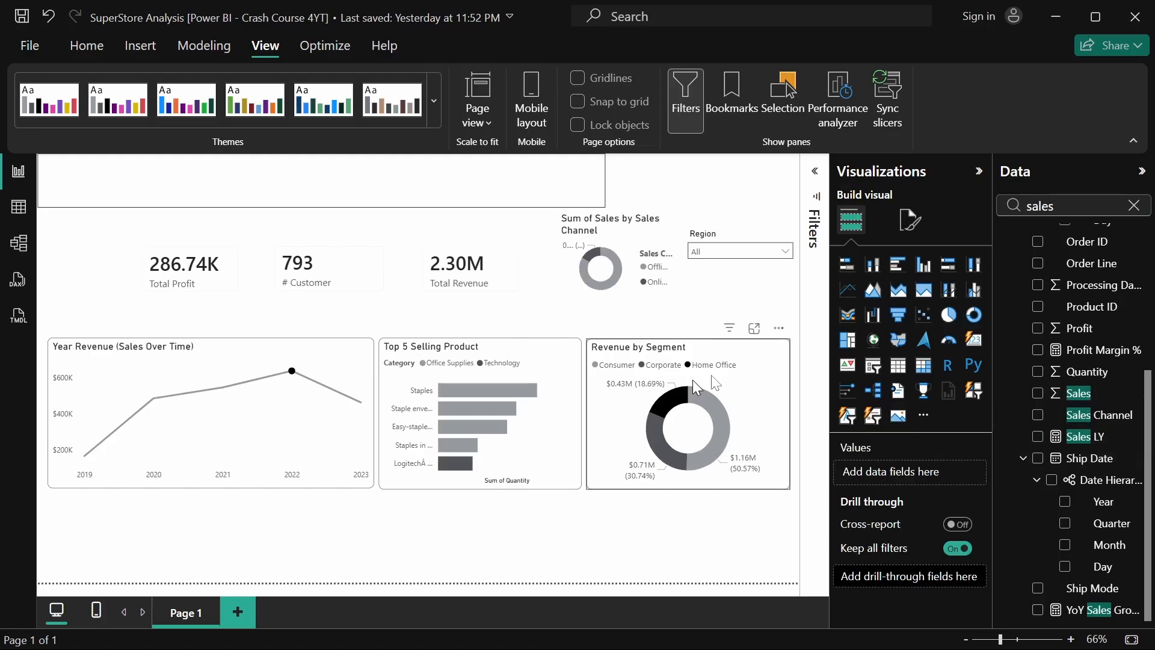
left_click(692, 380)
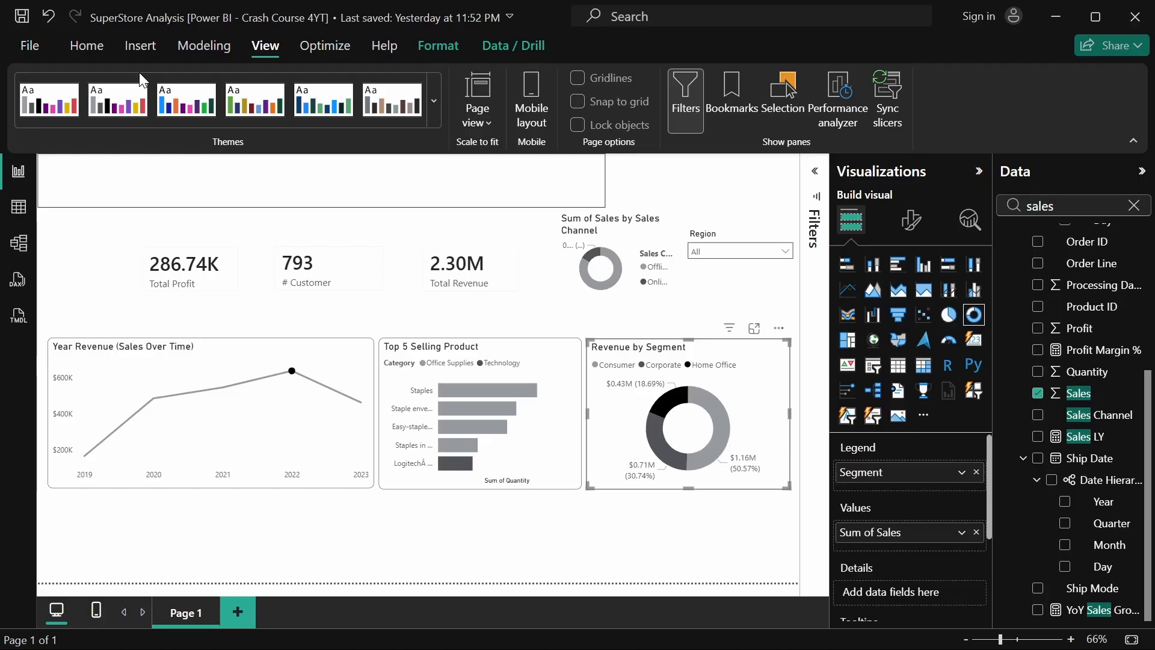
left_click(85, 48)
left_click(729, 306)
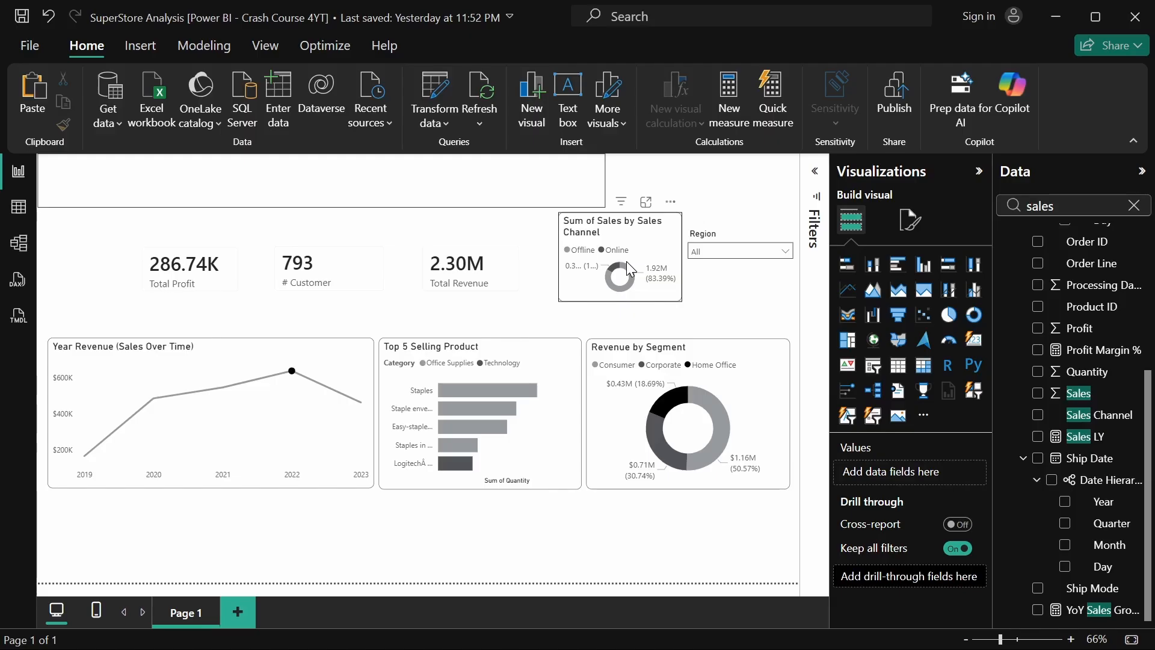
left_click_drag(628, 269, 785, 495)
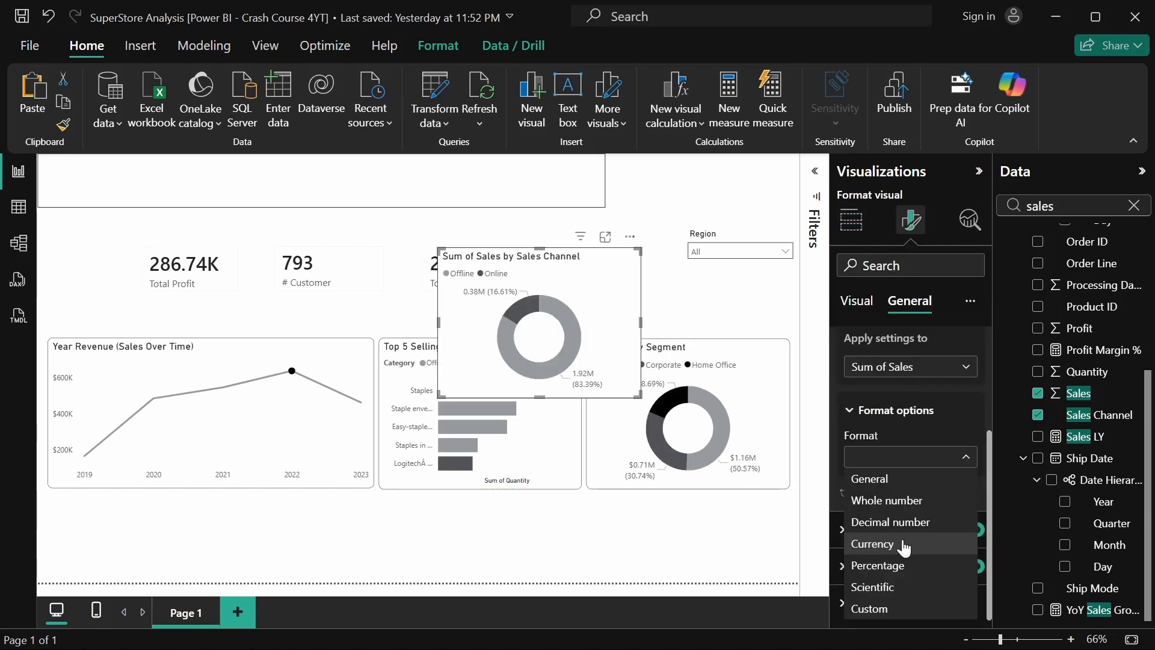
left_click(608, 269)
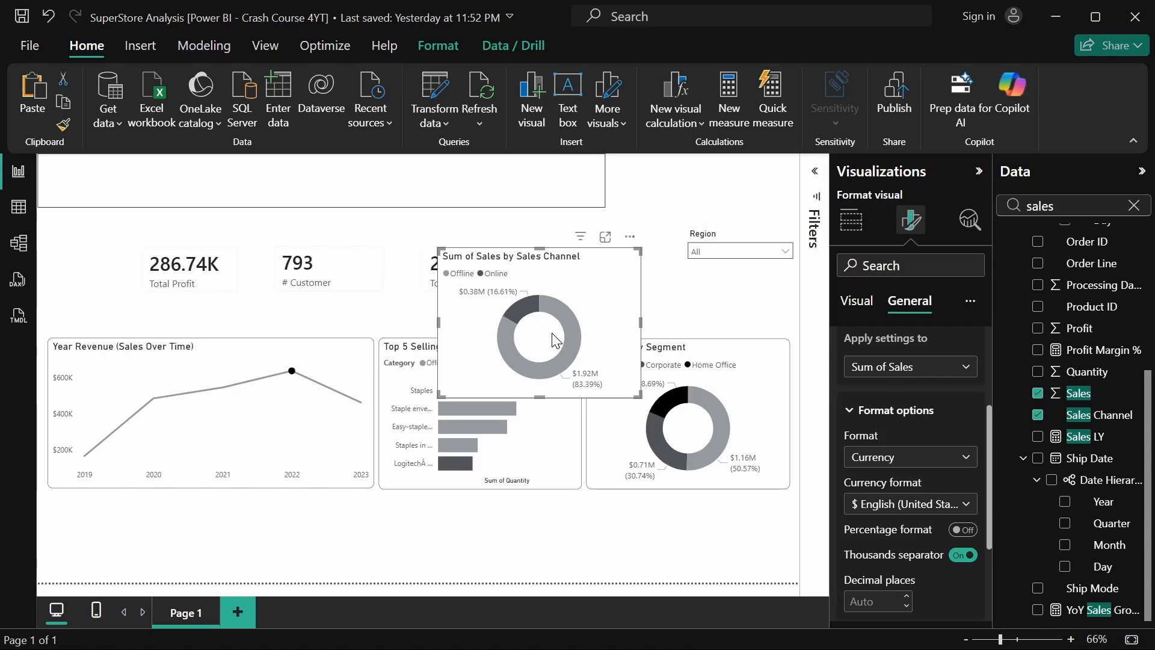
Stack the Sales Channel chart below the Revenue by Segment chart and change it to a pie chart.
left_click_drag(555, 341, 724, 303)
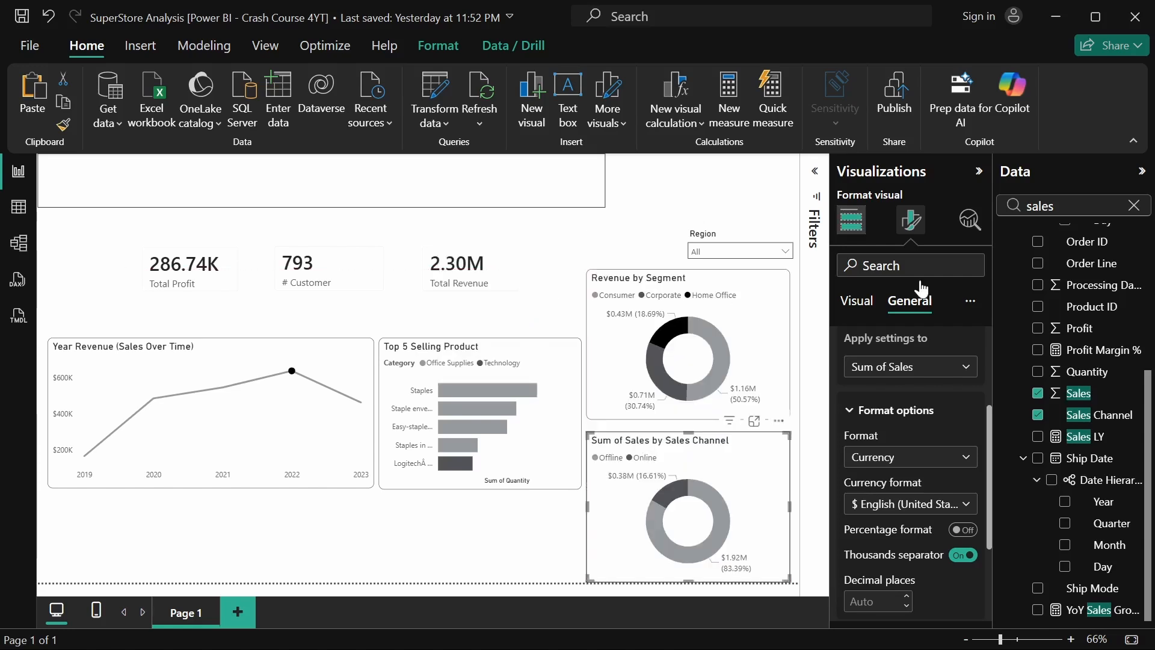
left_click(850, 220)
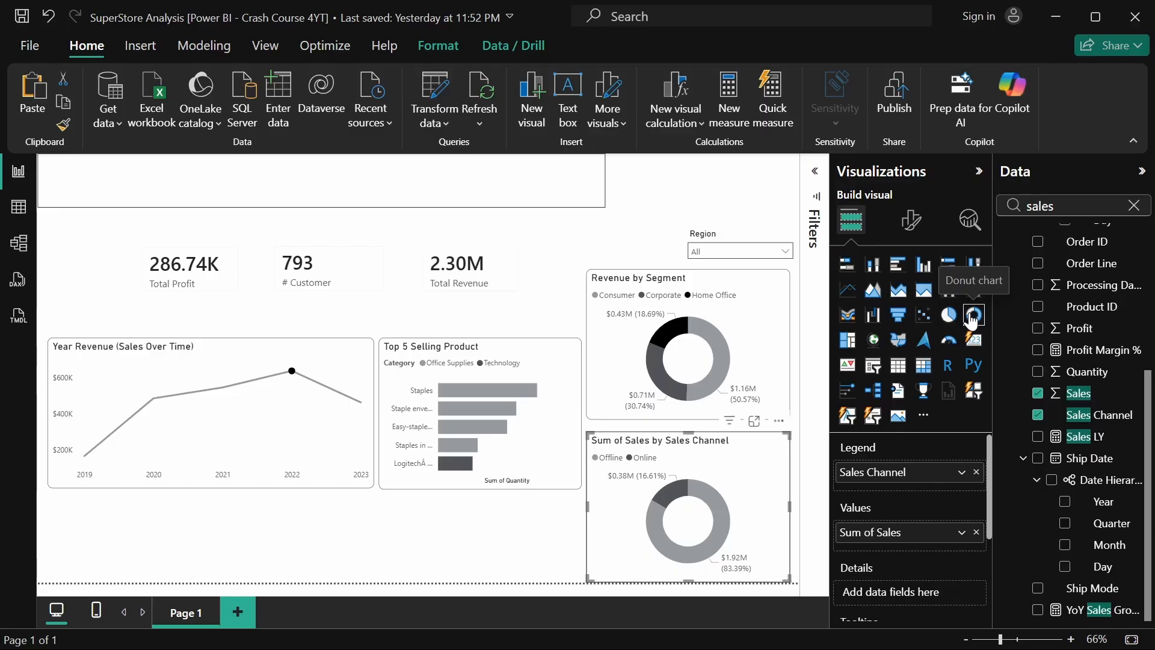
left_click(949, 314)
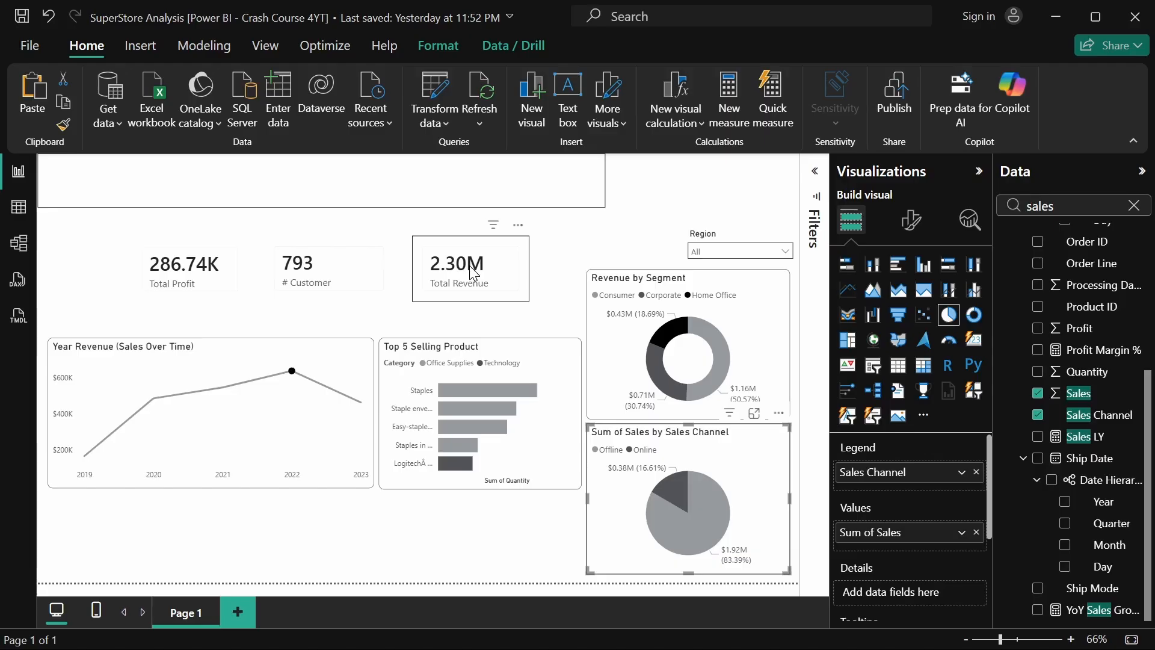
Move the Top 5 Selling Product bar chart up beneath the Total Revenue card and clear the field search.
left_click(514, 376)
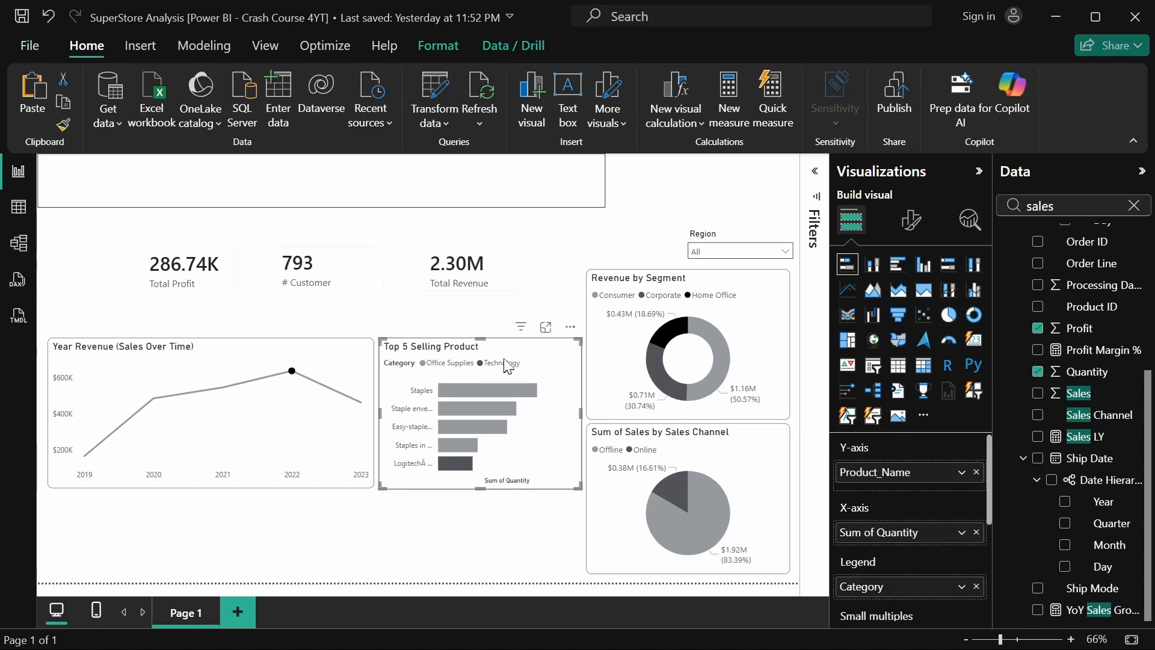
left_click_drag(504, 360, 454, 323)
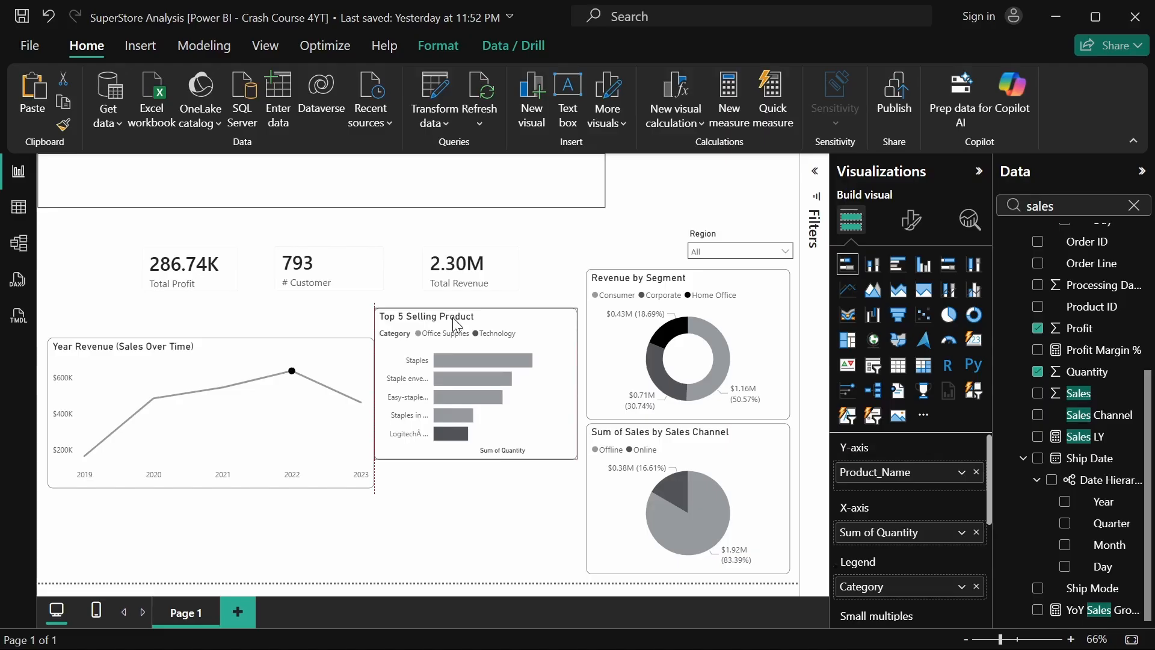
left_click_drag(457, 325, 457, 325)
left_click(1134, 205)
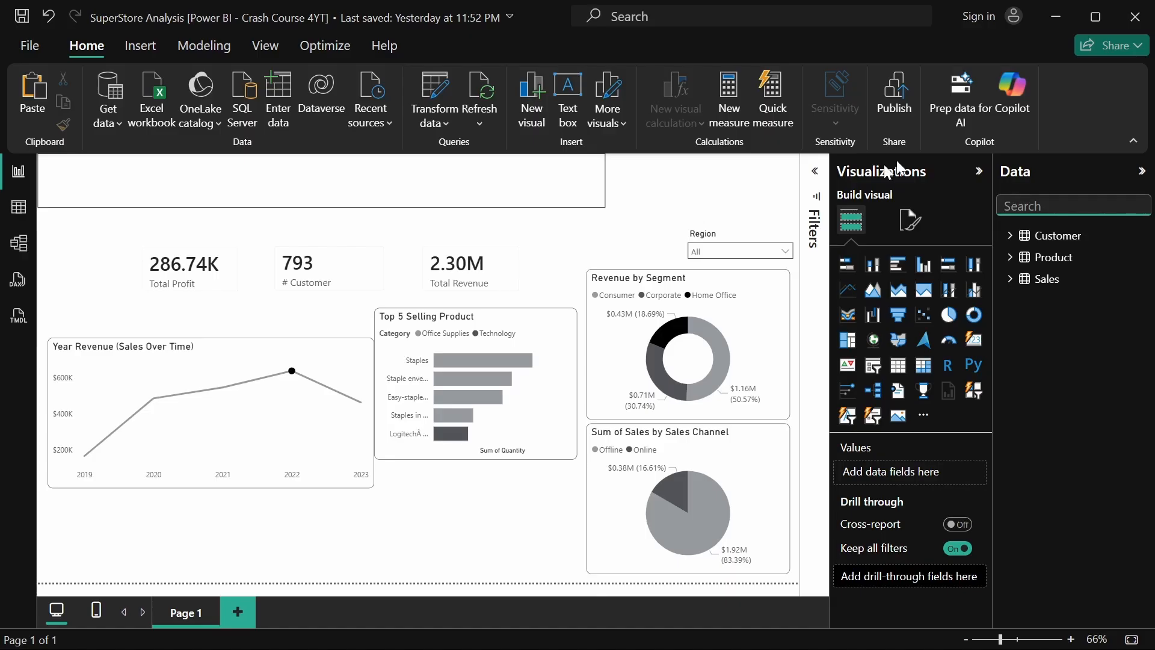
Insert a stacked bar chart below the Year Revenue line chart with State on its Y-axis.
left_click(548, 352)
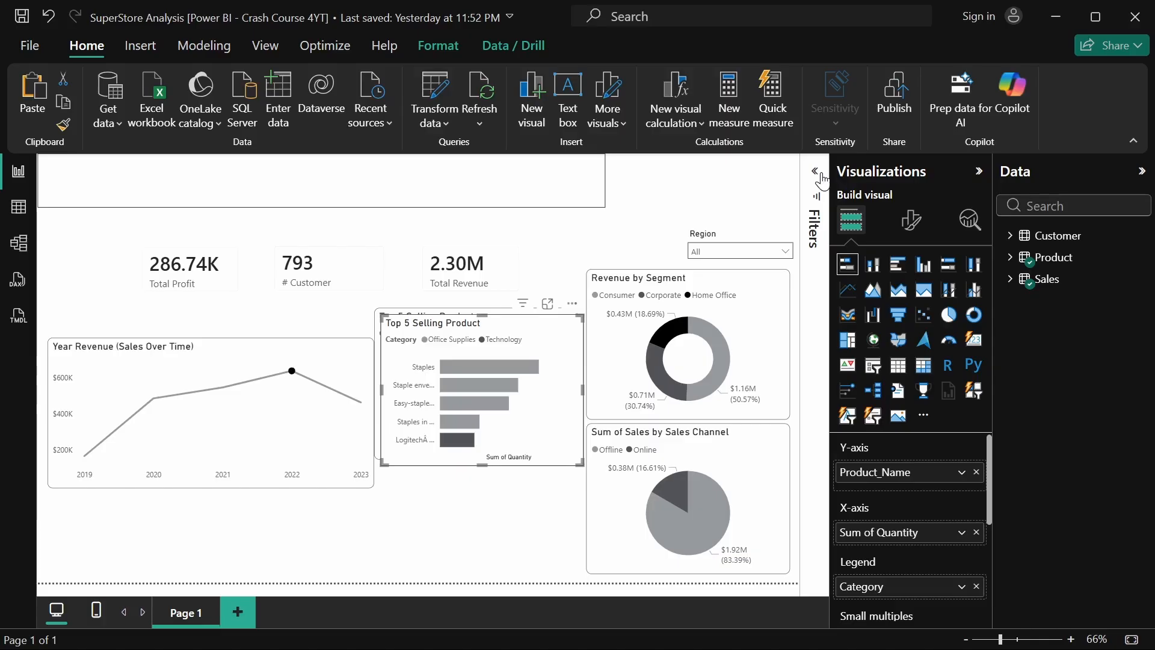
left_click(752, 220)
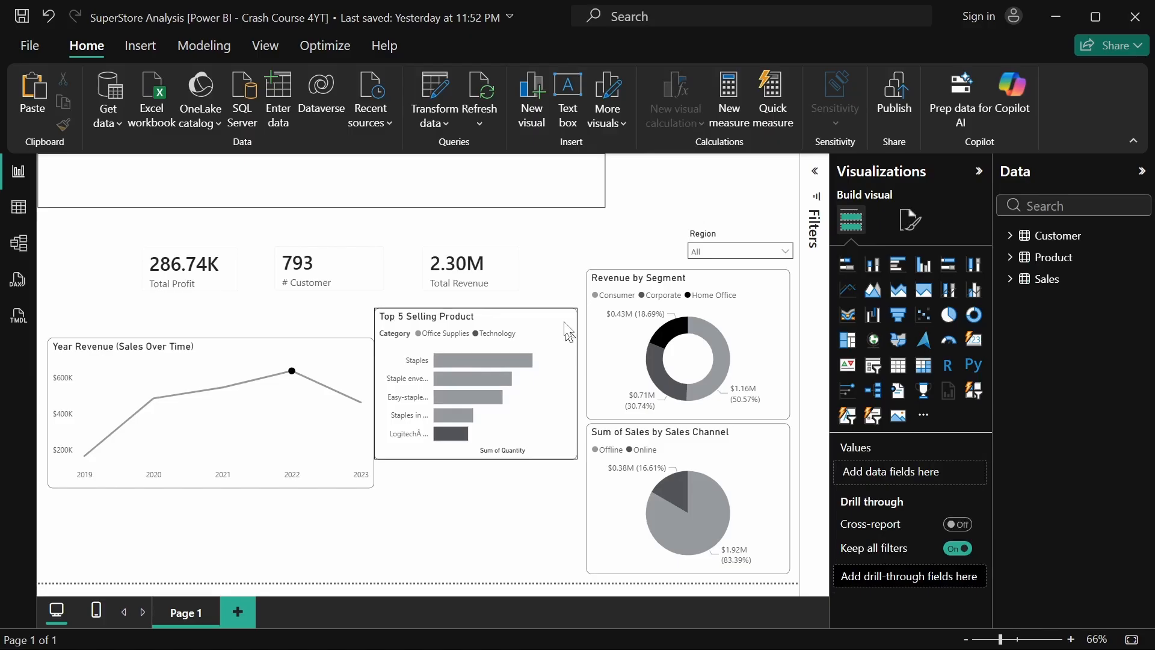
left_click(857, 269)
left_click(1069, 205)
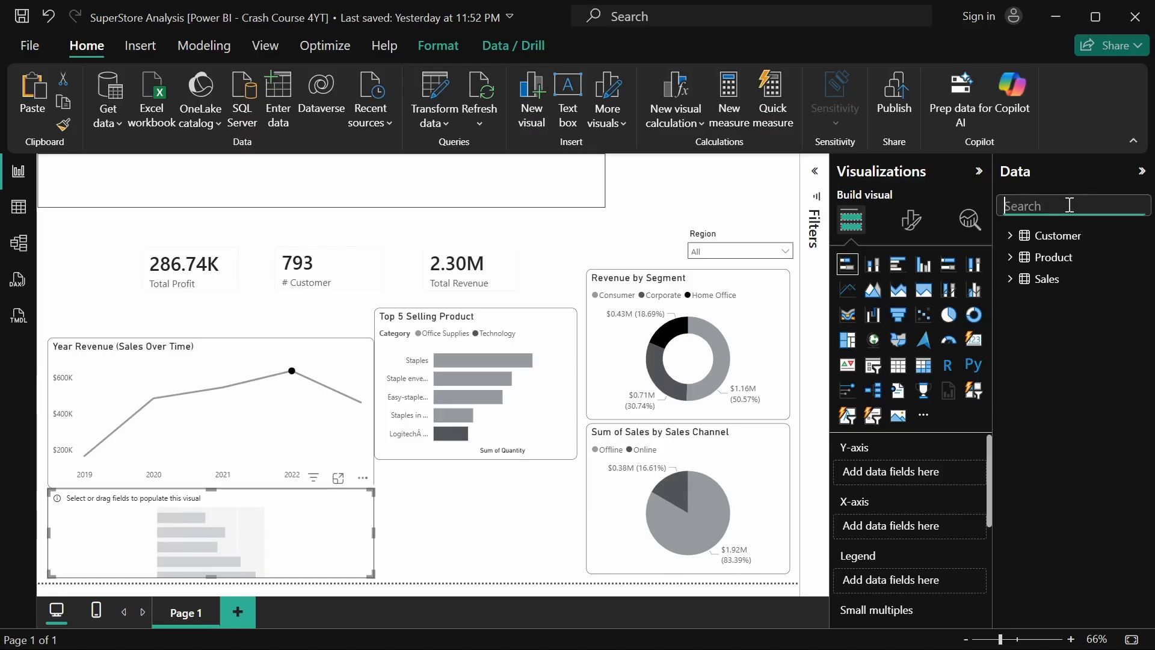
type("state")
left_click(1038, 258)
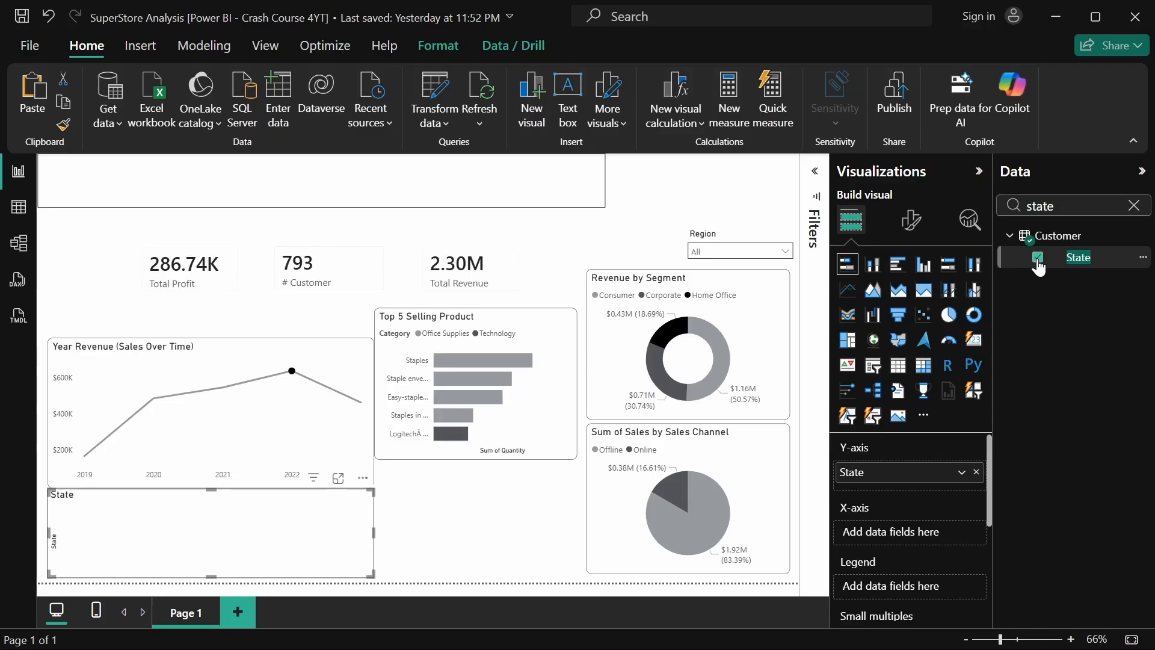
Add the Sales field to the State bar chart's X-axis and move the chart below the Top 5 Selling Product chart.
left_click(1064, 209)
key("ctrl+a")
key("BackSpace")
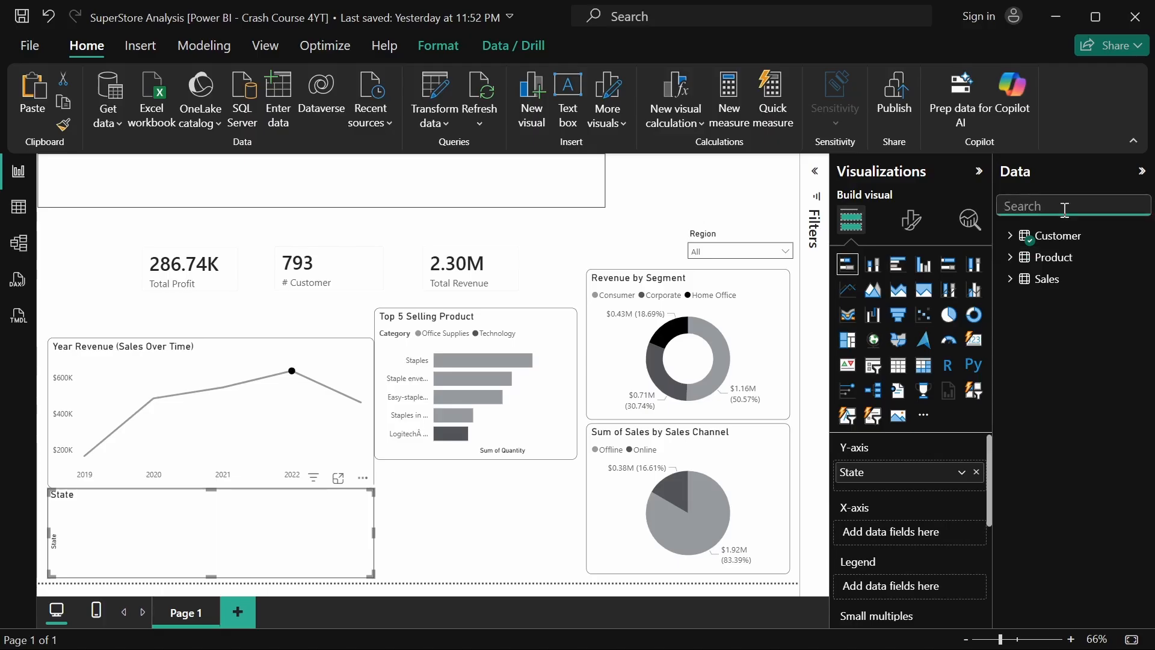
type("sales")
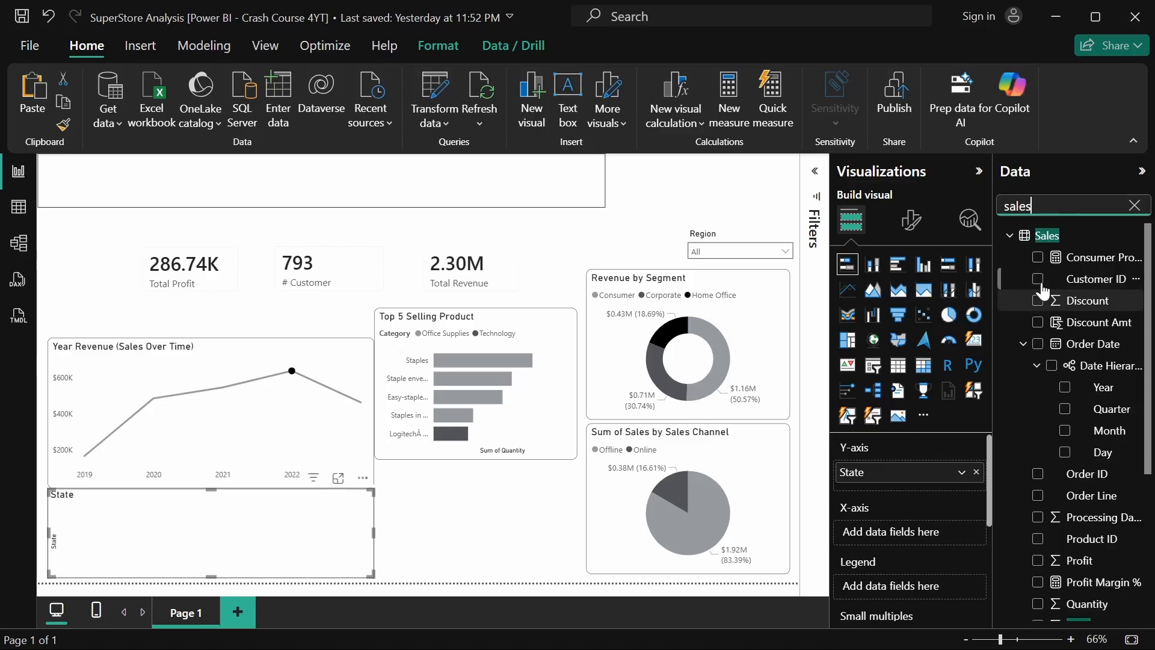
scroll(1042, 291, "down", 3)
left_click(1038, 393)
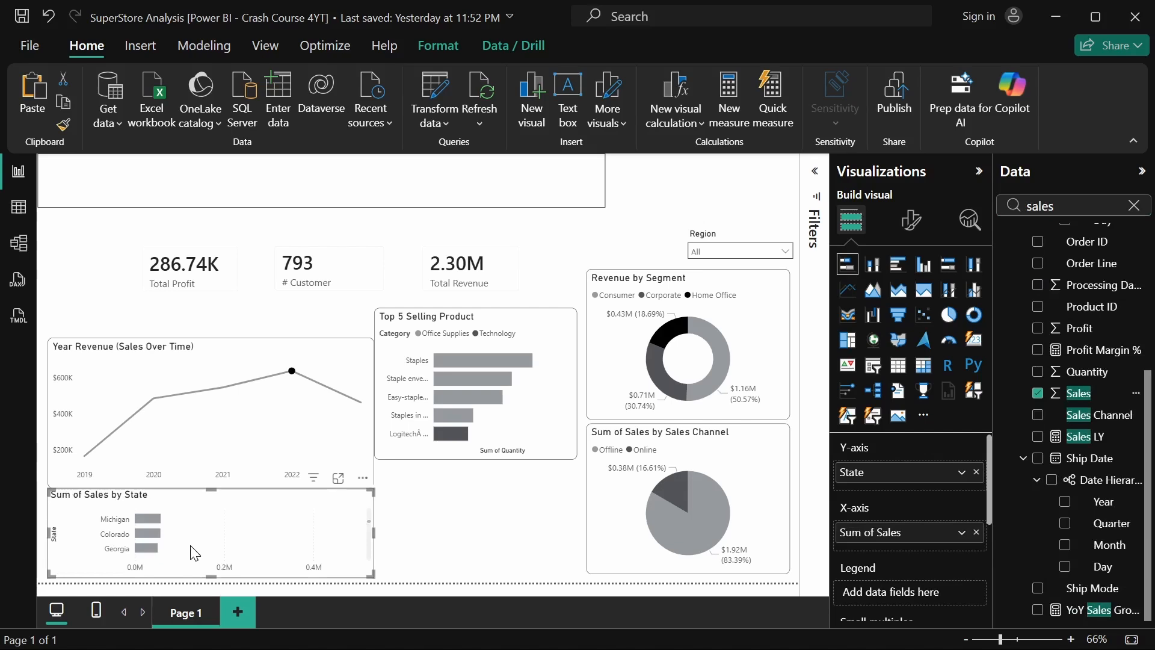
left_click_drag(192, 552, 423, 505)
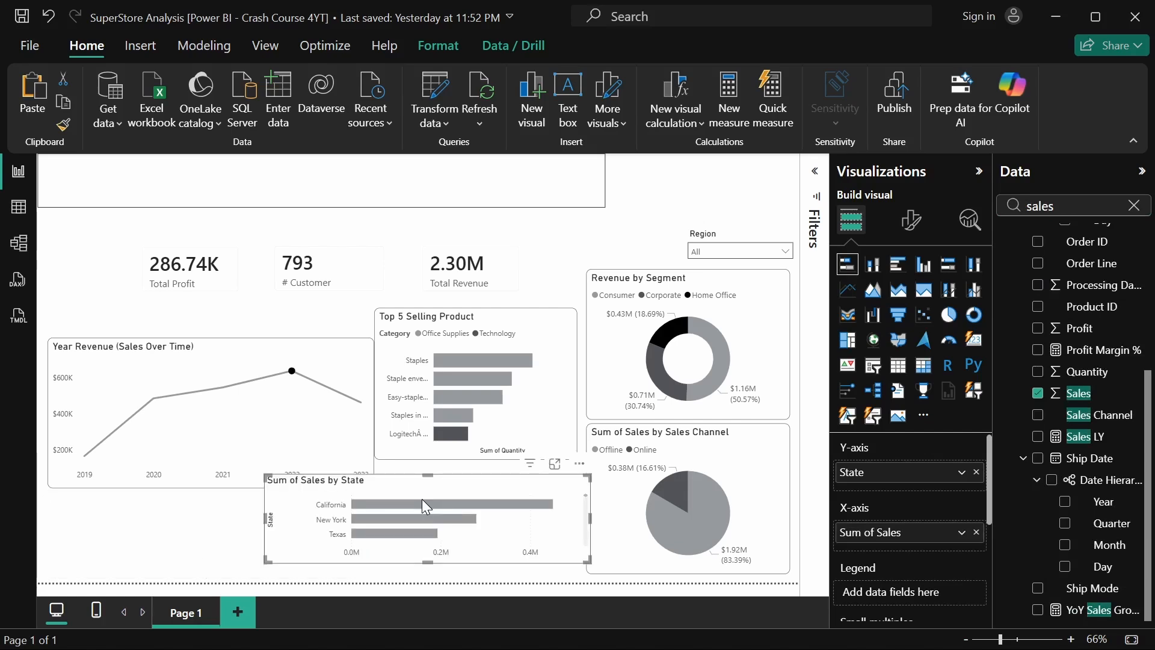
Copy the Top 5 Selling Product chart's formatting onto the Sum of Sales by State chart.
left_click(475, 385)
left_click(63, 124)
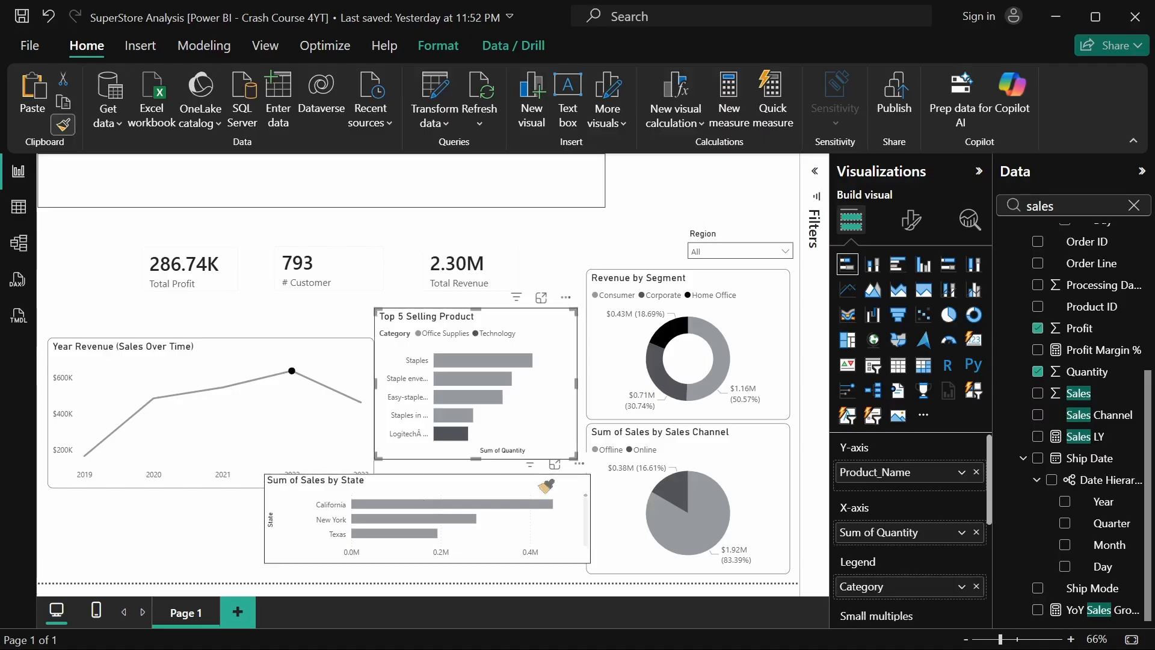
left_click(385, 516)
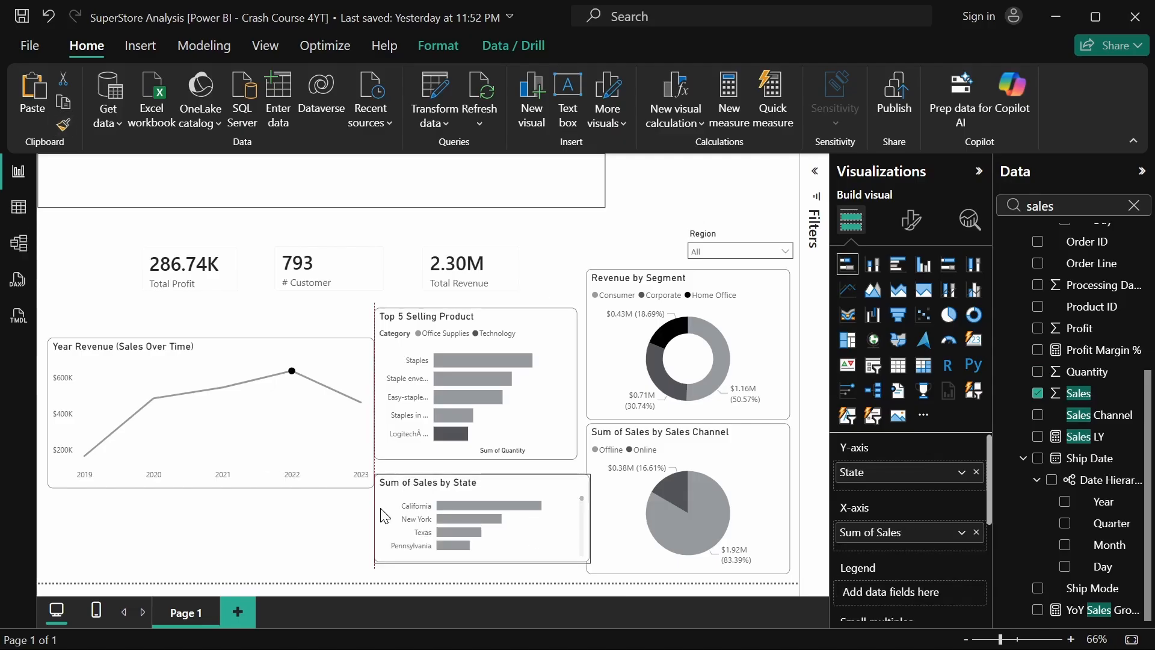
Fit the State chart directly beneath the Top 5 Selling Product chart, matching its width and ending level with the Sales Channel chart.
left_click(464, 398)
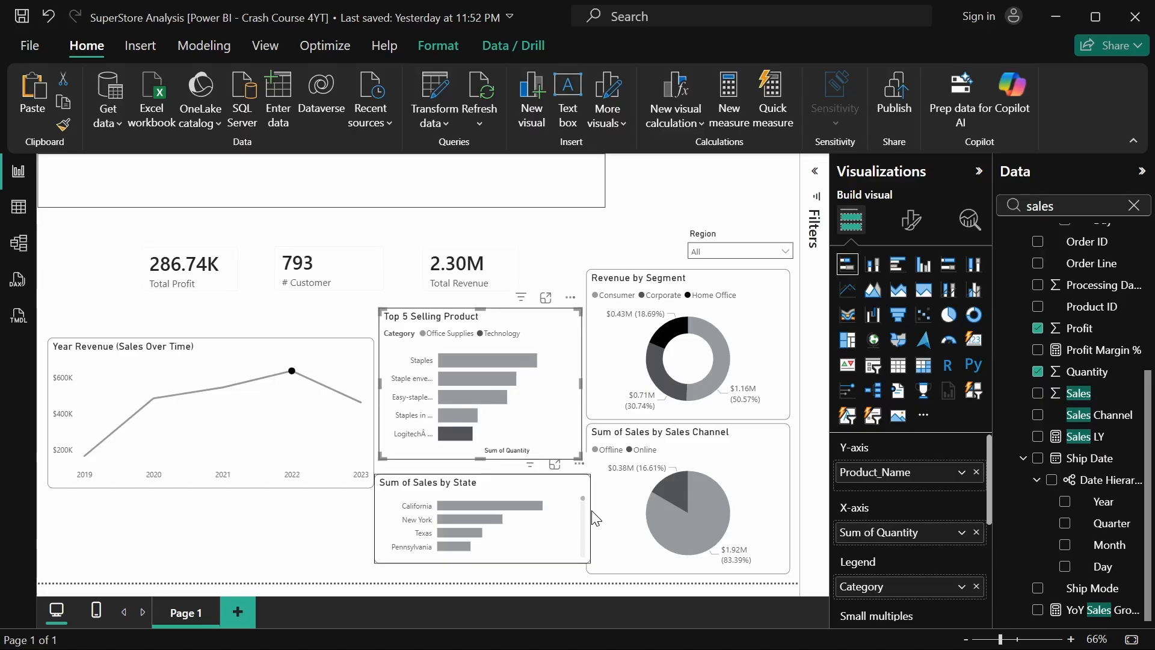
left_click(571, 520)
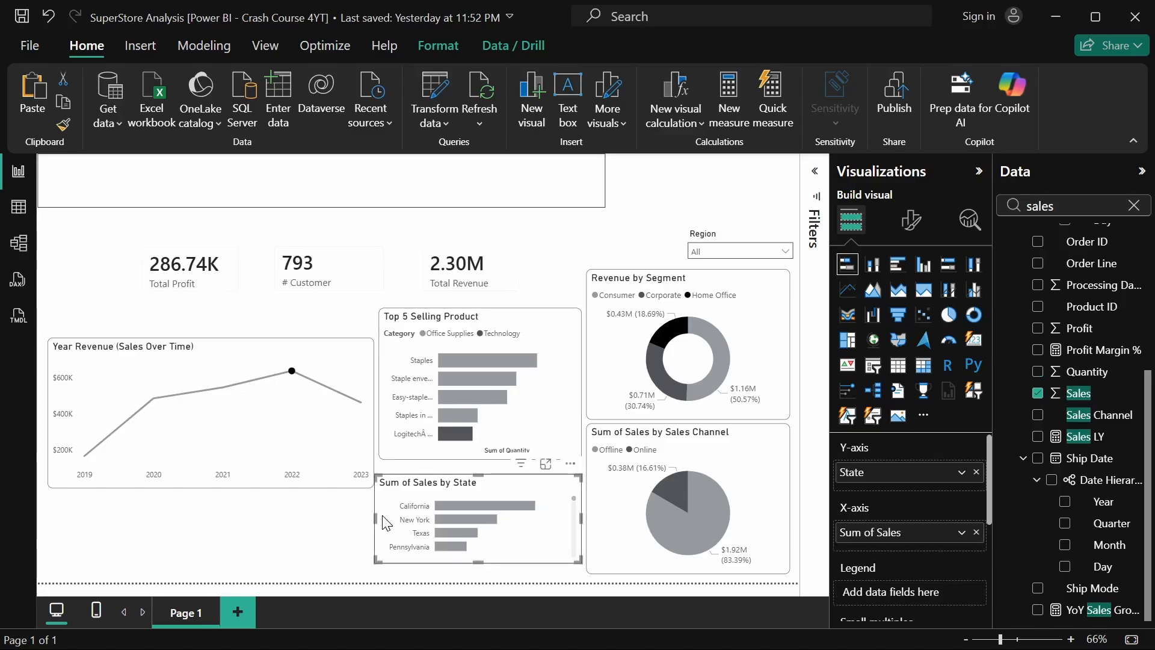
left_click_drag(383, 517, 388, 516)
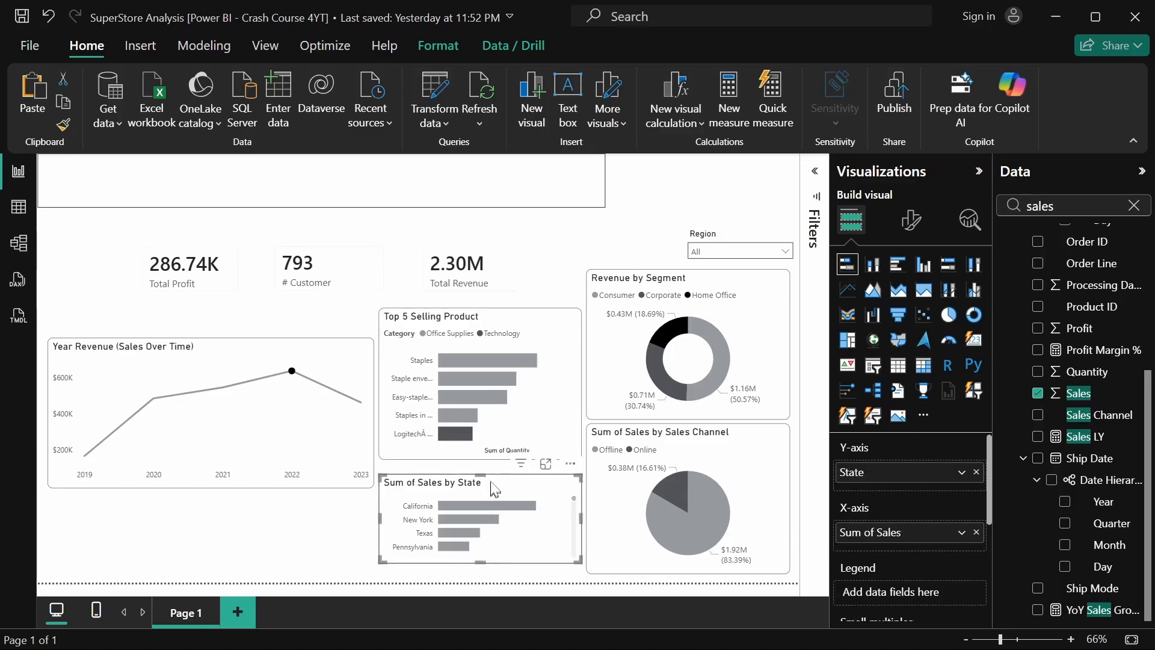
left_click_drag(493, 475, 494, 461)
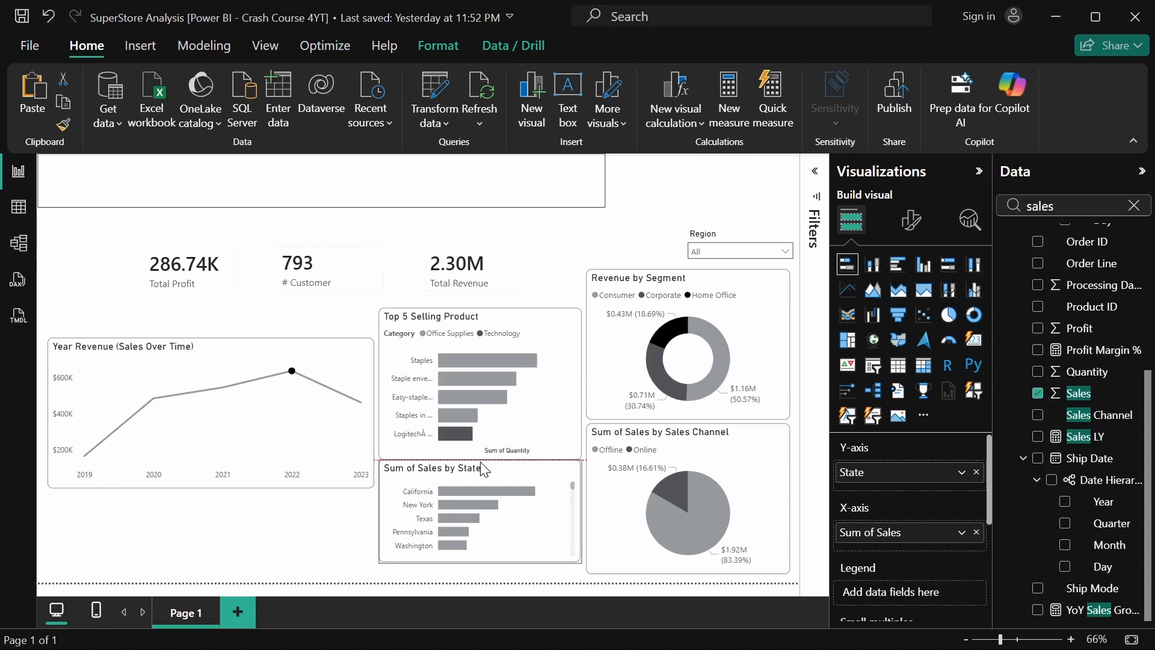
key("Down")
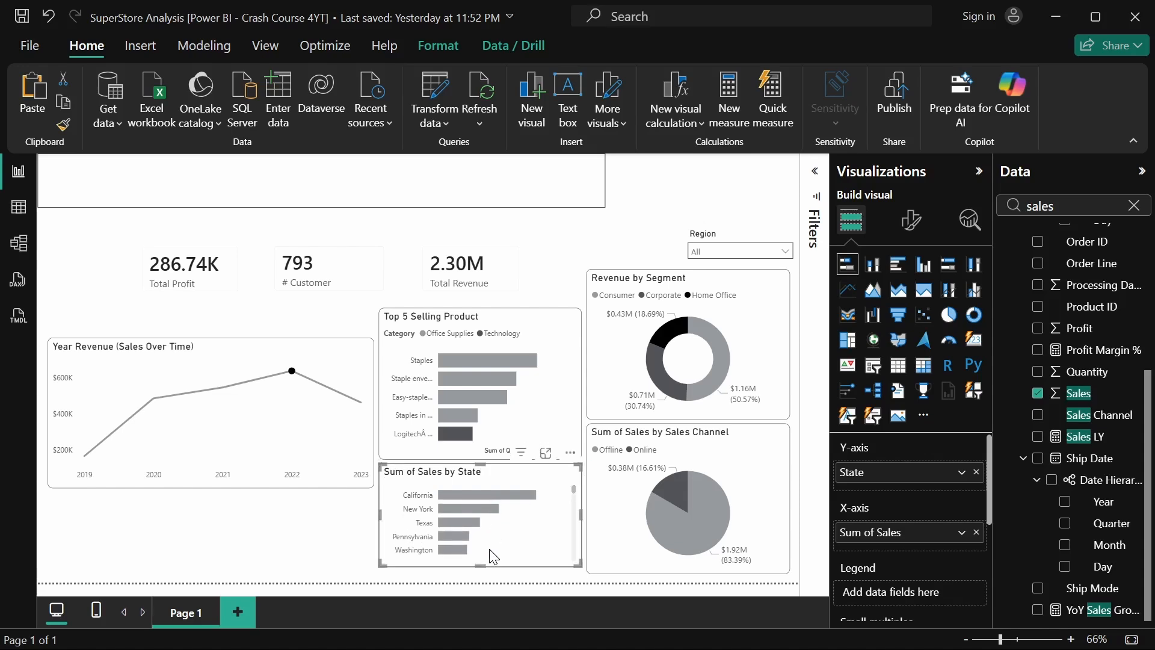
left_click_drag(491, 566, 484, 581)
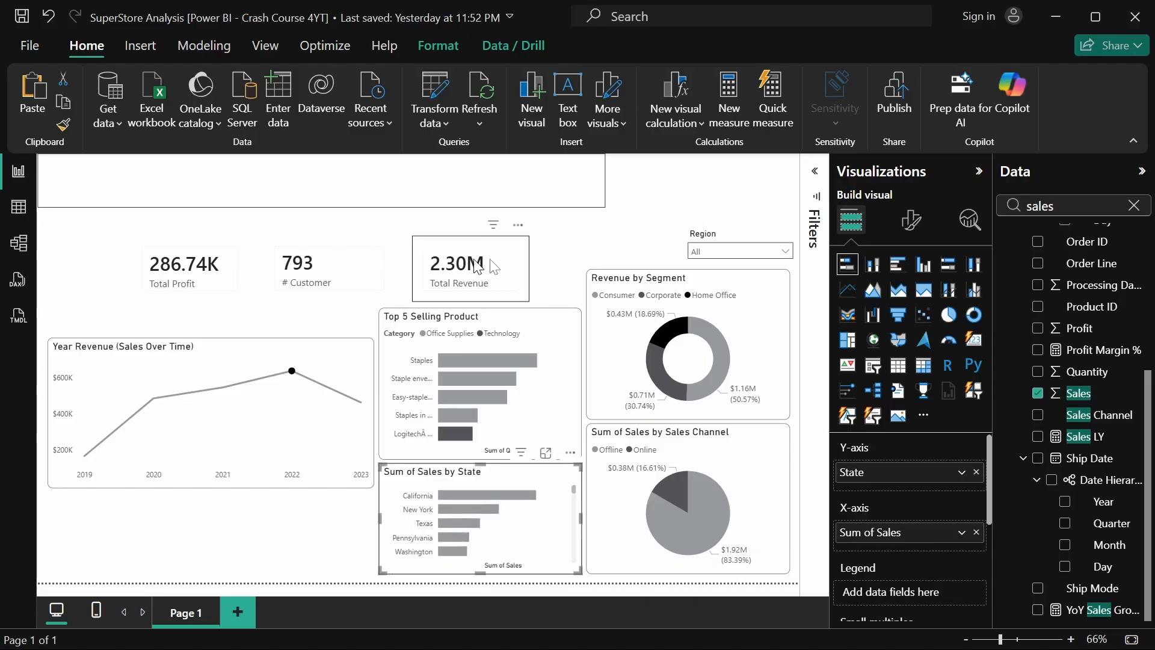
Move the Year Revenue line chart down beside the State chart, level with the bottom of the Sales Channel chart.
left_click(578, 253)
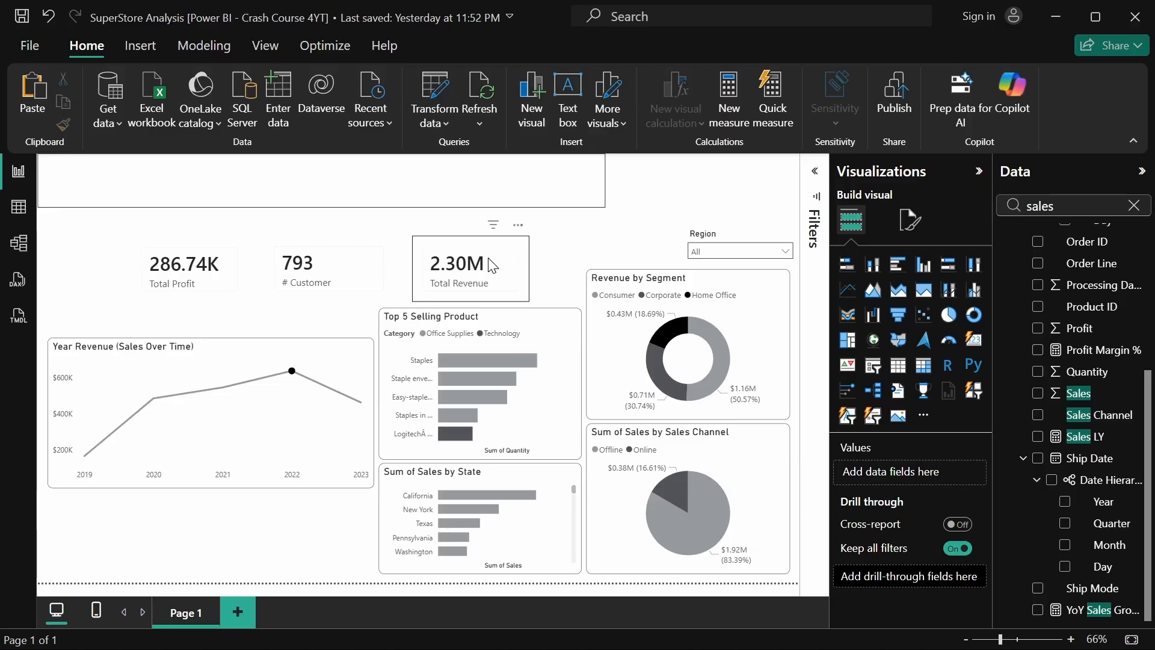
left_click(323, 445)
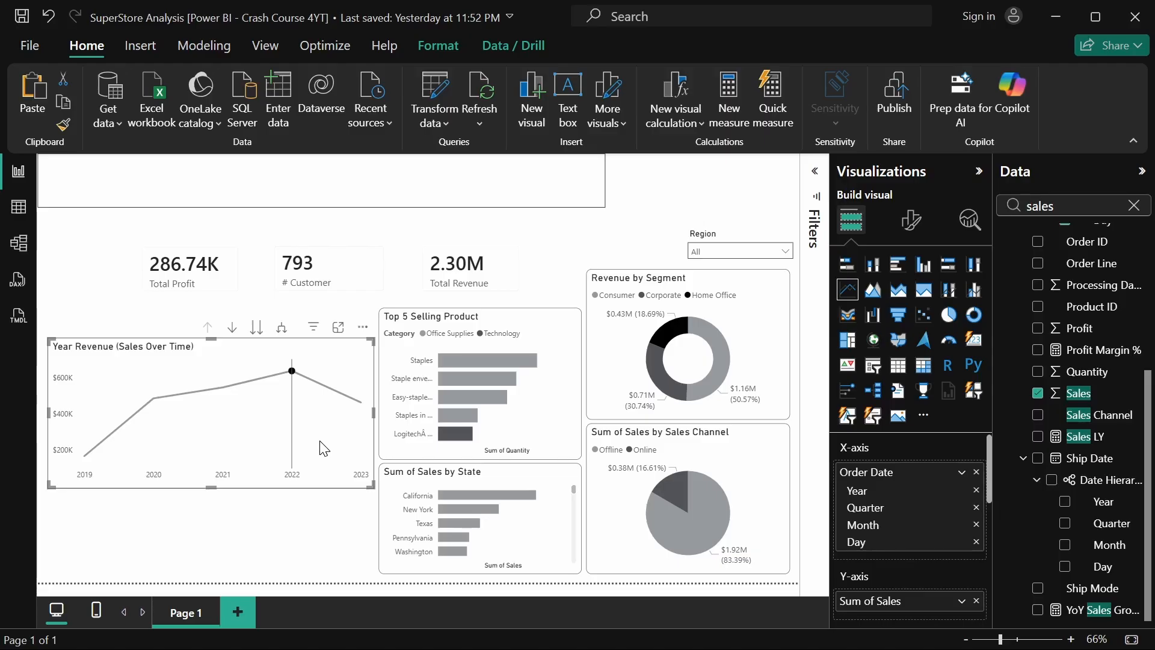
left_click_drag(323, 445, 297, 556)
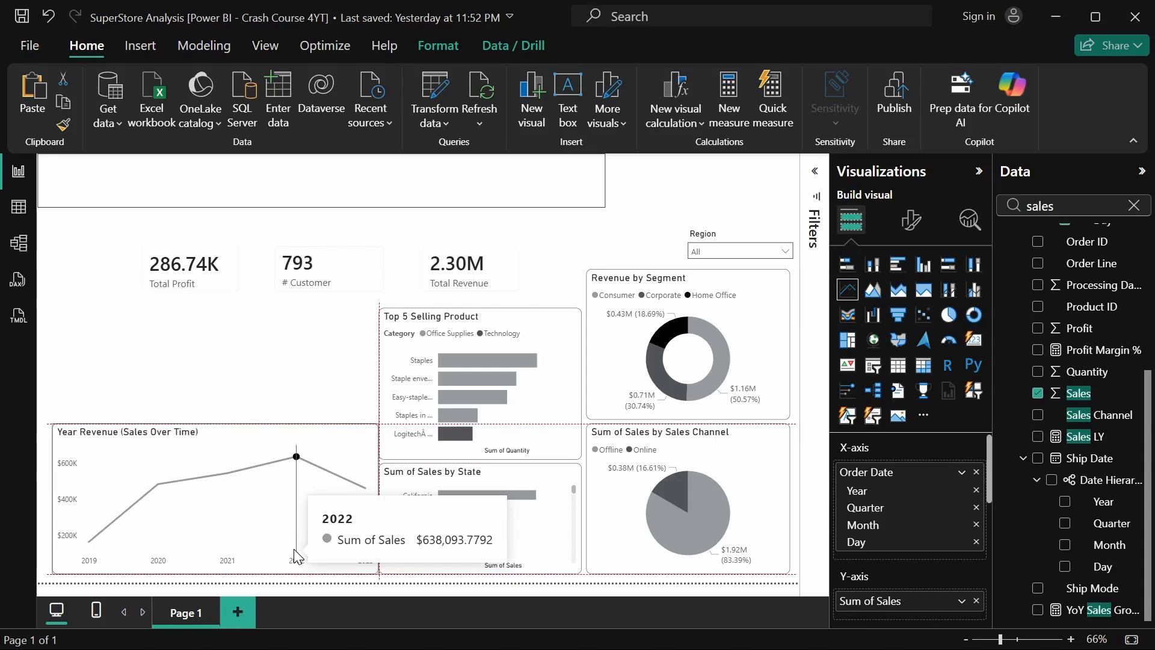
left_click_drag(296, 557, 291, 557)
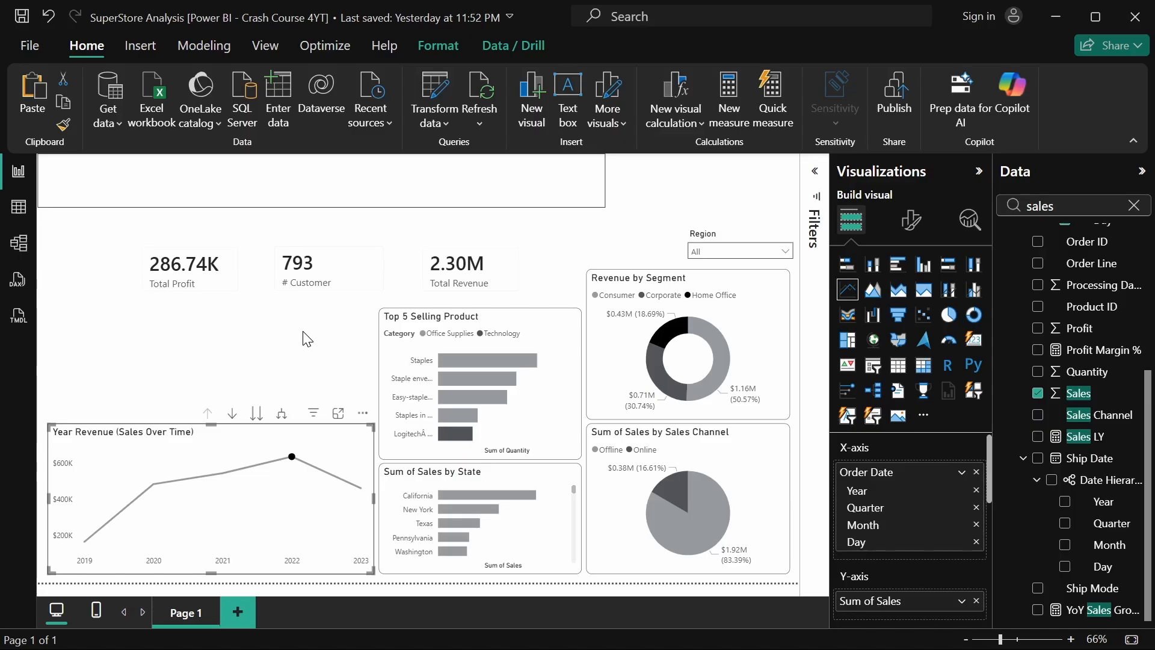
Move the Total Profit and # Customer cards into the empty area above the Year Revenue chart.
left_click_drag(193, 275, 99, 337)
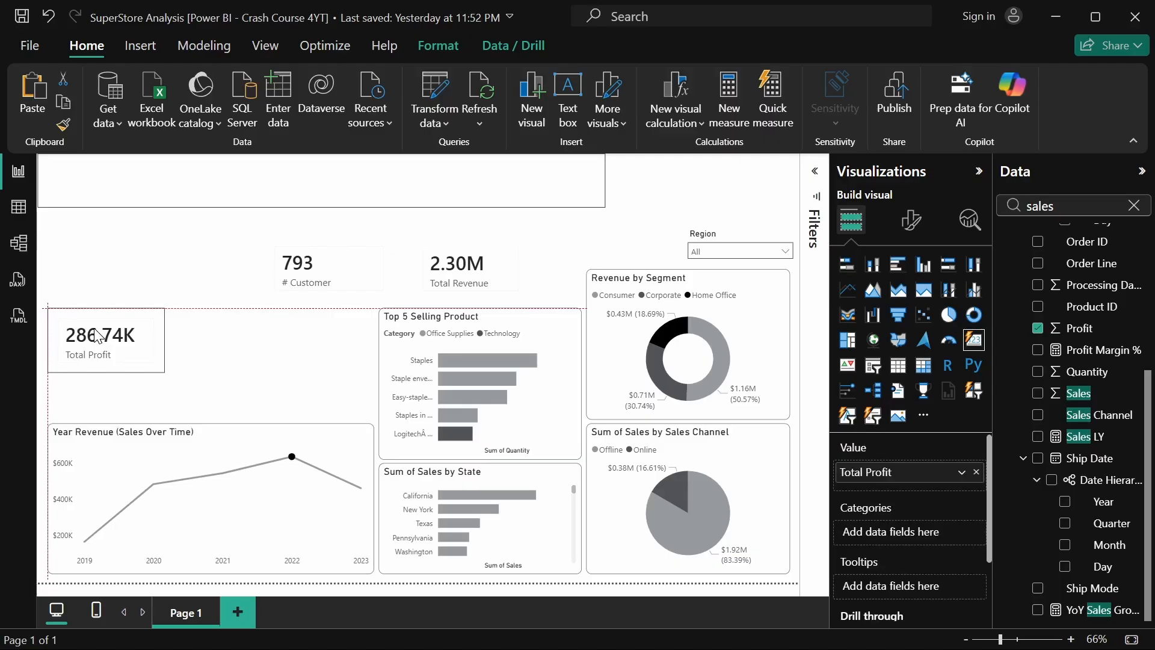
left_click_drag(309, 276, 211, 353)
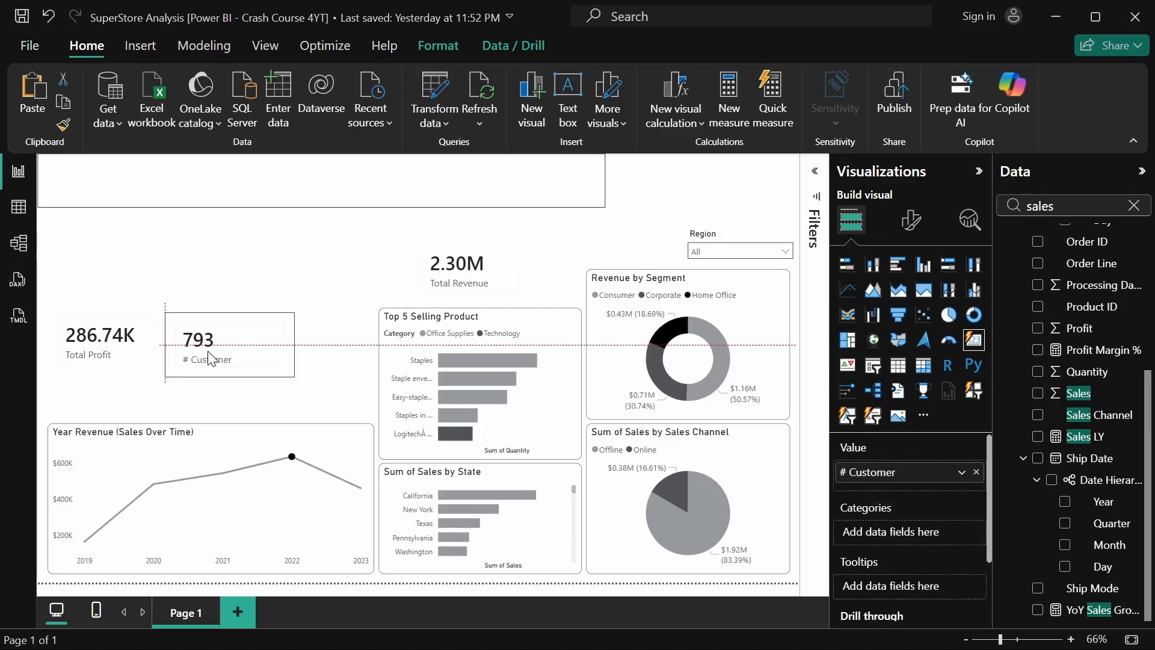
left_click_drag(210, 355, 210, 361)
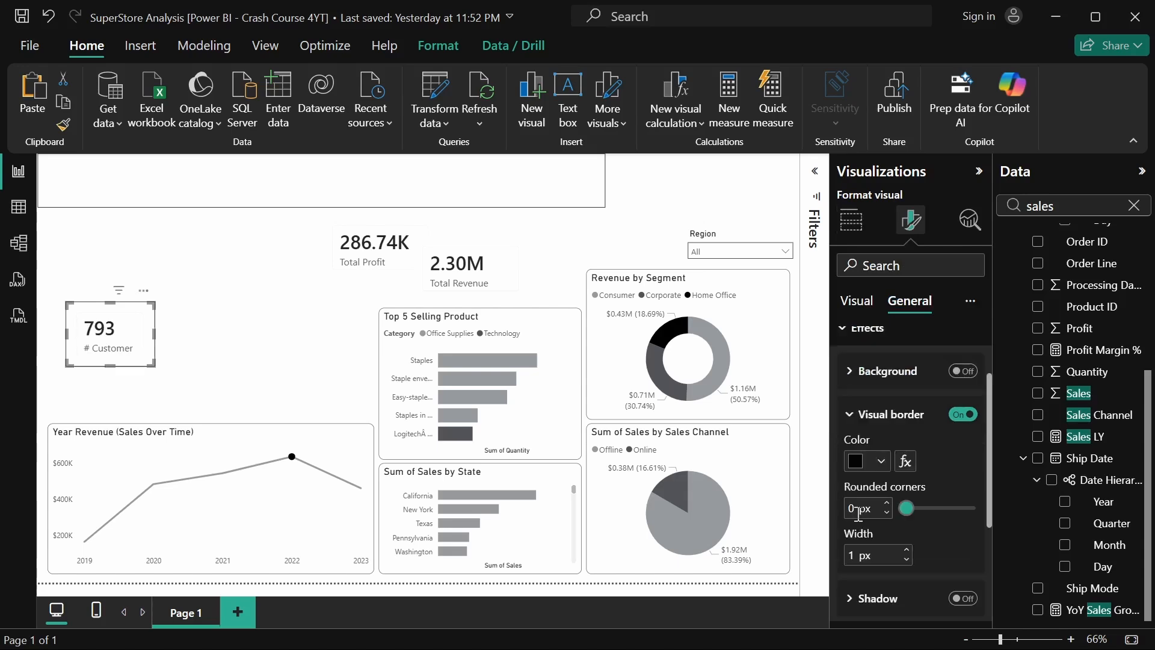
Round the # Customer card's border corners to 9 px and align the card with the Year Revenue chart's left edge.
left_click(870, 511)
type("9")
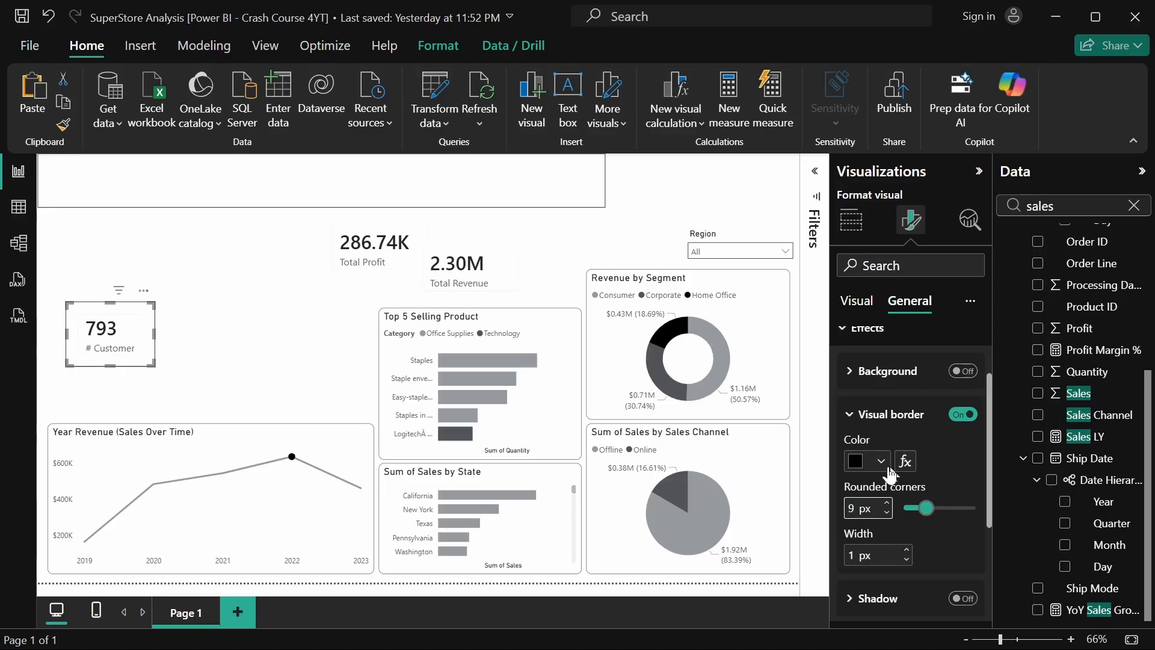
left_click_drag(95, 333, 79, 301)
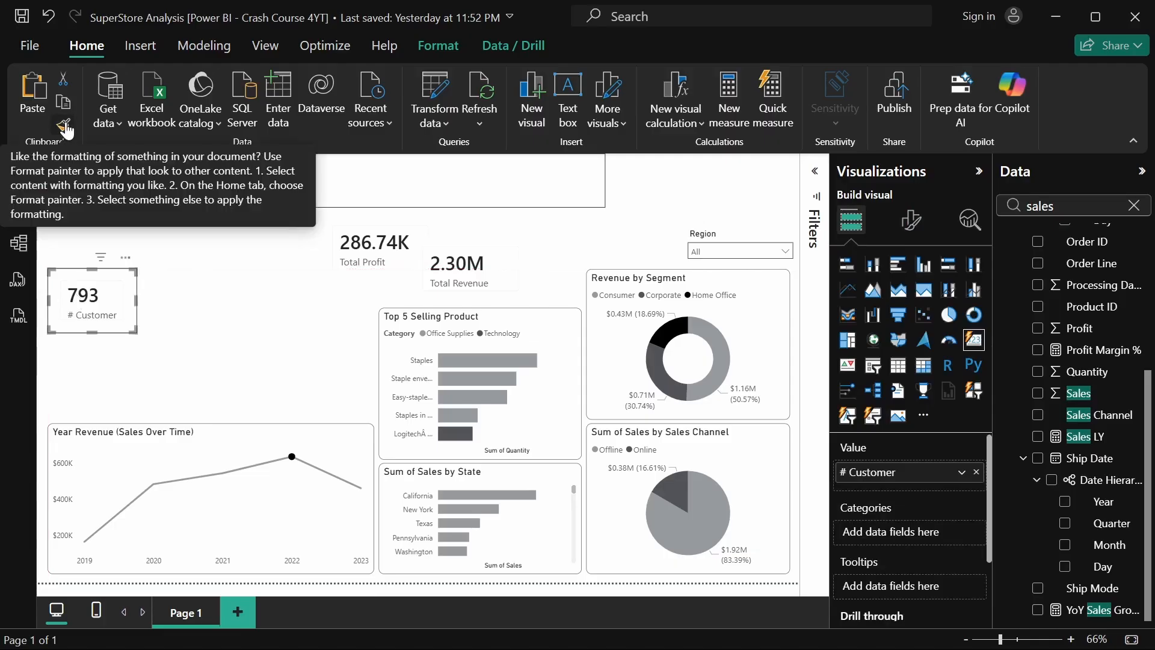
Copy the # Customer card's formatting onto the Total Profit card and set its value format to Currency, $ English (United States).
left_click(378, 244)
left_click(464, 268)
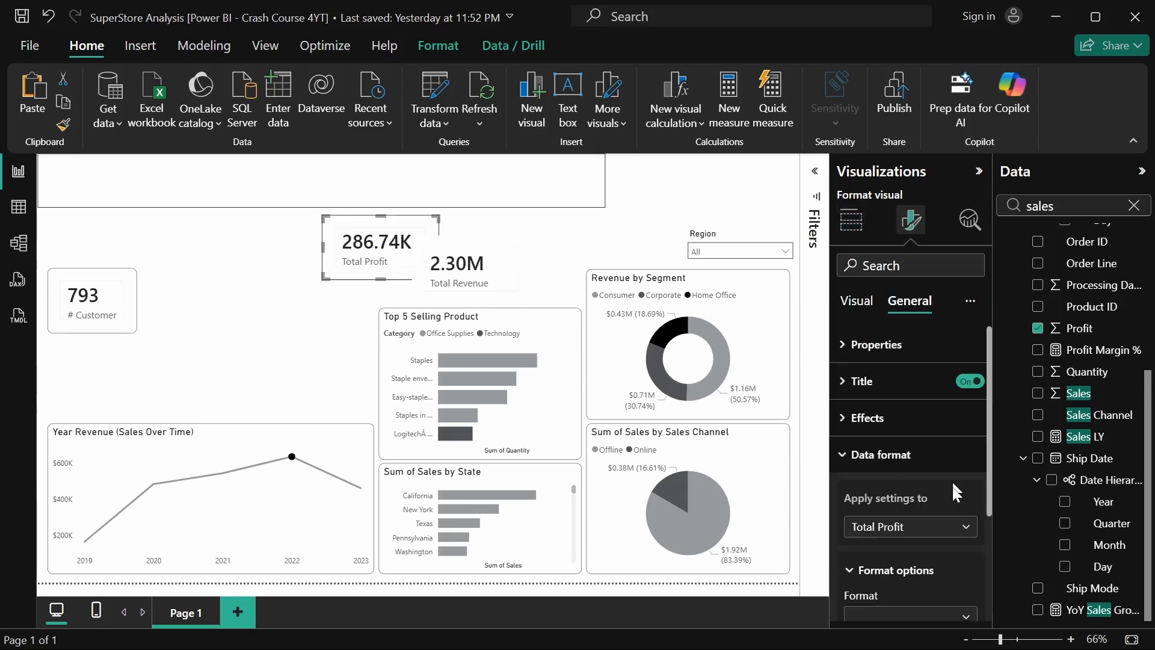
scroll(952, 486, "down", 3)
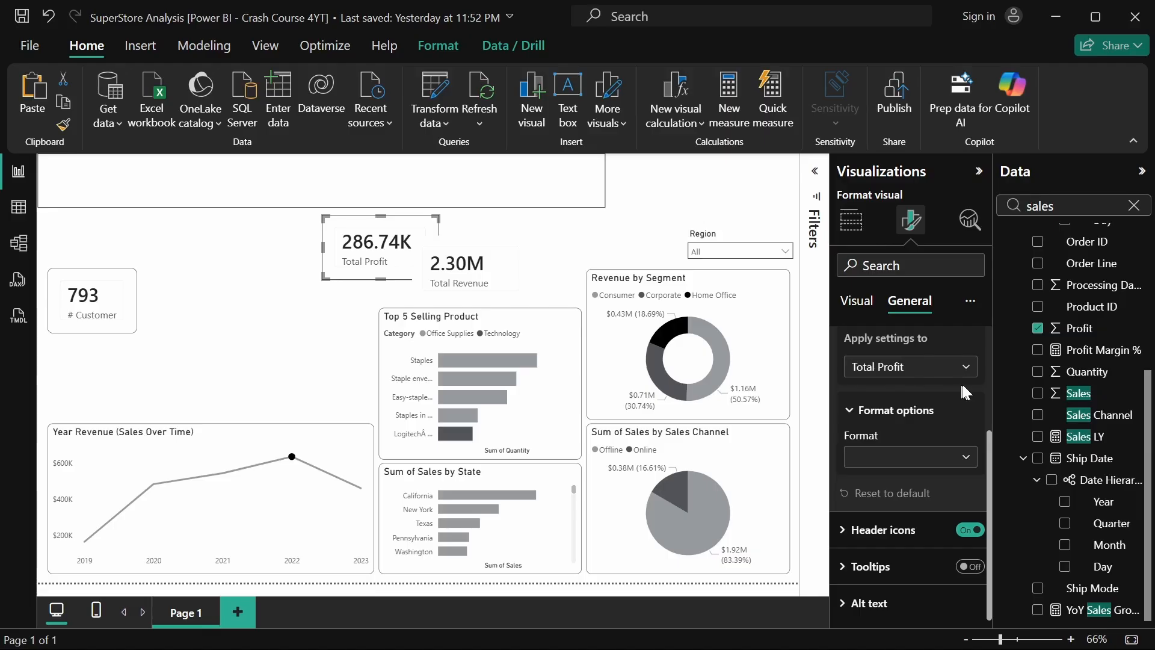
left_click(461, 256)
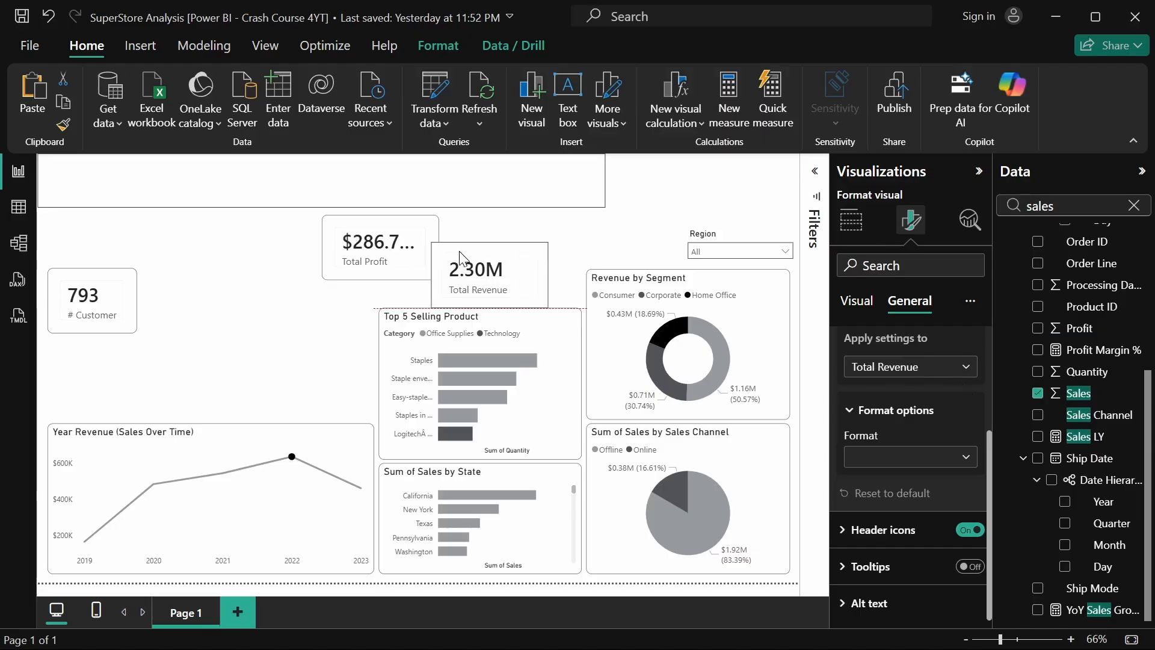
left_click(438, 254)
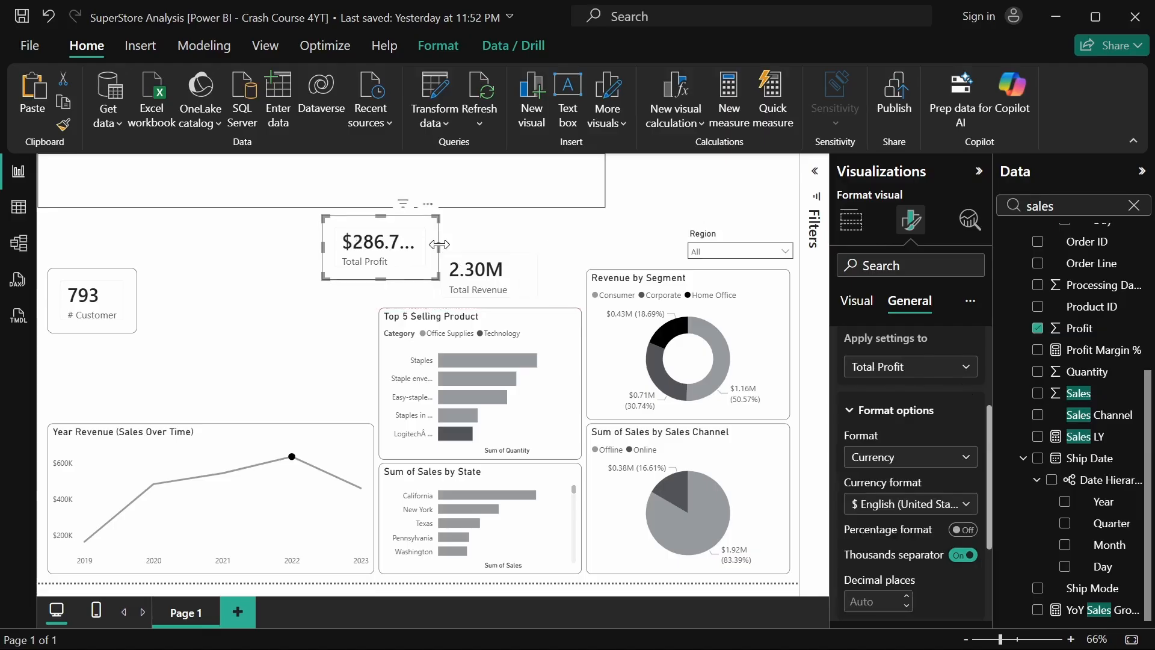
Widen the Total Profit card and set its value to 2 decimal places.
left_click_drag(439, 244, 463, 252)
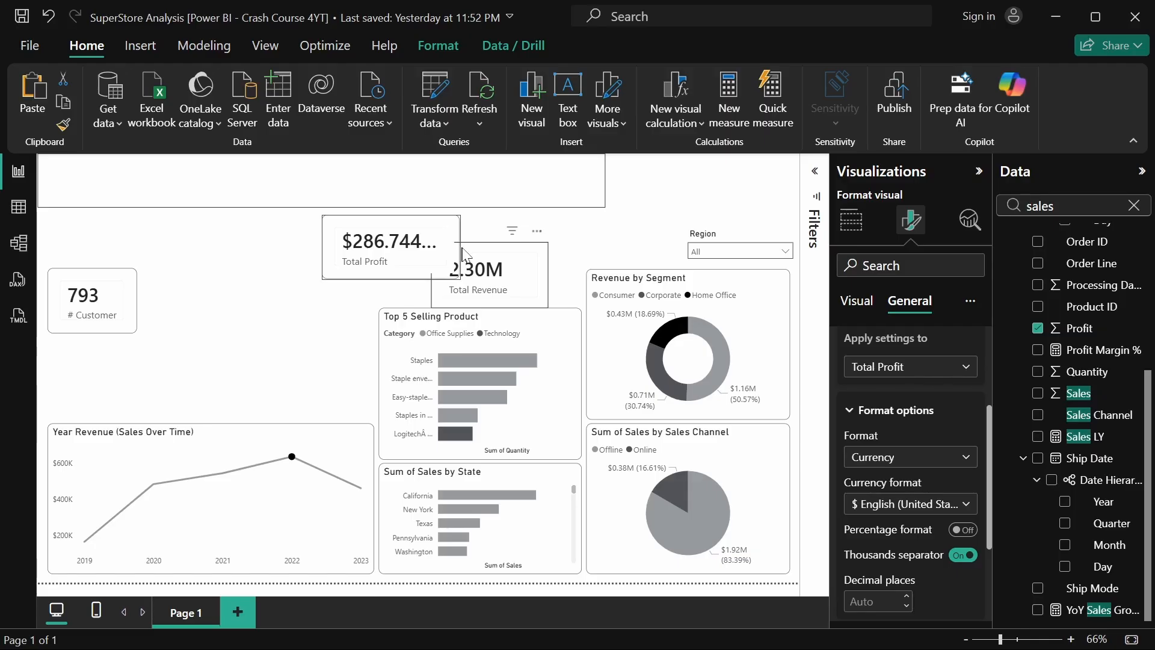
left_click_drag(463, 253, 521, 253)
scroll(864, 505, "down", 2)
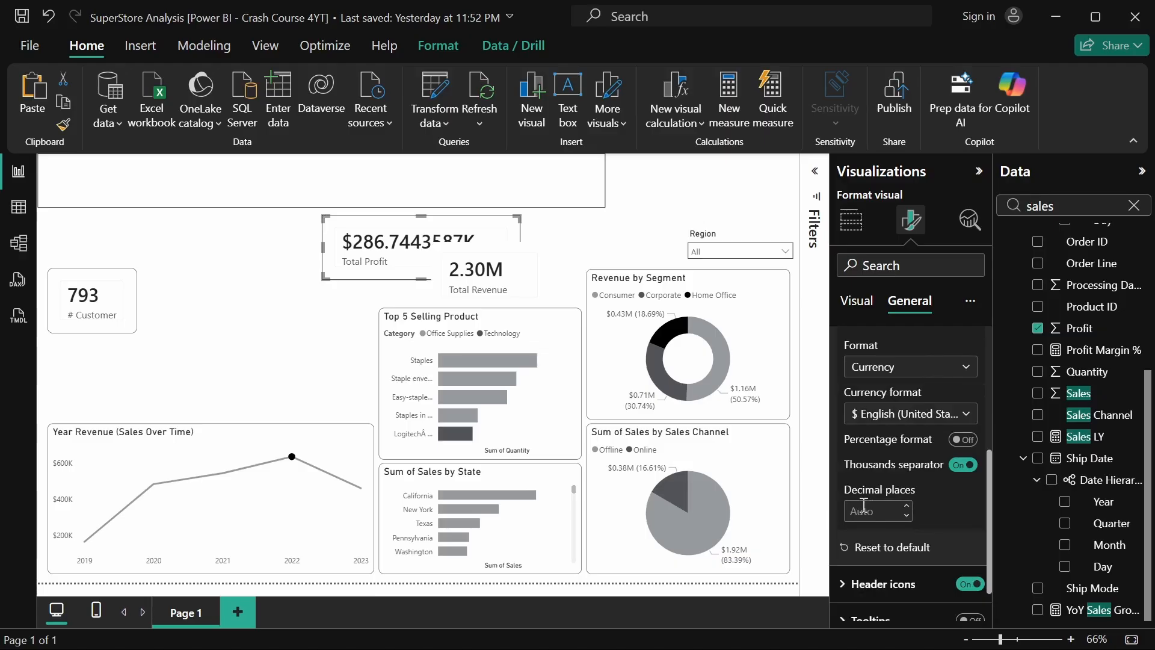
left_click(866, 510)
type("2")
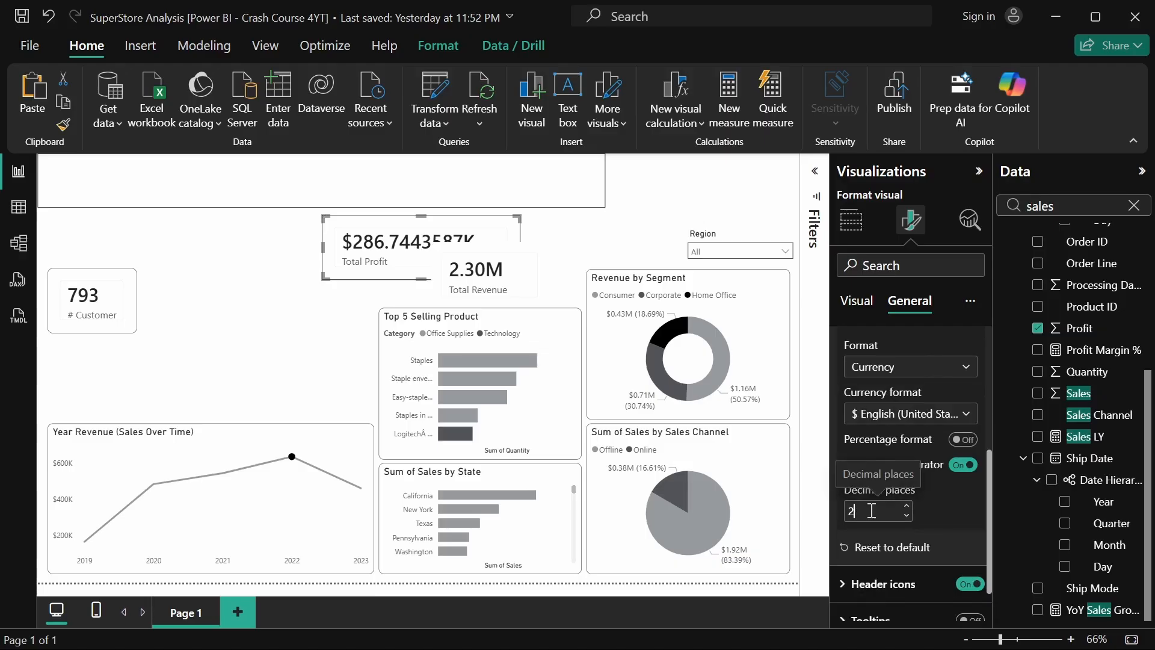
key("Return")
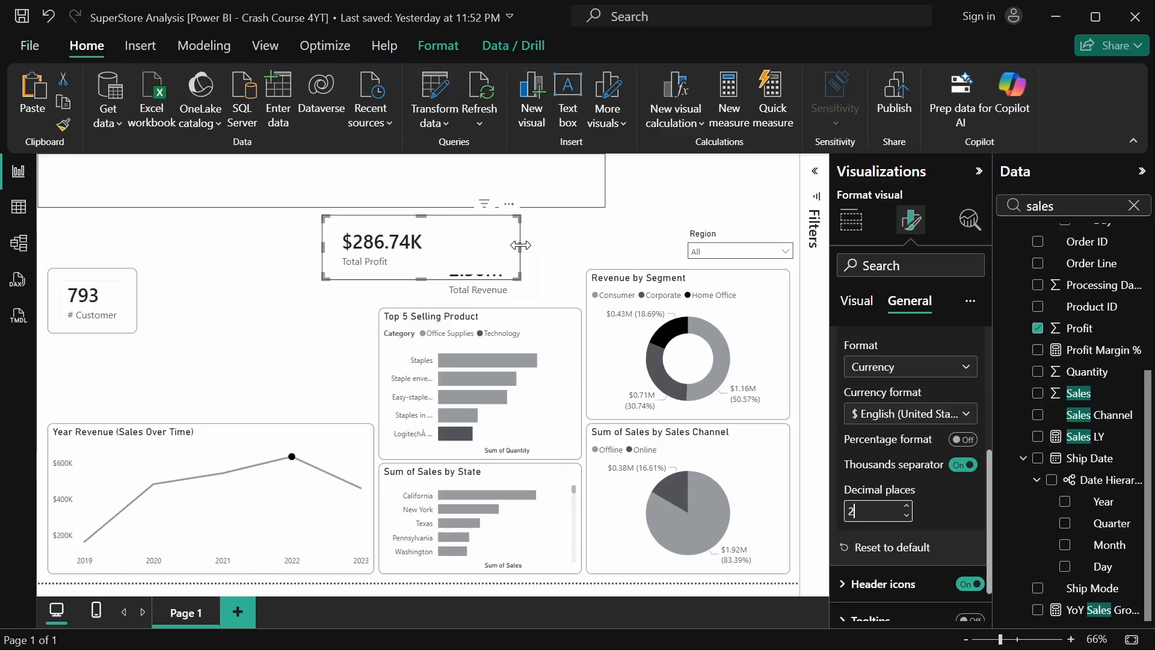
Return the Total Profit card to its narrower width and format its value as Currency General with 2 decimal places.
left_click(338, 288)
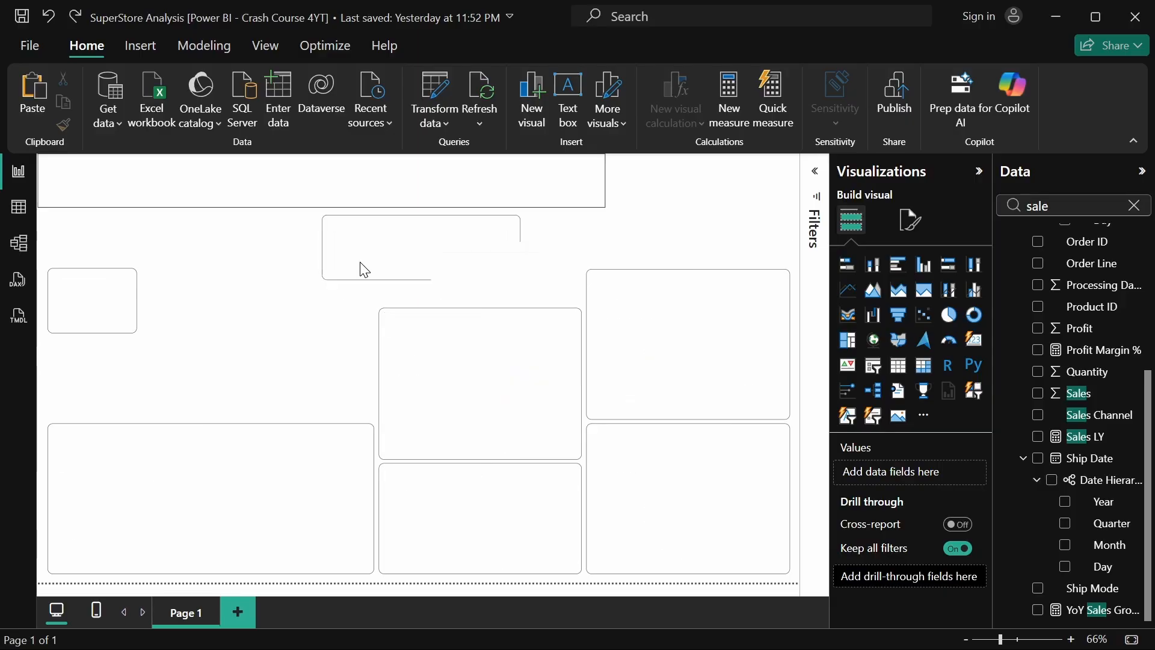
left_click(362, 274)
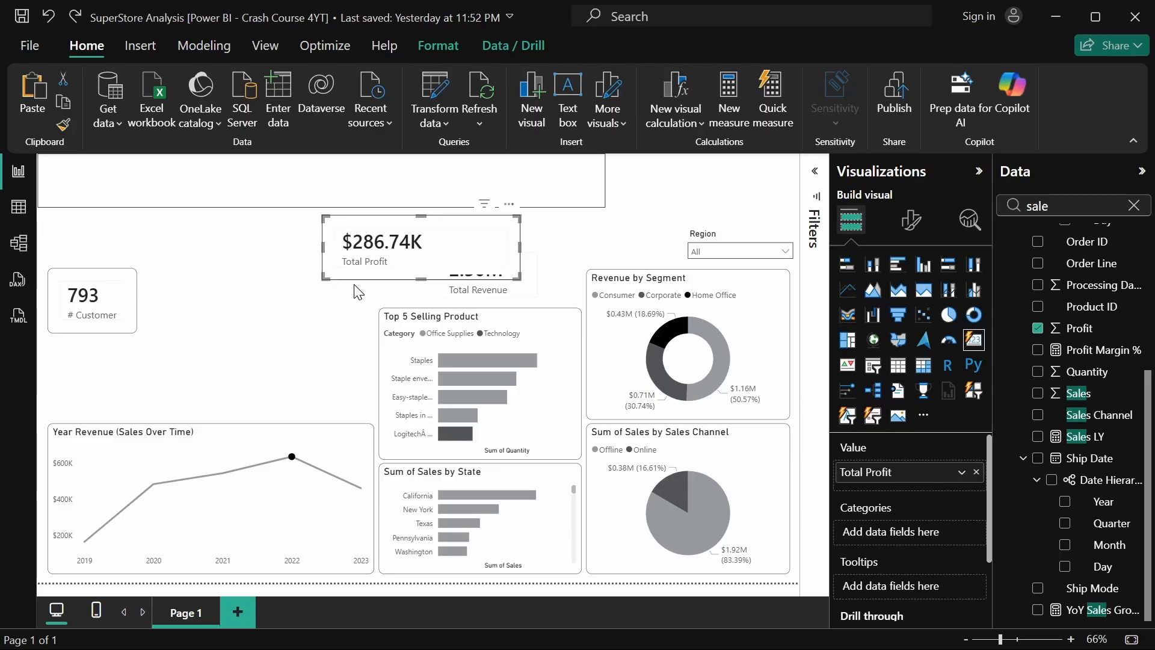
left_click(912, 220)
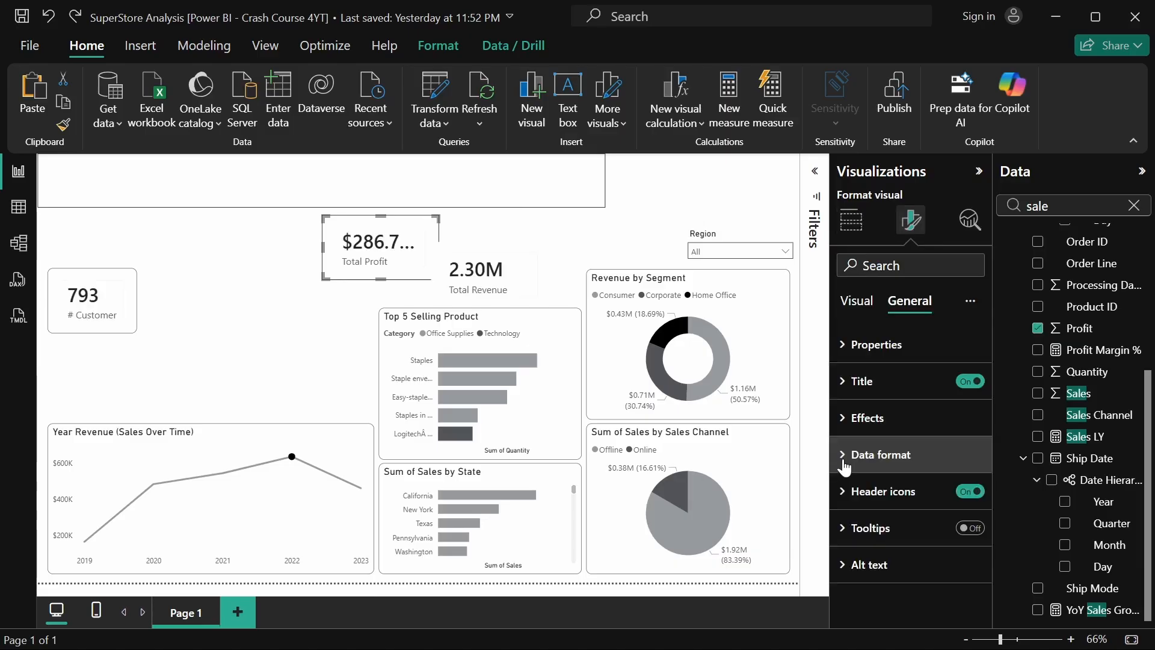
left_click(845, 465)
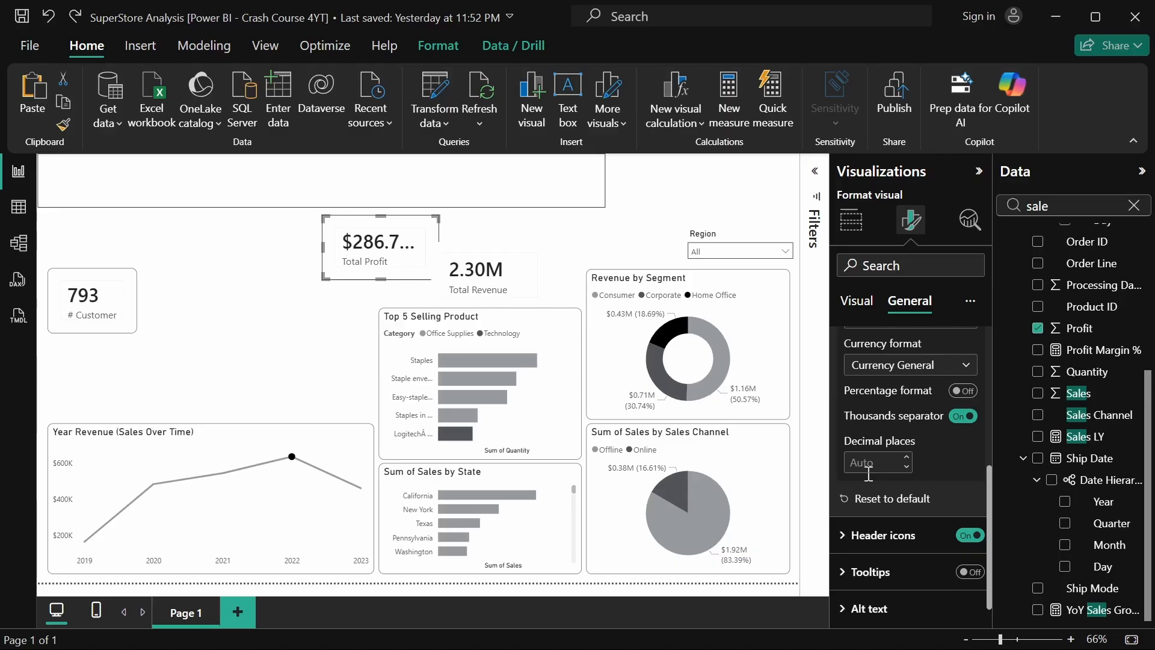
left_click(868, 469)
type("2")
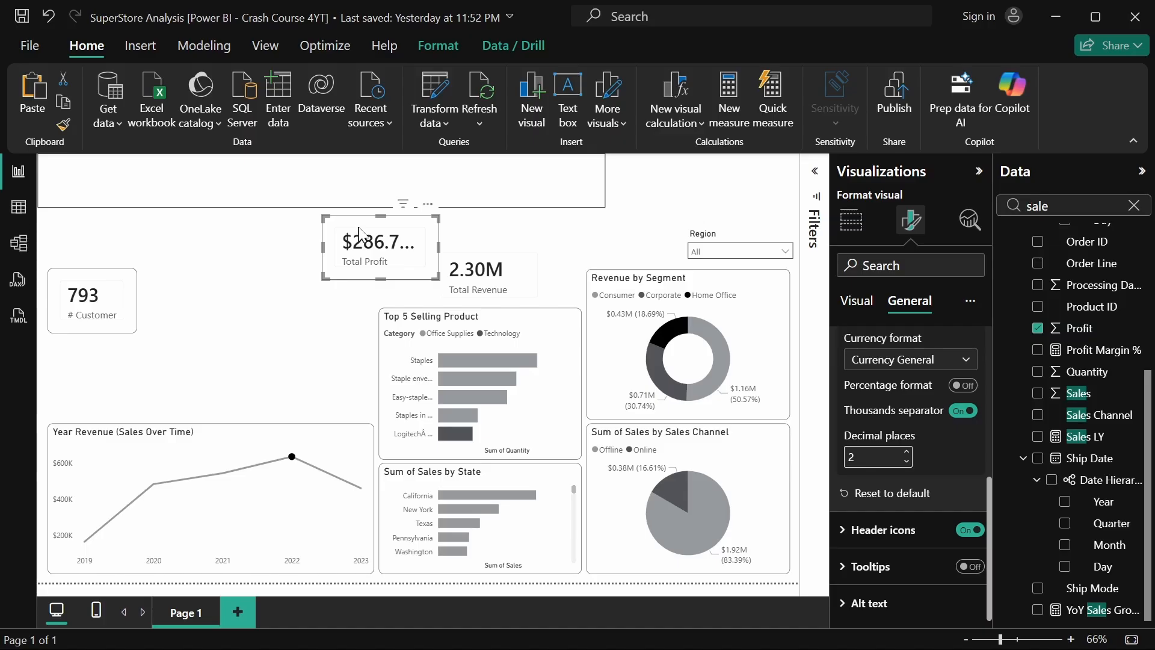
key("ctrl+z")
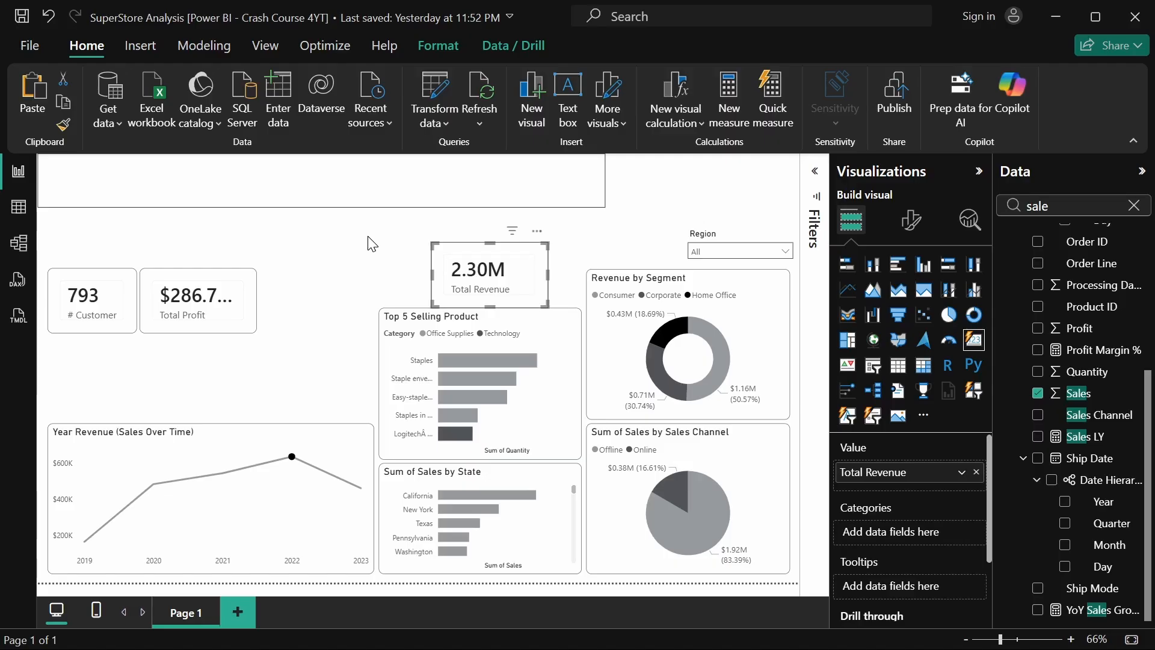
Place the Total Revenue card in the KPI row and shift the Year Revenue chart, # Customer and Total Profit cards slightly left.
left_click_drag(493, 269, 325, 294)
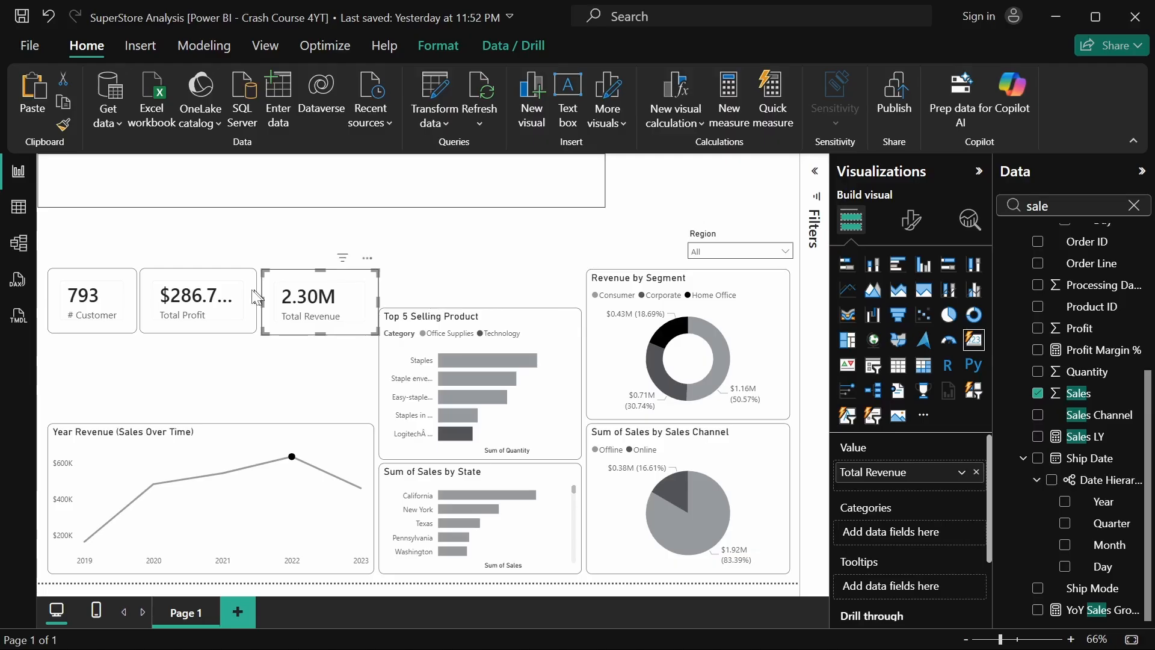
left_click(152, 420)
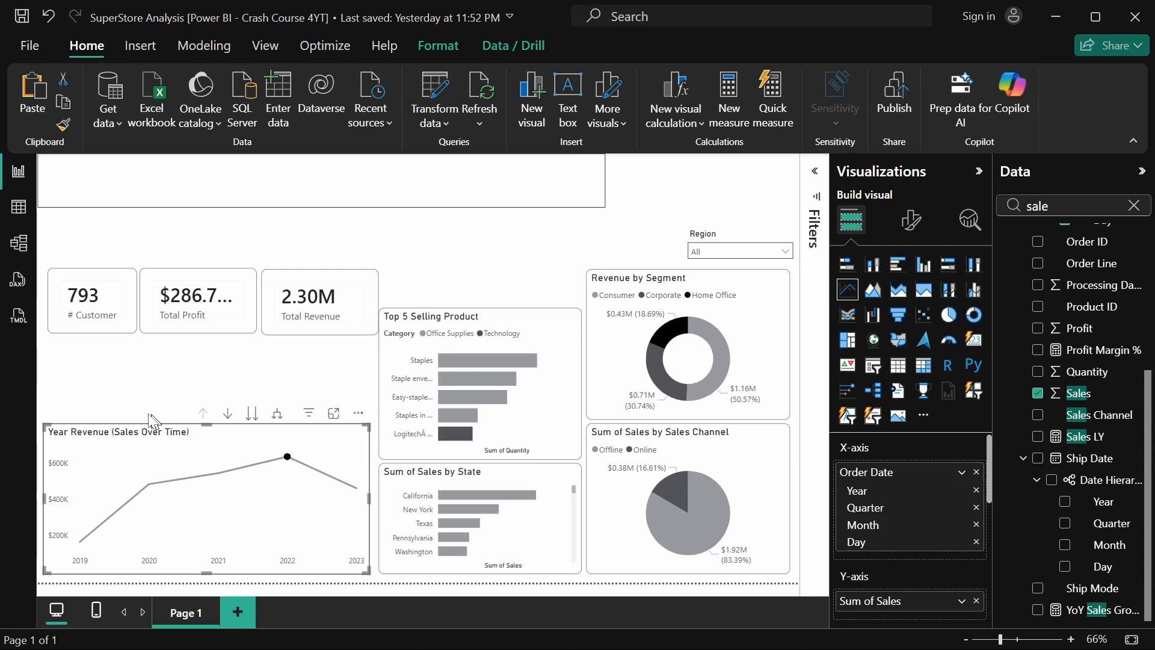
left_click(193, 319)
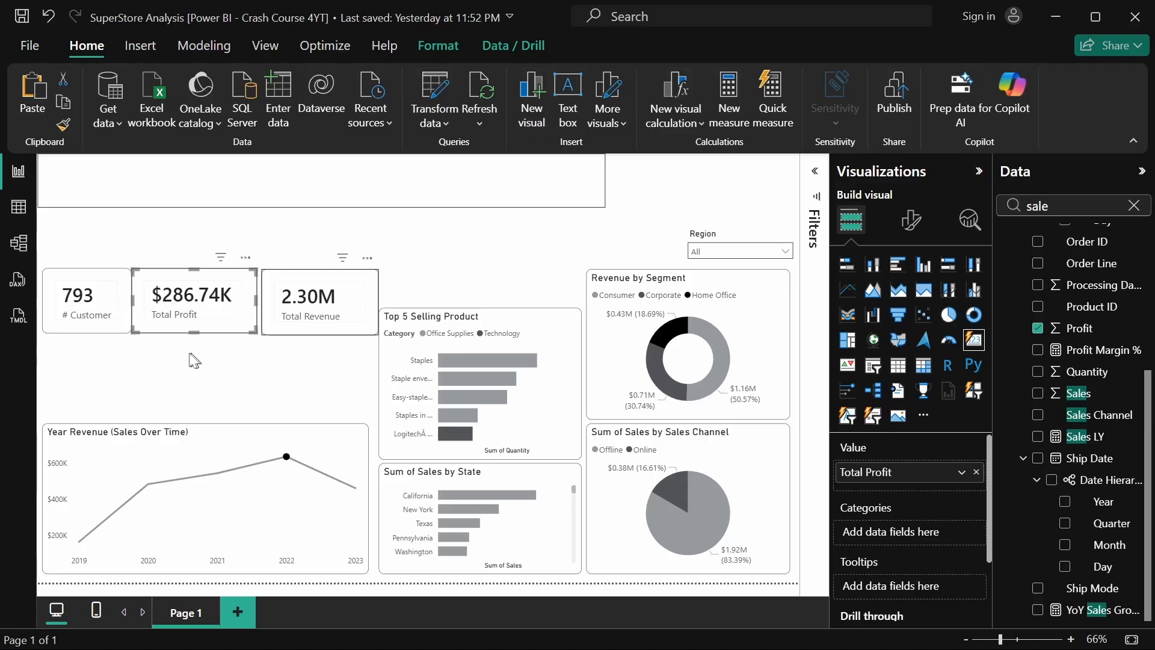
Swap the Total Revenue and Total Profit cards so Total Revenue sits directly beside # Customer, with even gaps across the row.
left_click_drag(340, 283, 211, 282)
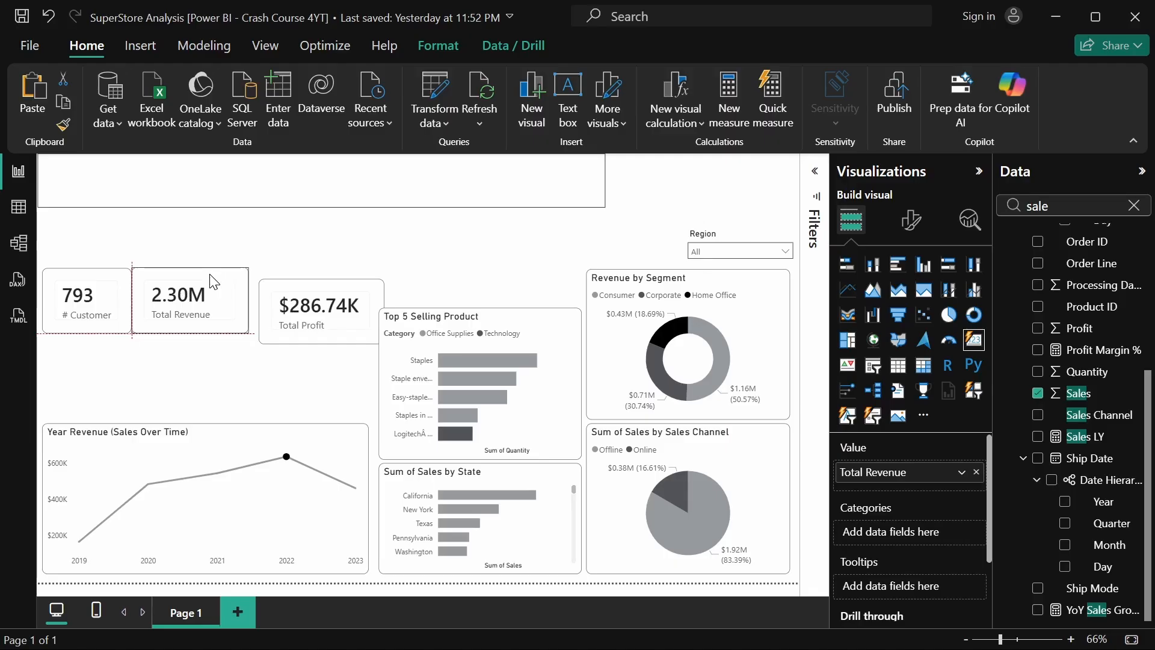
left_click_drag(210, 281, 217, 282)
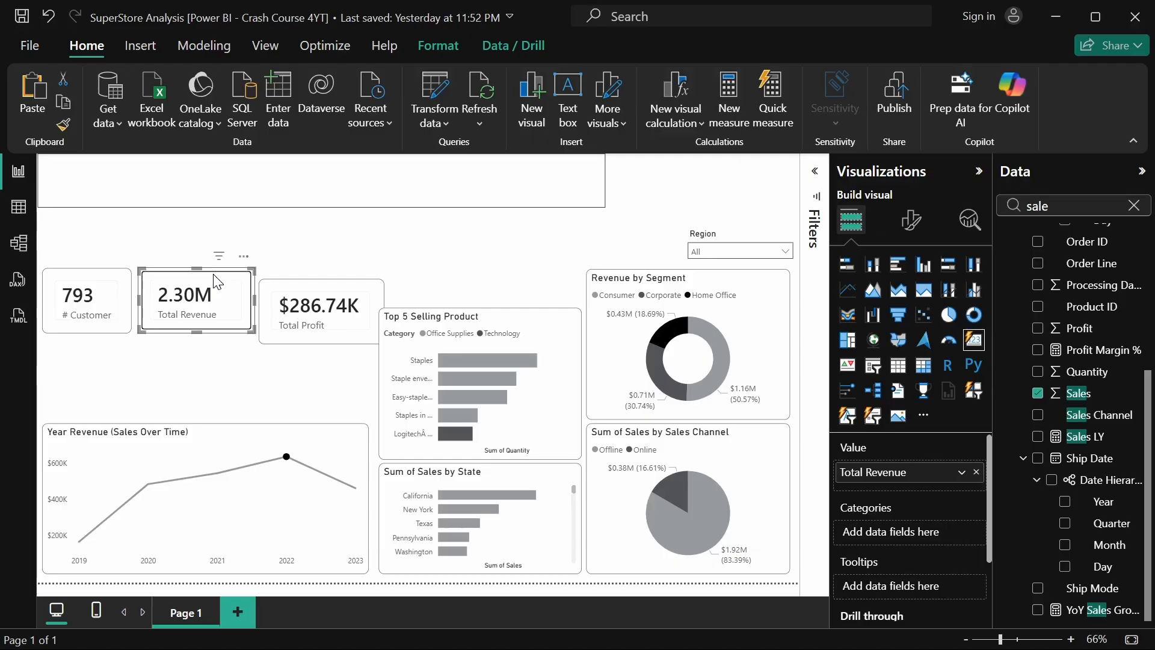
key("ctrl+z")
key("ctrl+z")
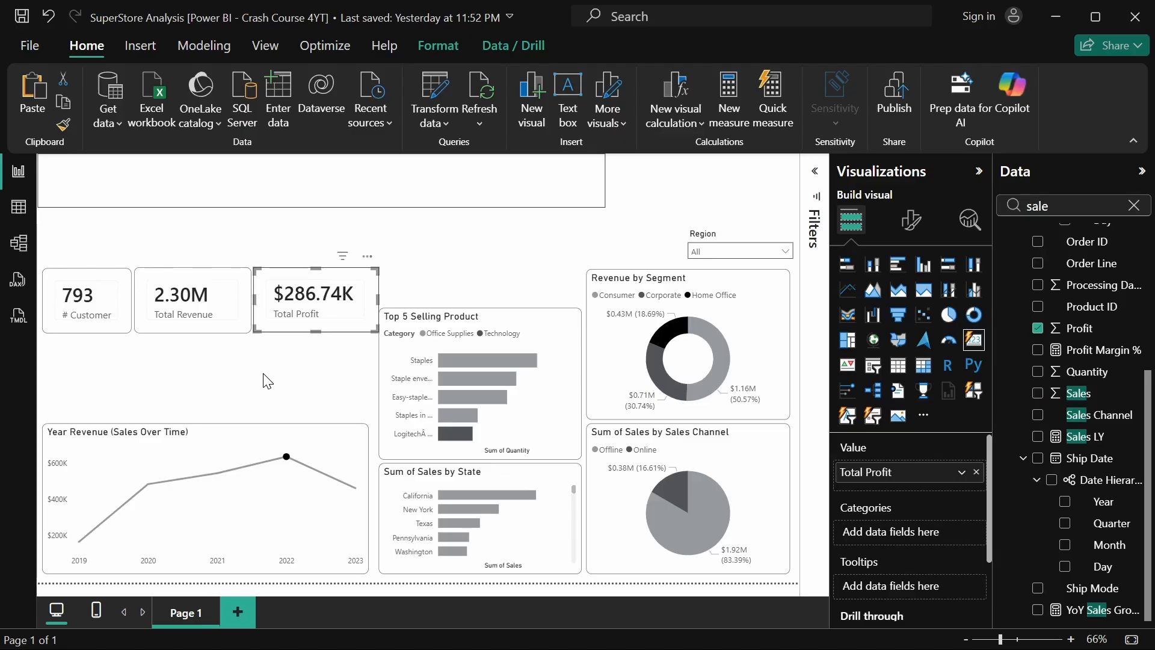
Narrow the Segment and Sales Channel charts, then align the Top 5 Selling Product and Sum of Sales by State charts beside them.
left_click_drag(587, 345, 593, 344)
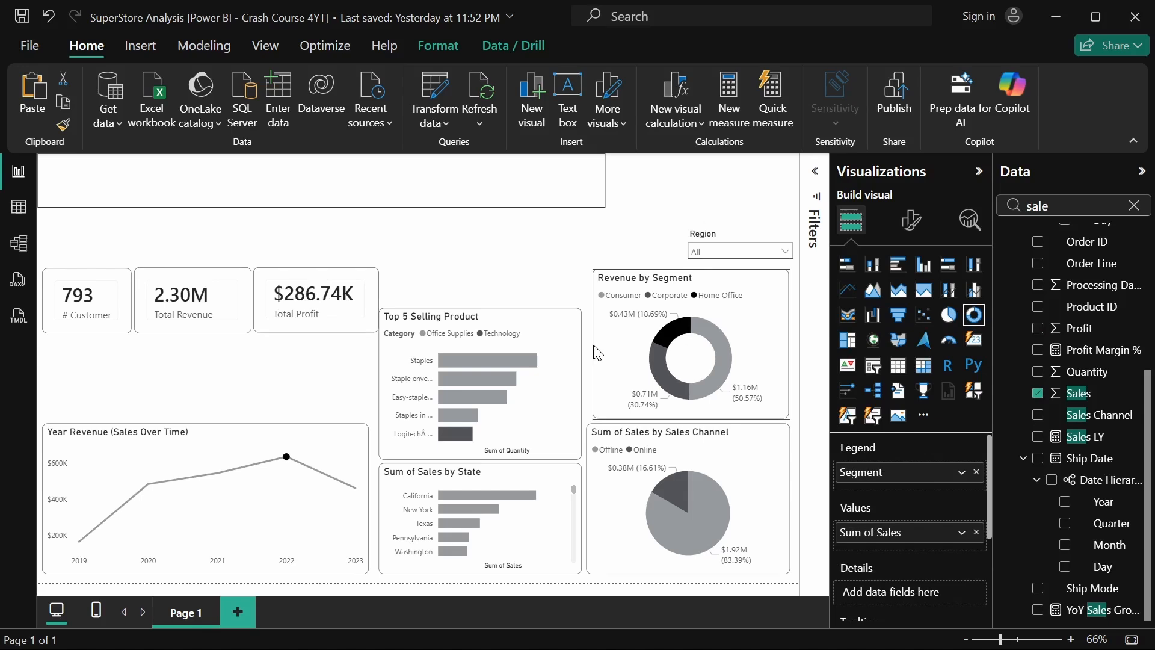
left_click_drag(588, 430, 594, 430)
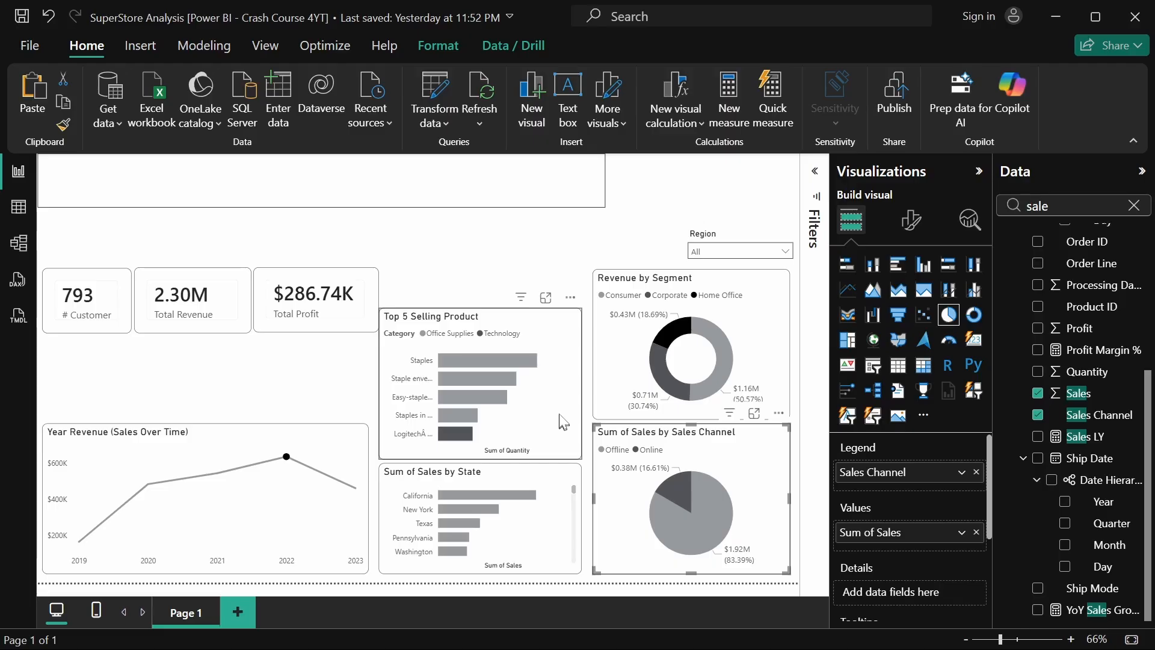
key("ctrl+z")
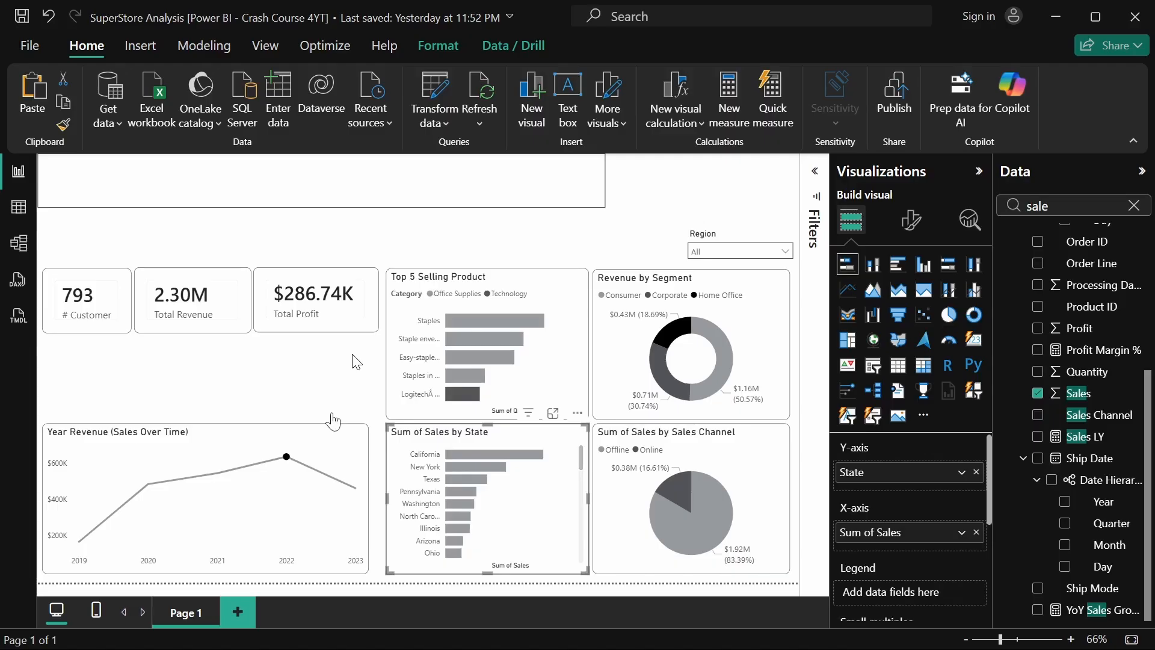
left_click(355, 361)
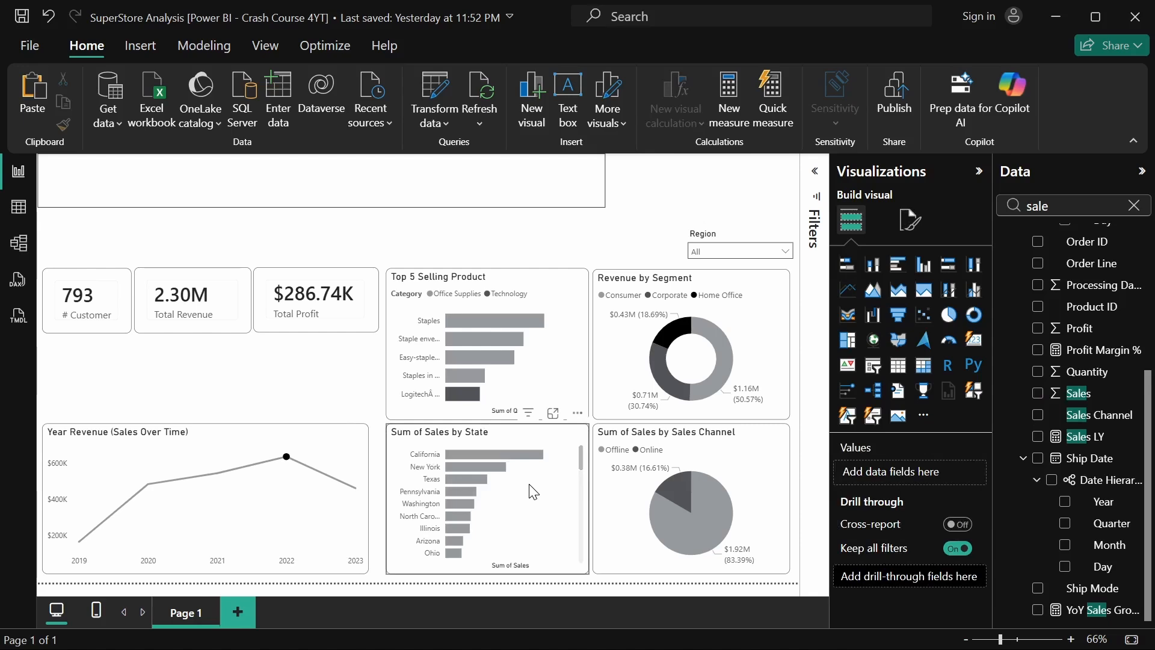
Change the Sum of Sales by State chart's title to "Top 5 States by Revenue".
left_click(531, 491)
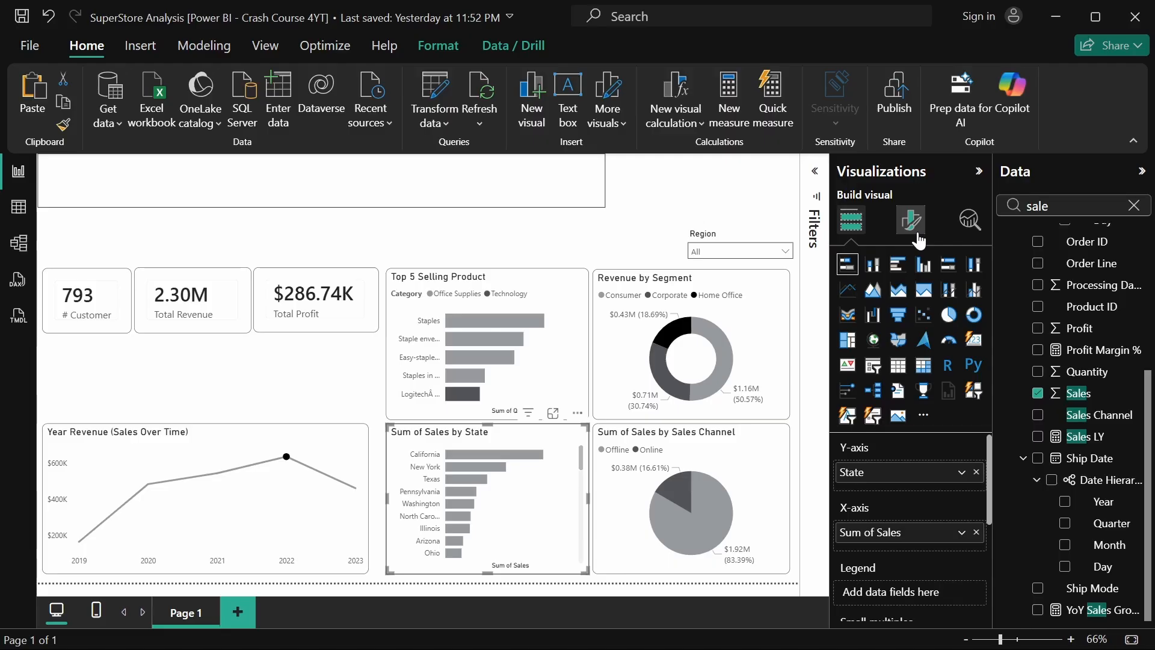
left_click(911, 223)
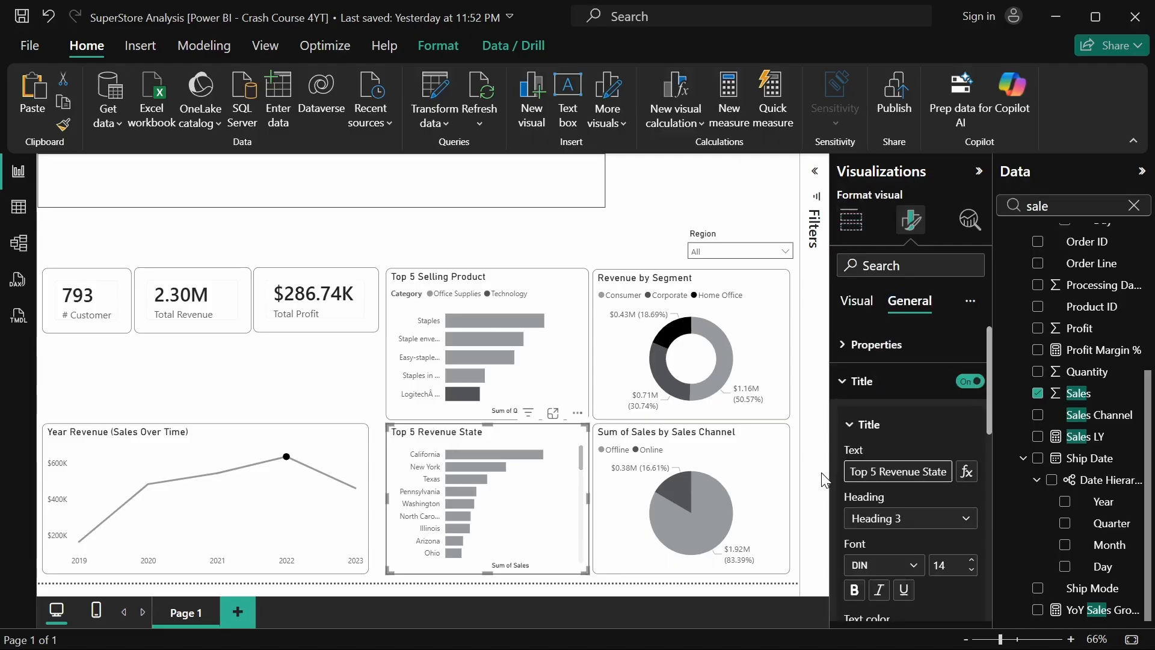
type("States by")
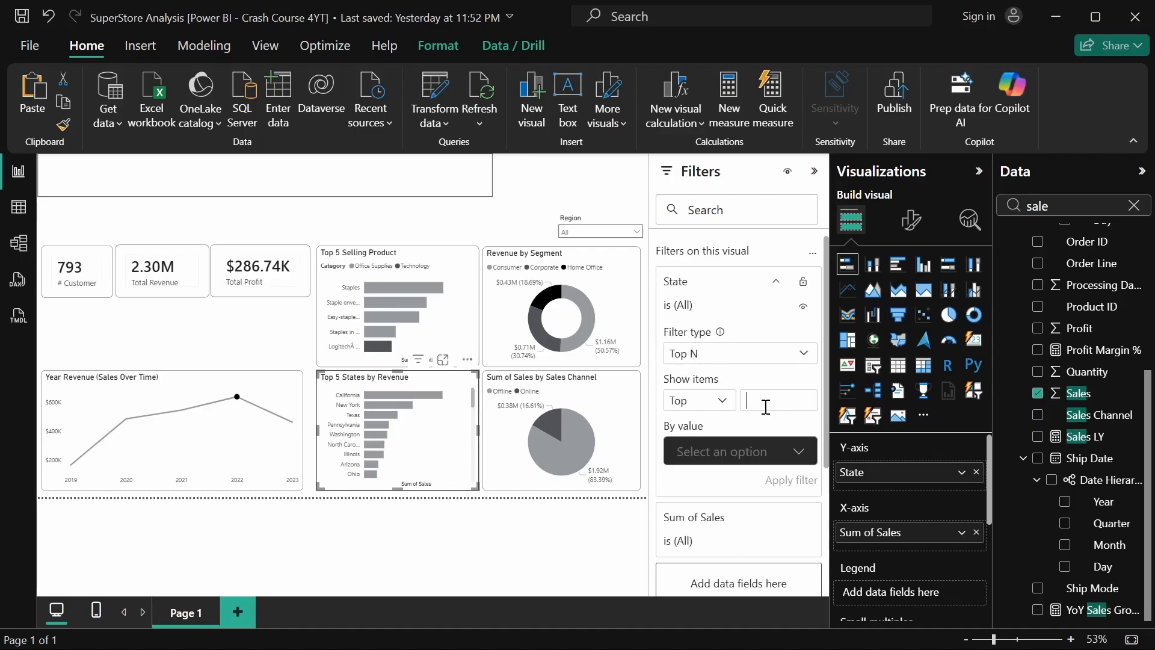
Filter the Top 5 States by Revenue chart to the top 5 states by Sum of Sales.
type("5")
left_click(798, 451)
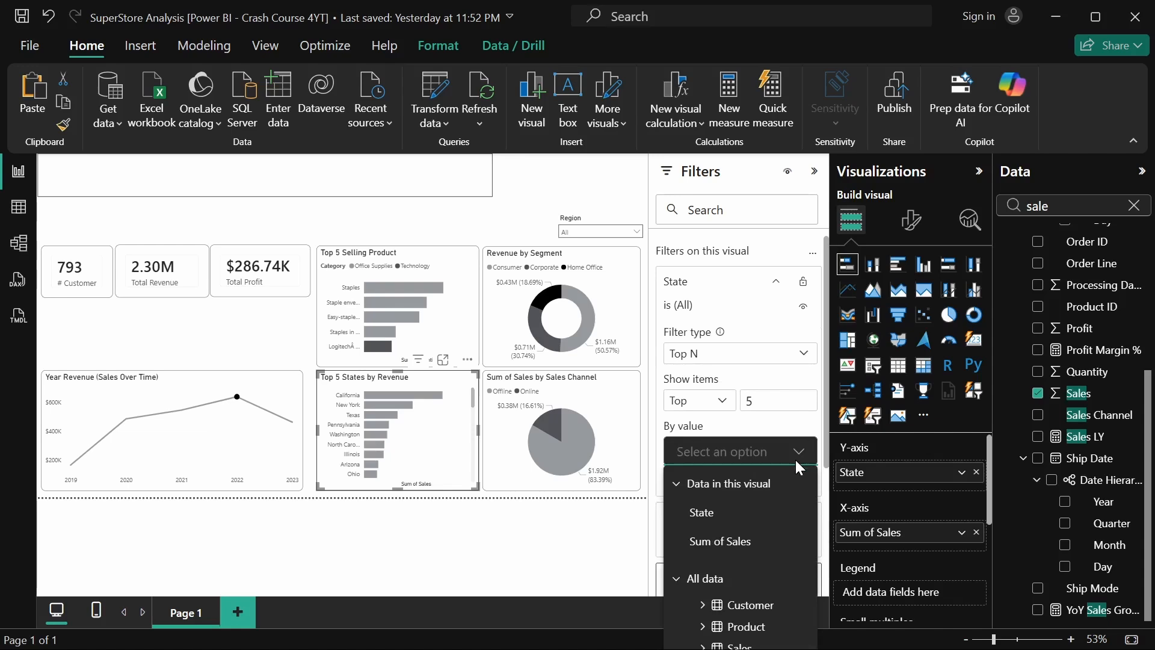
type("sale")
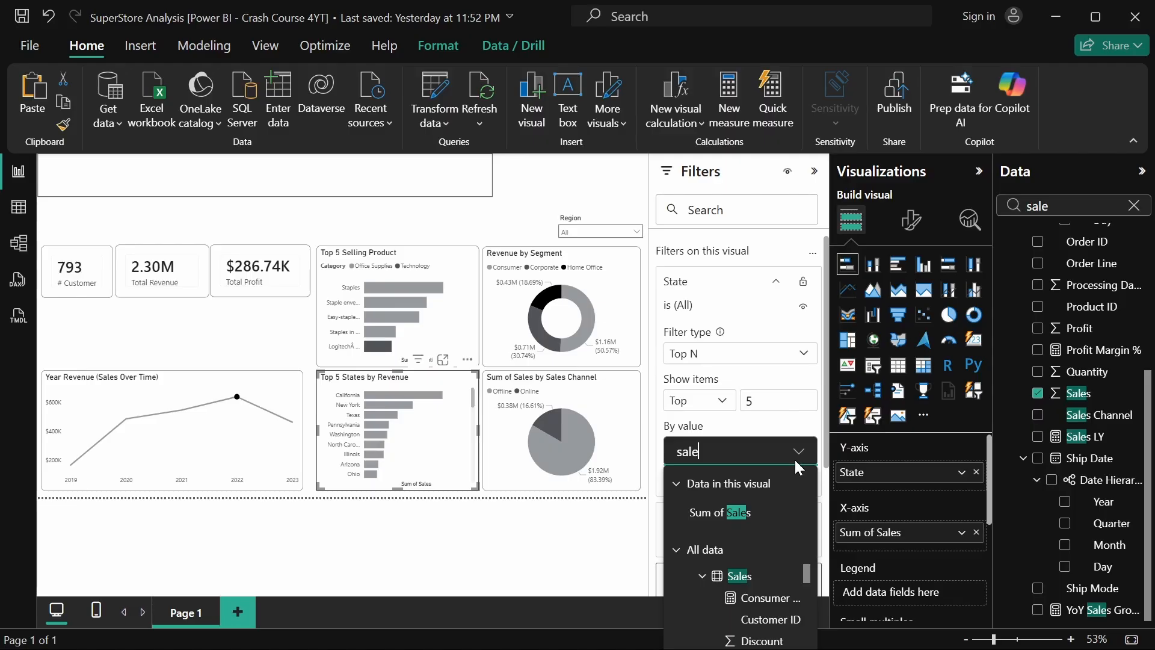
left_click(720, 512)
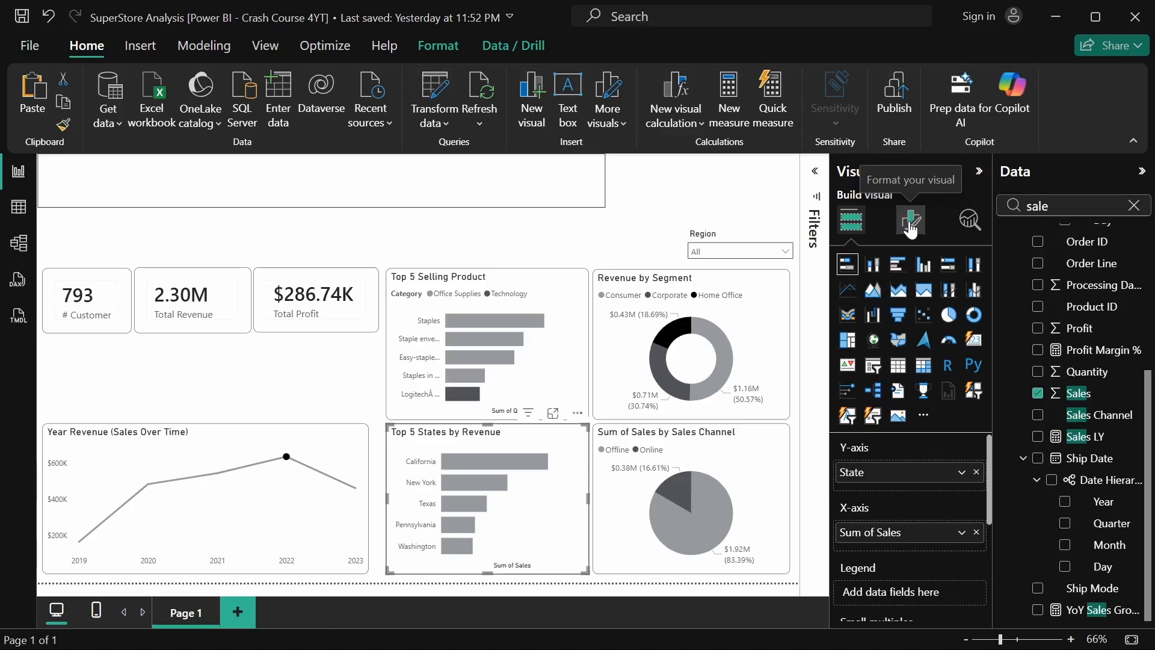
Enlarge the Year Revenue chart to fill the space below the KPI cards and match the card row's width.
key("ctrl+z")
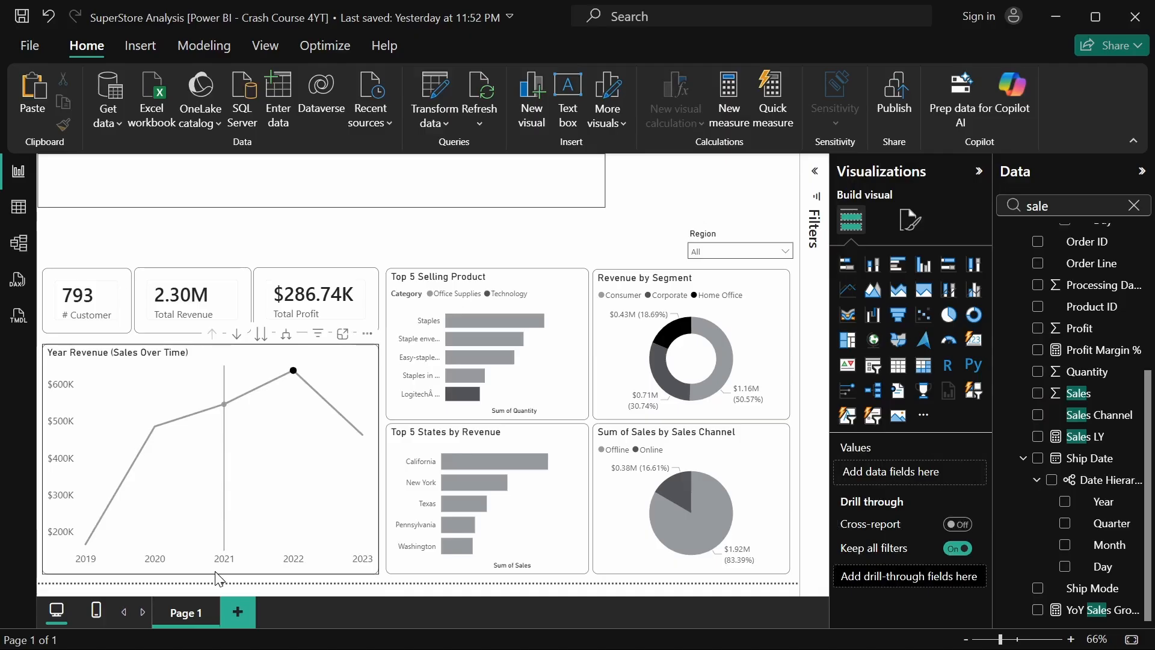
left_click_drag(217, 579, 231, 466)
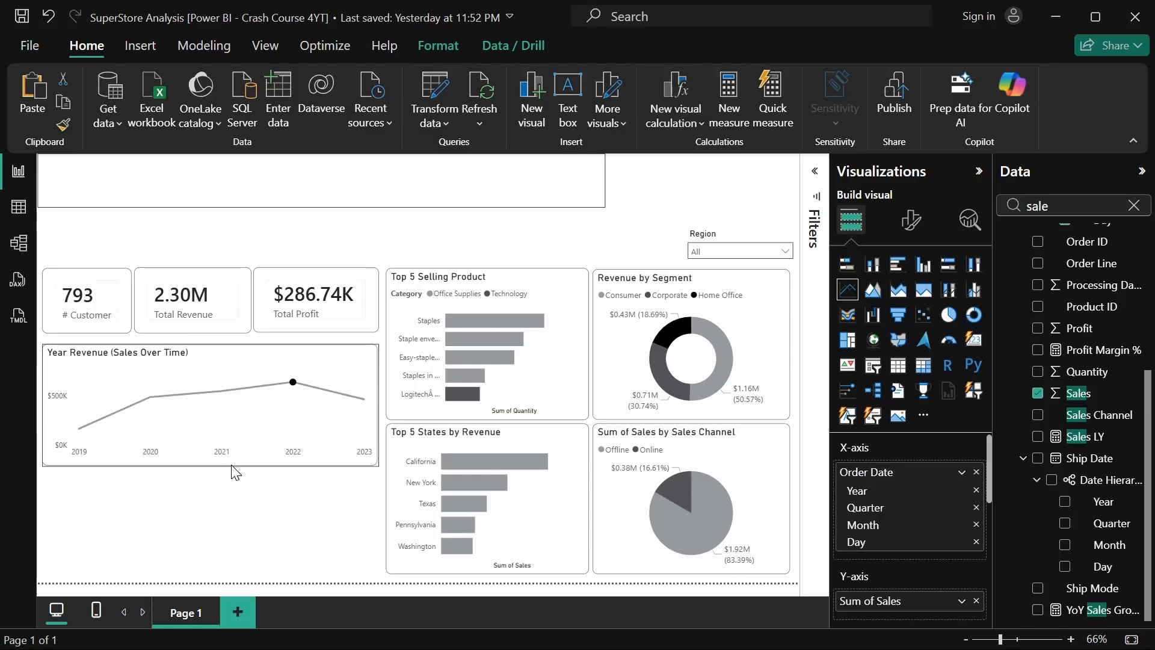
left_click(236, 472)
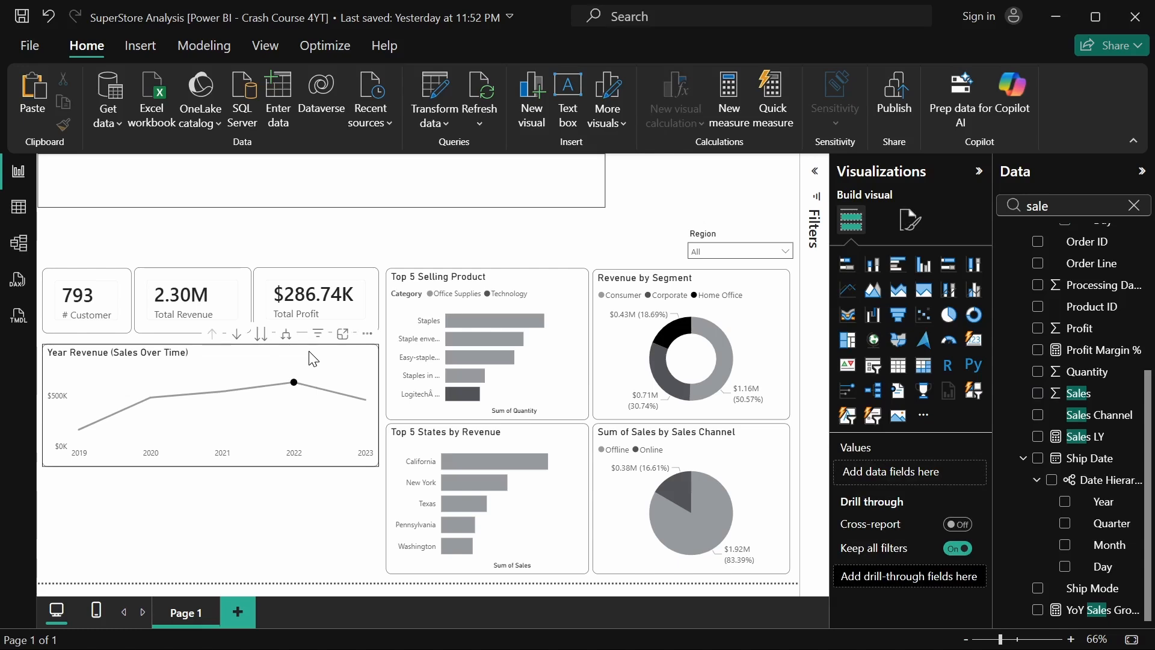
type("s")
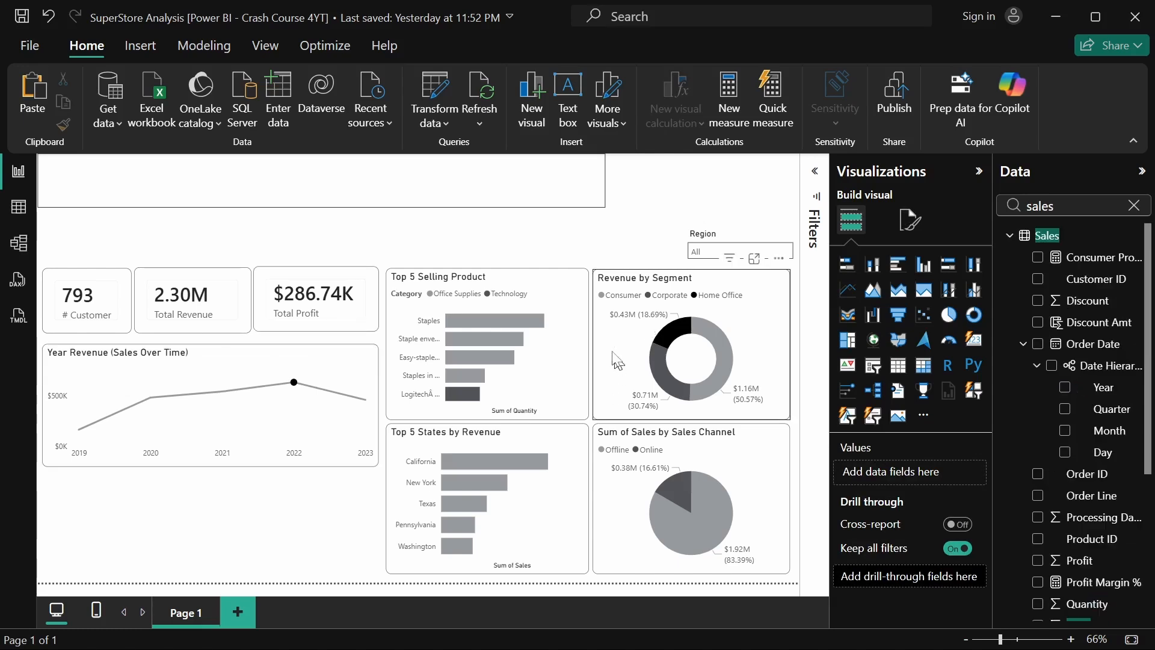
left_click(225, 465)
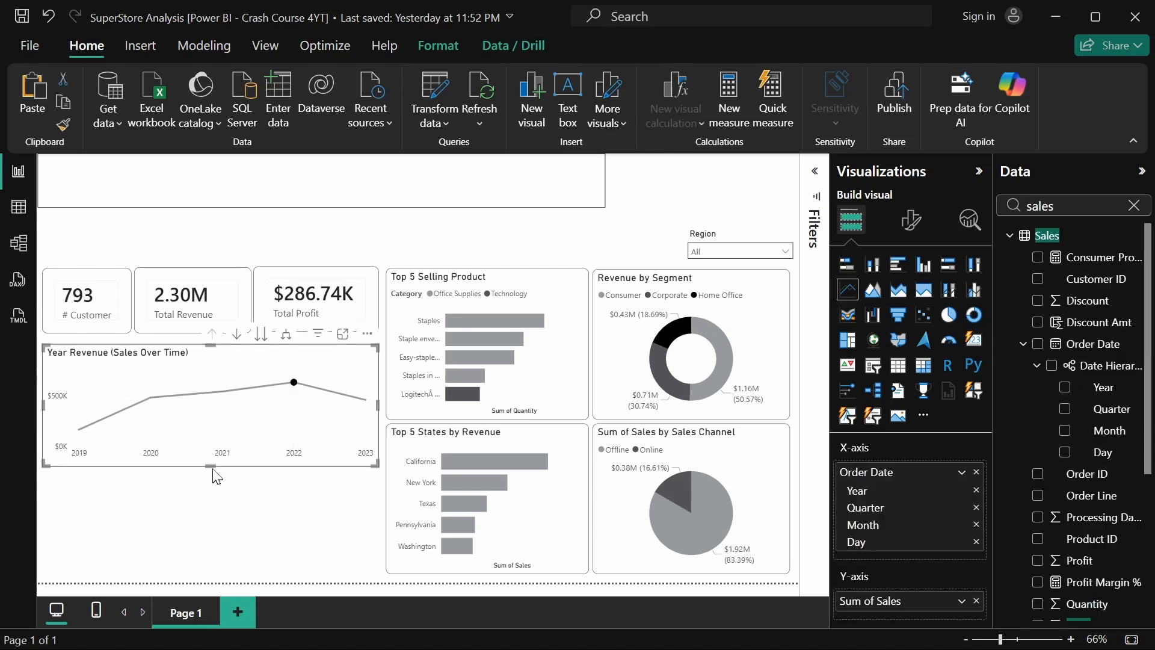
left_click_drag(211, 466, 218, 578)
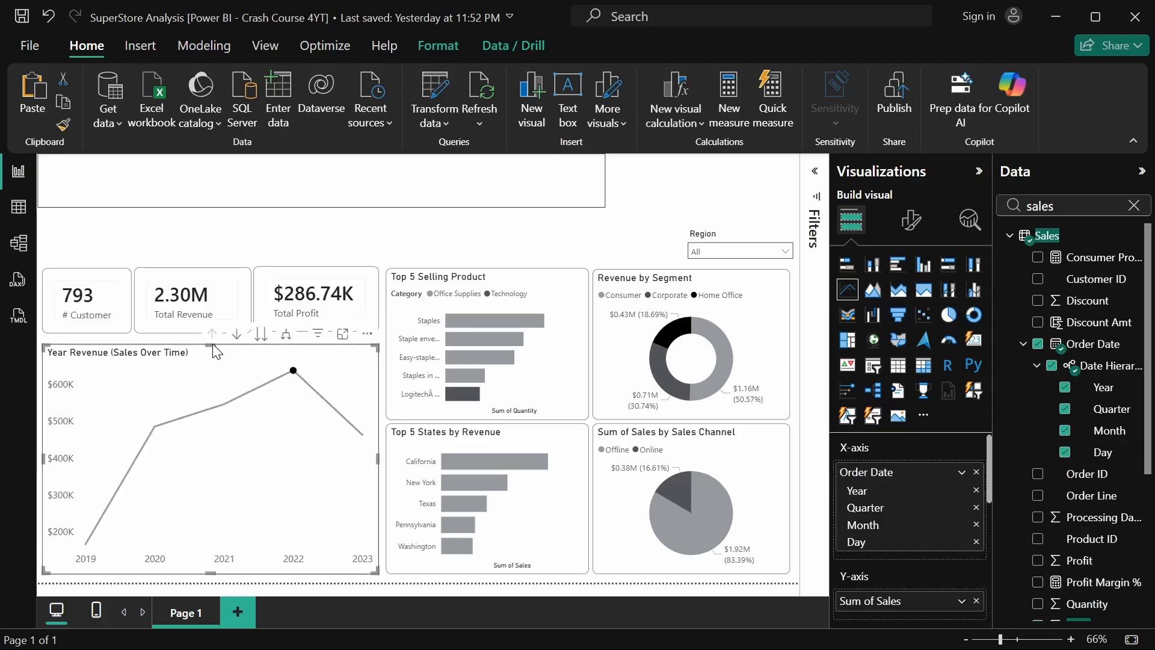
Extend the Year Revenue chart's upper edge toward the KPI cards and nudge the two Top 5 charts slightly left.
left_click_drag(212, 348, 214, 346)
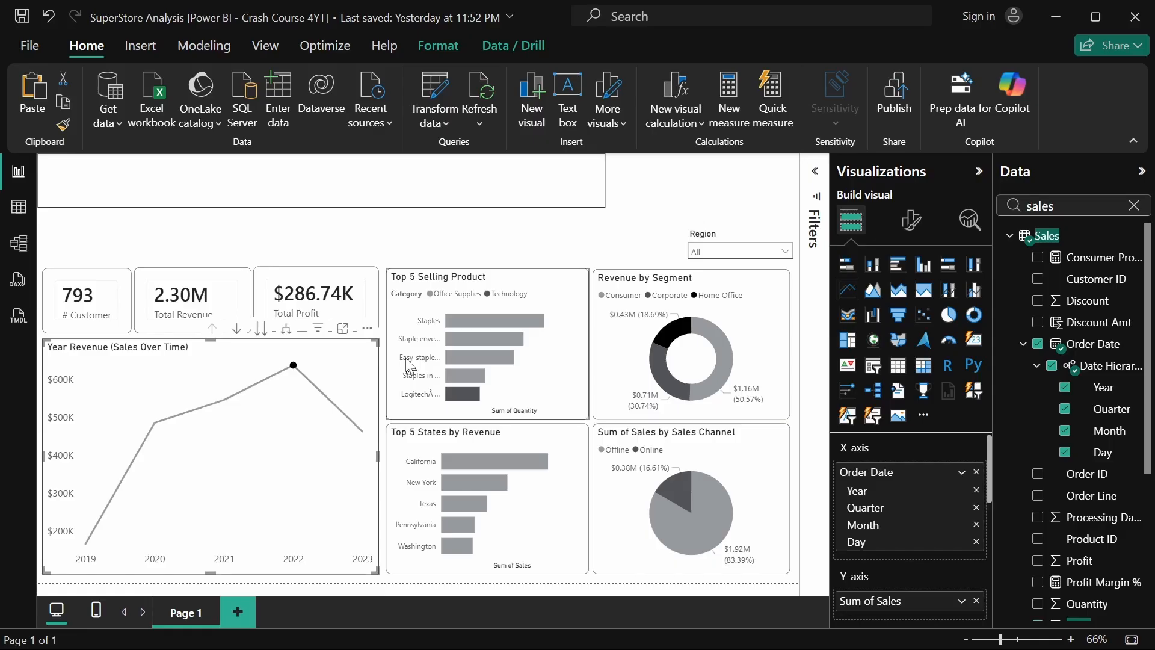
left_click(398, 452)
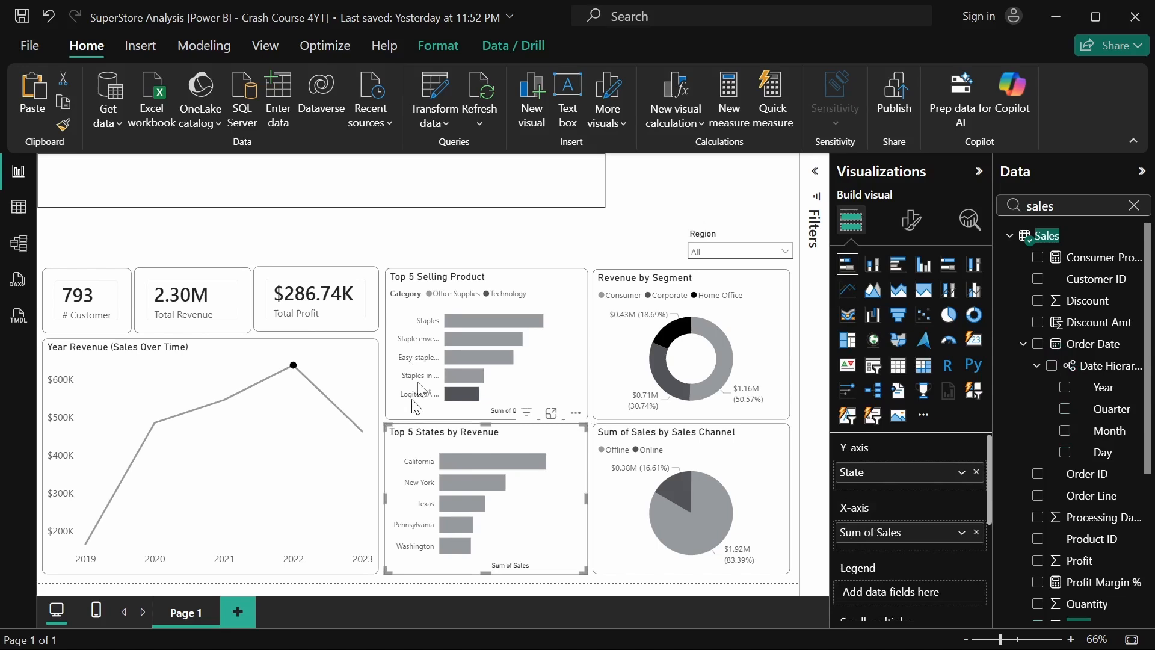
left_click(526, 250)
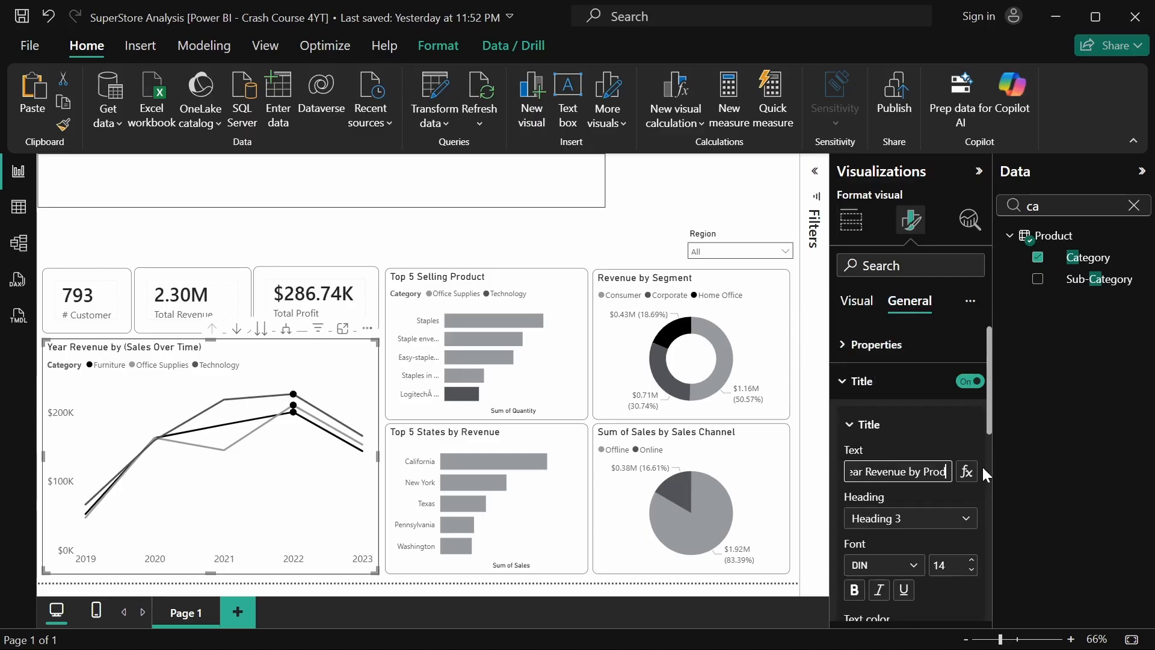
Complete the trend chart's title as "Year Revenue by Product Category (Sales Over Time)".
type("uct")
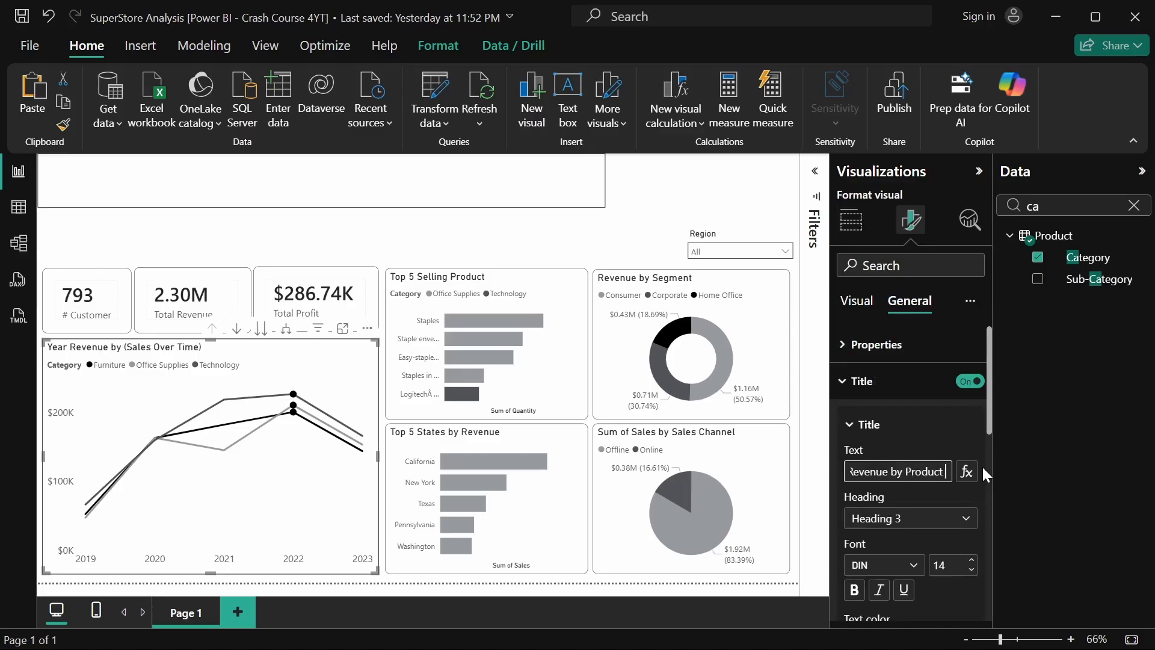
type(" Caterogry")
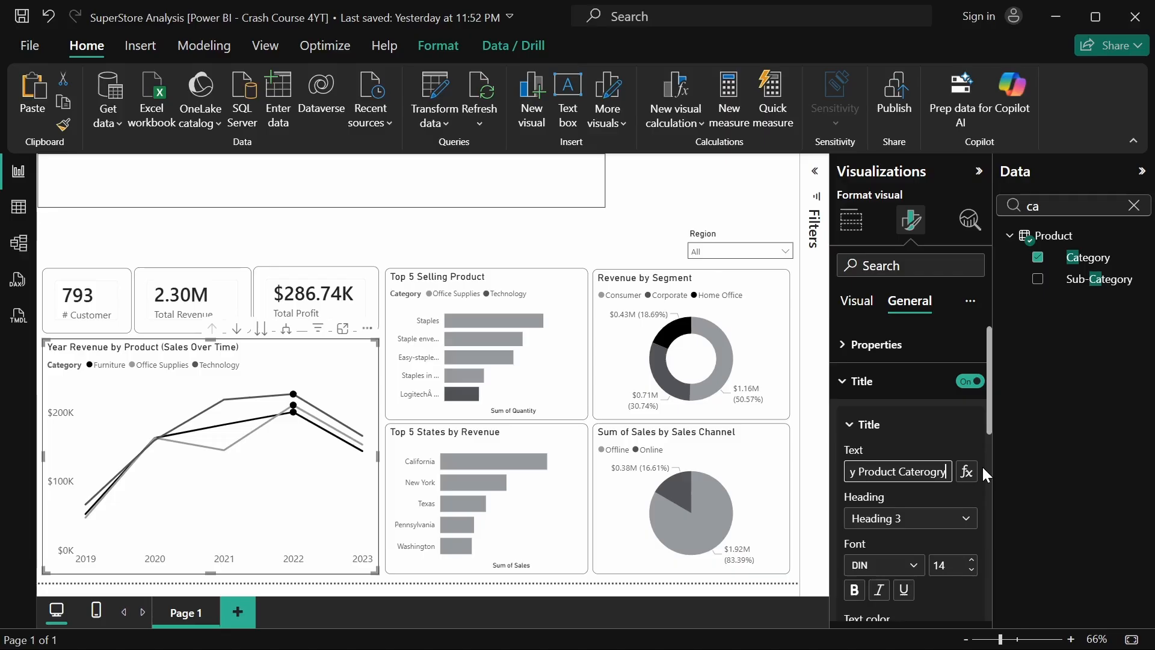
key("BackSpace")
key("BackSpace")
key("BackSpace")
key("BackSpace")
key("BackSpace")
type("g")
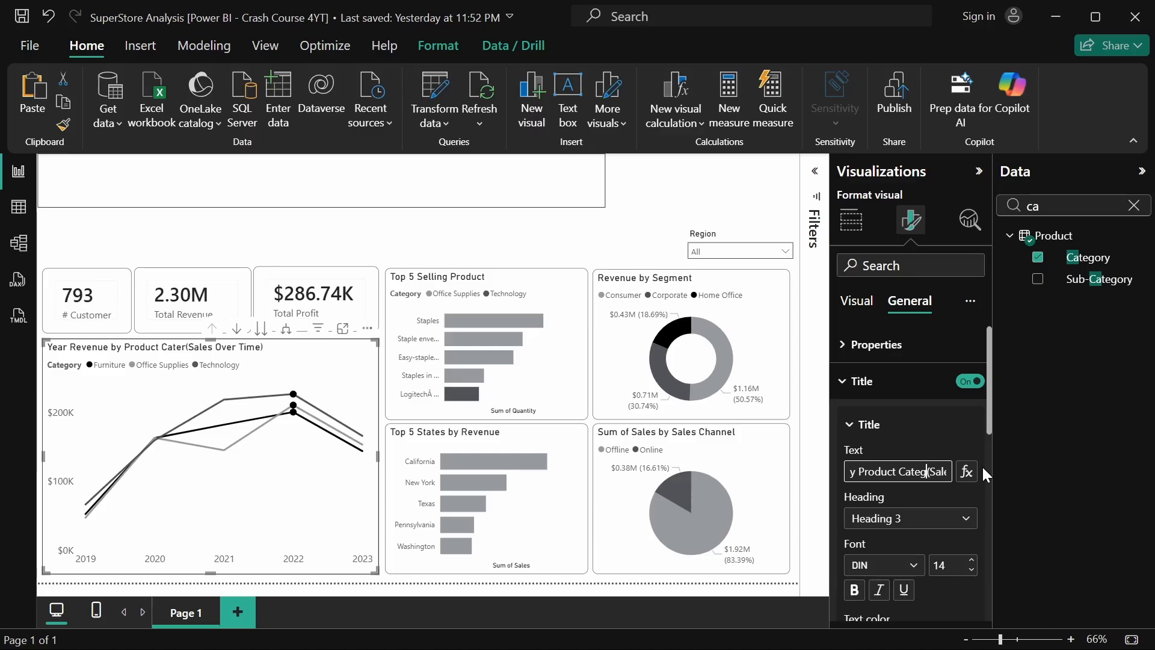
type("ory")
left_click(650, 240)
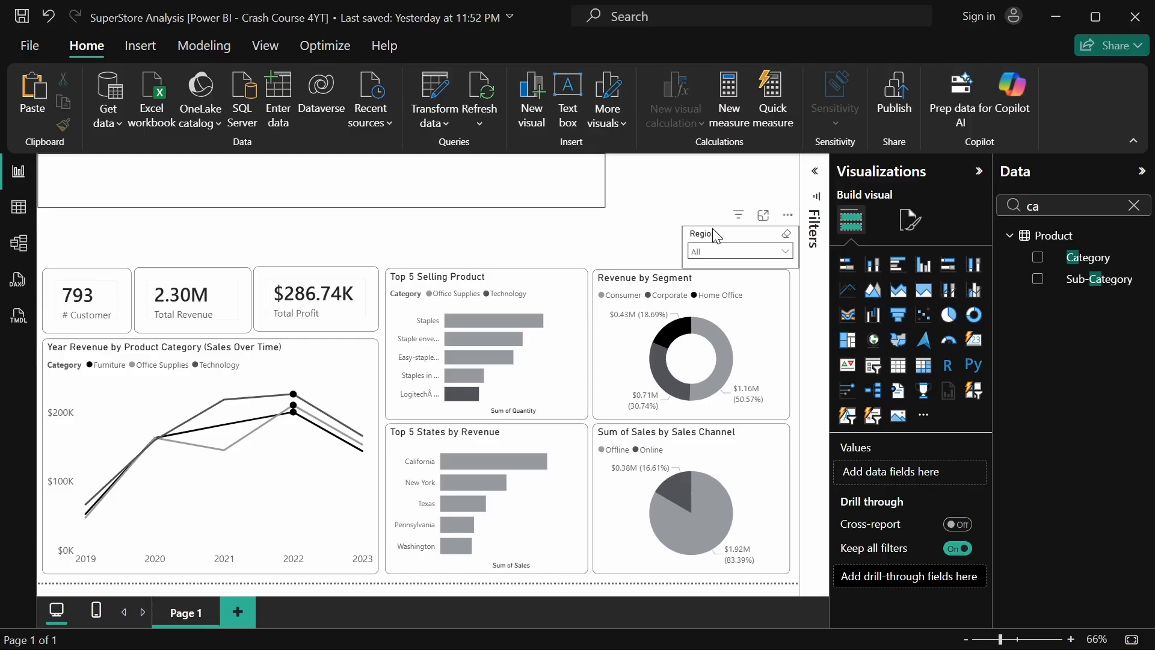
Move the Region slicer above the KPI cards and stretch it across the full width of the dashboard.
left_click_drag(713, 229, 77, 265)
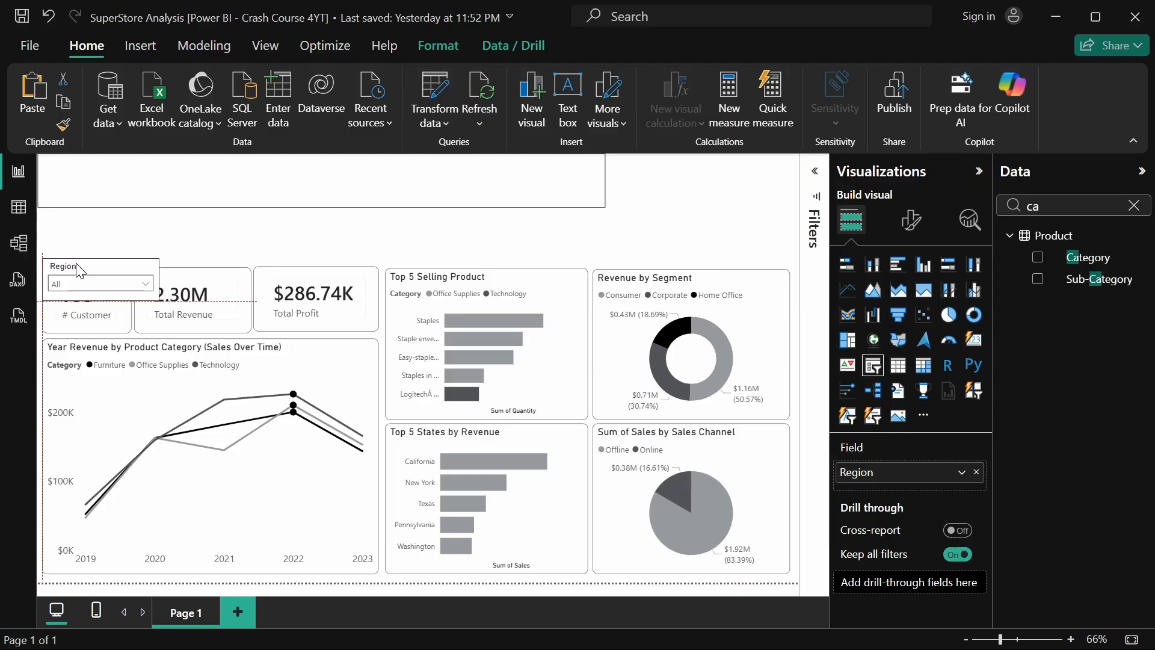
left_click_drag(159, 279, 794, 260)
left_click_drag(446, 272, 445, 241)
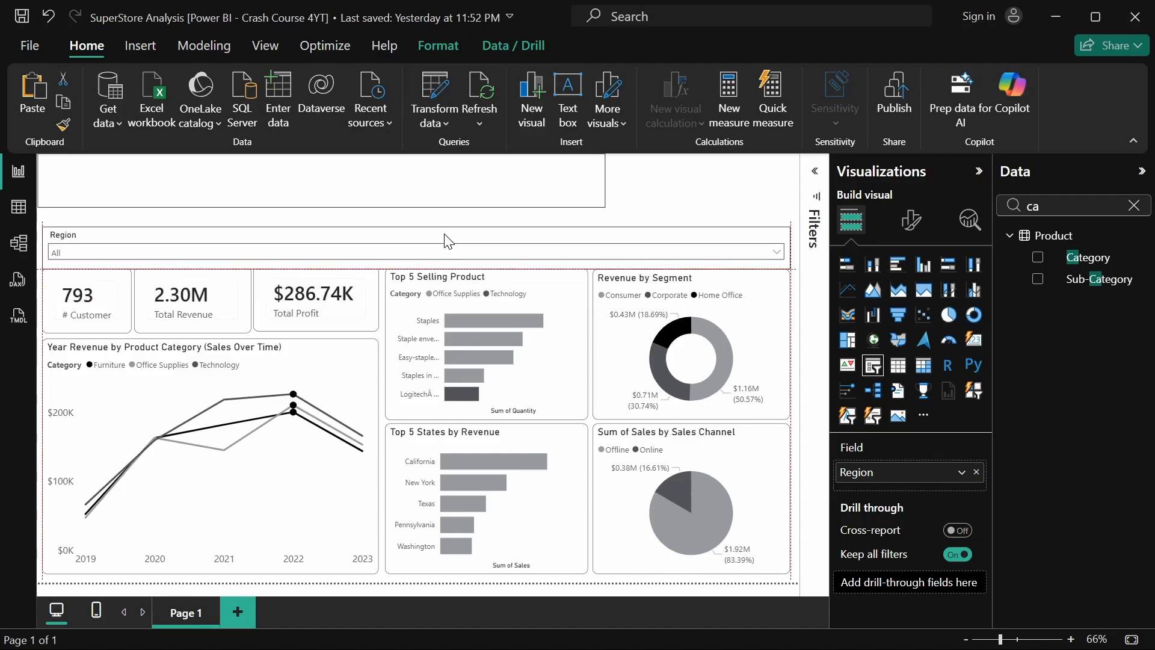
left_click_drag(445, 240, 441, 237)
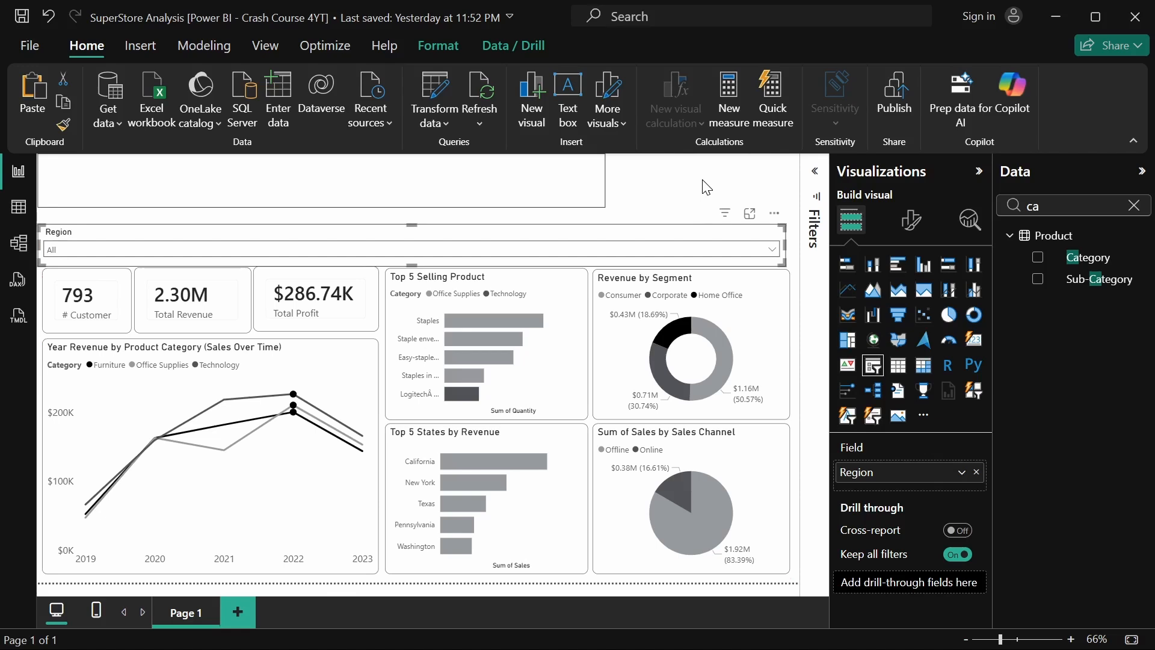
left_click(707, 188)
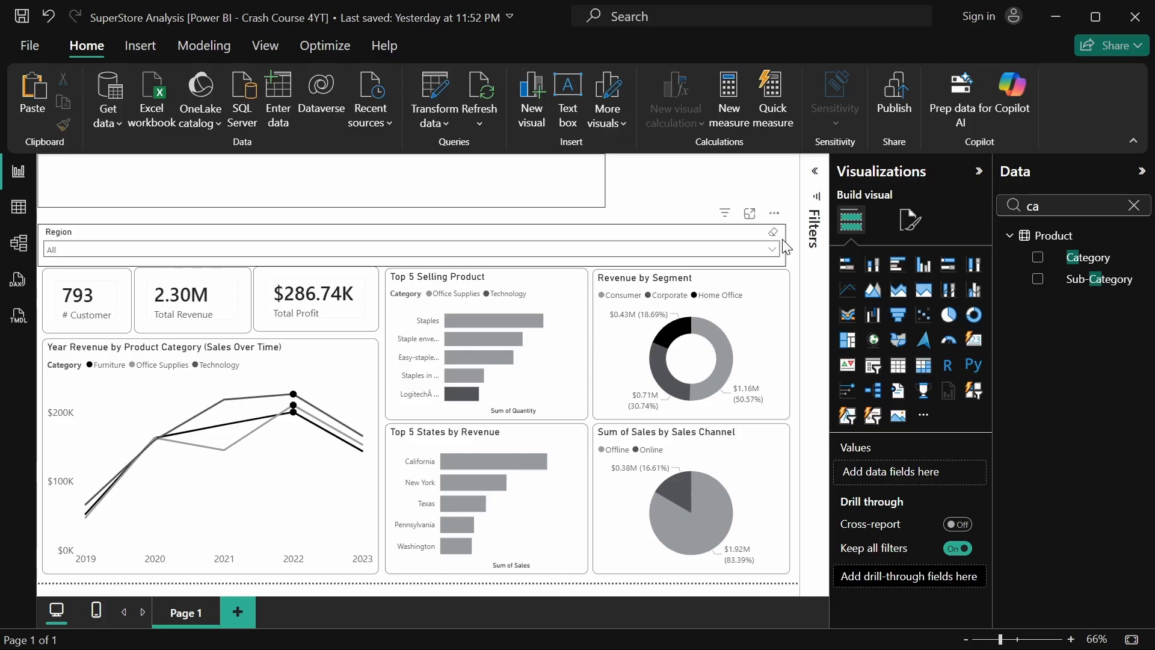
Narrow the Region slicer to about the combined width of the three KPI cards.
left_click_drag(785, 247, 399, 259)
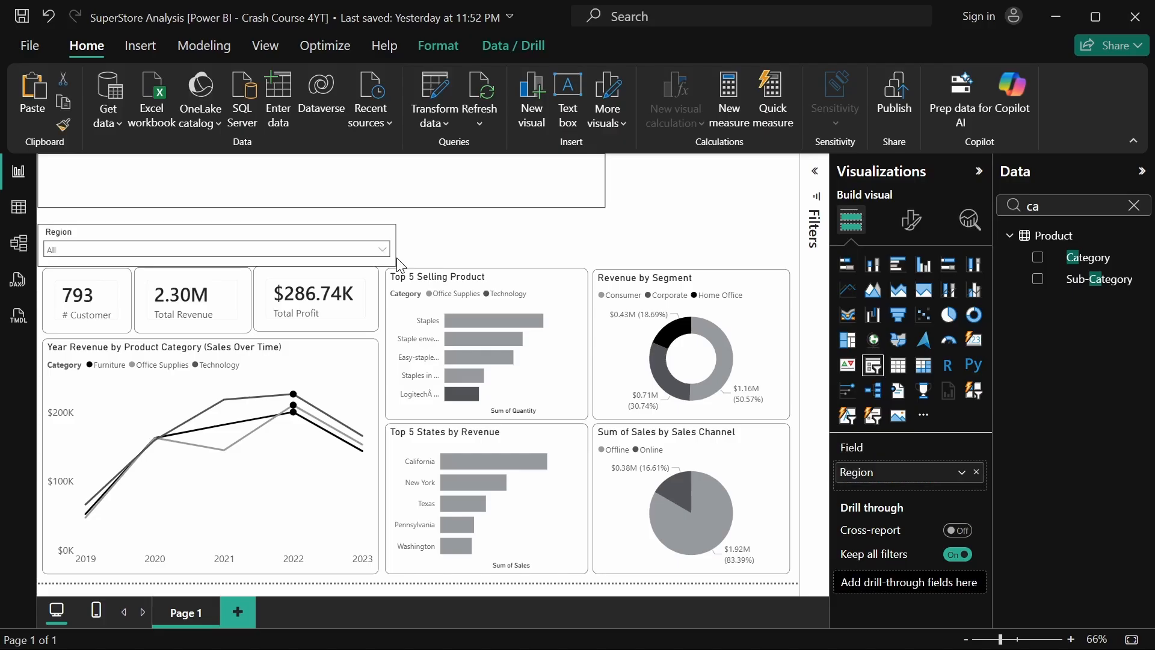
left_click_drag(397, 265, 379, 260)
left_click(529, 240)
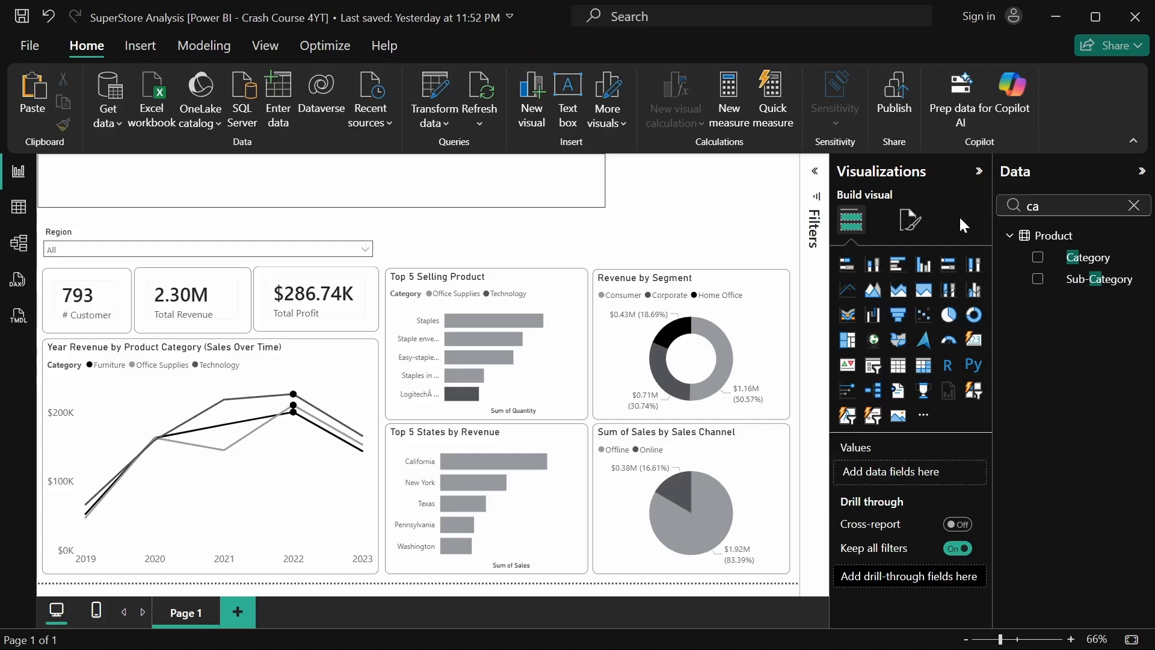
Add two slicers above the charts, one for the Customer table's Age_Group and one for the Sales table's Order Date.
key("Escape")
left_click(1011, 235)
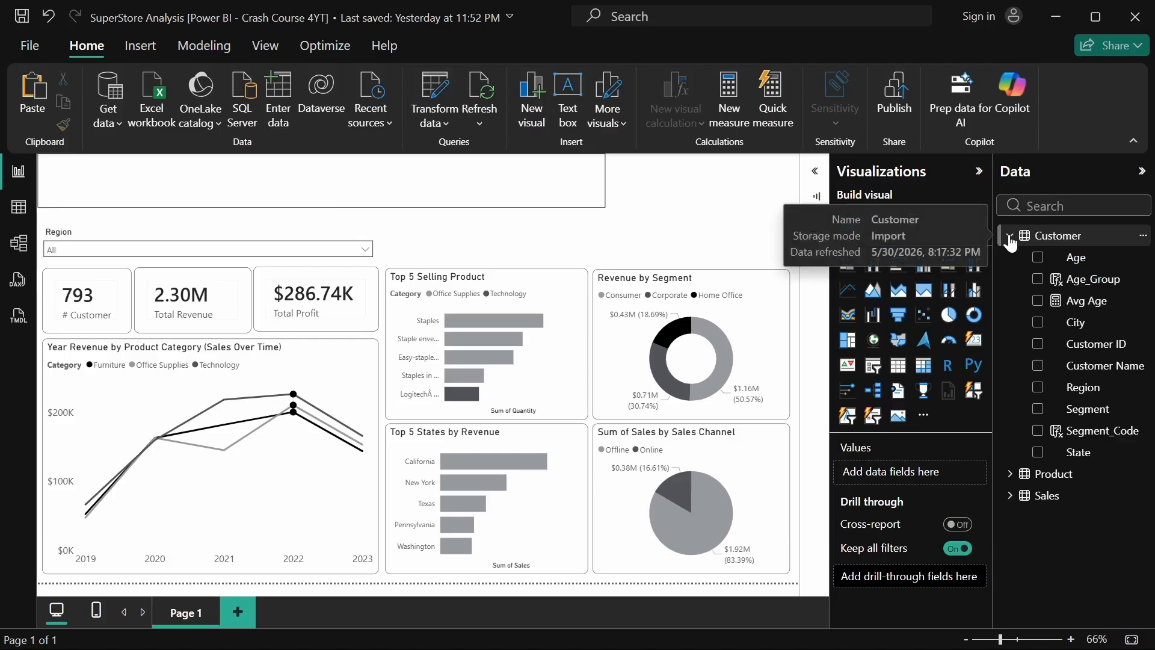
left_click(1010, 236)
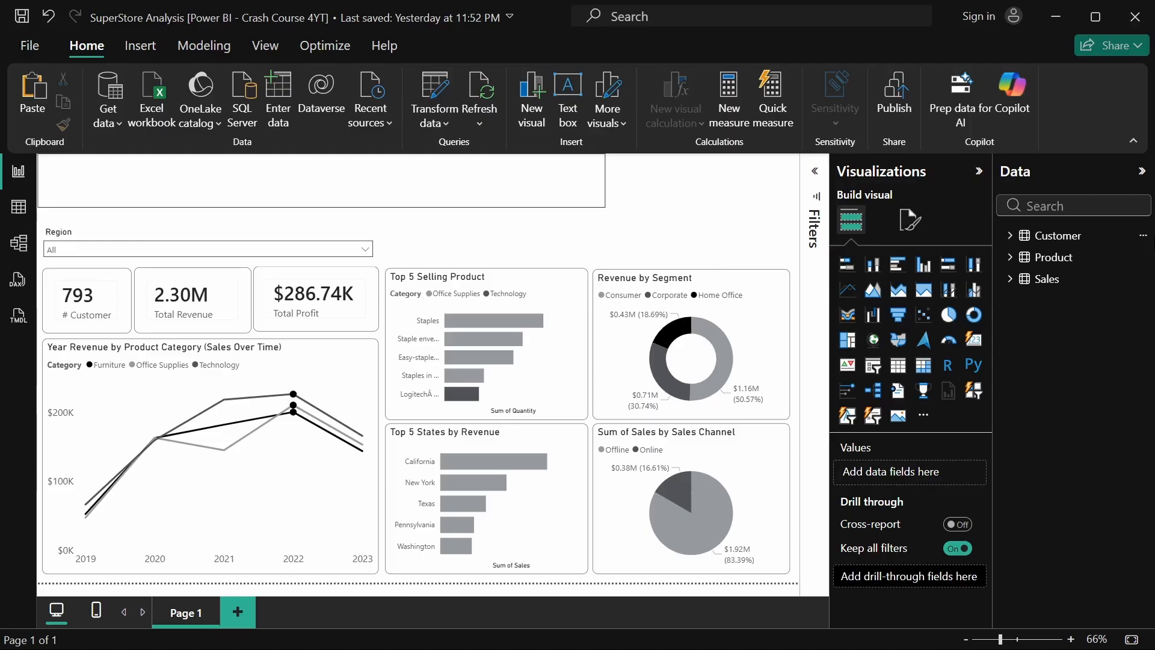
left_click(1010, 279)
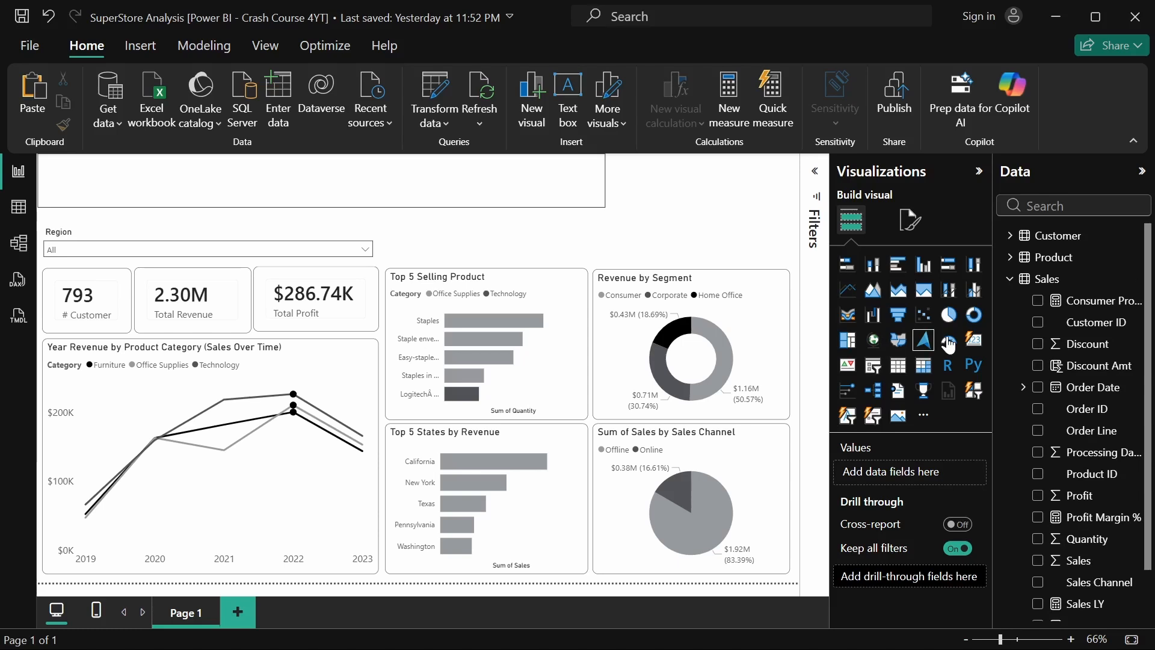
left_click(876, 371)
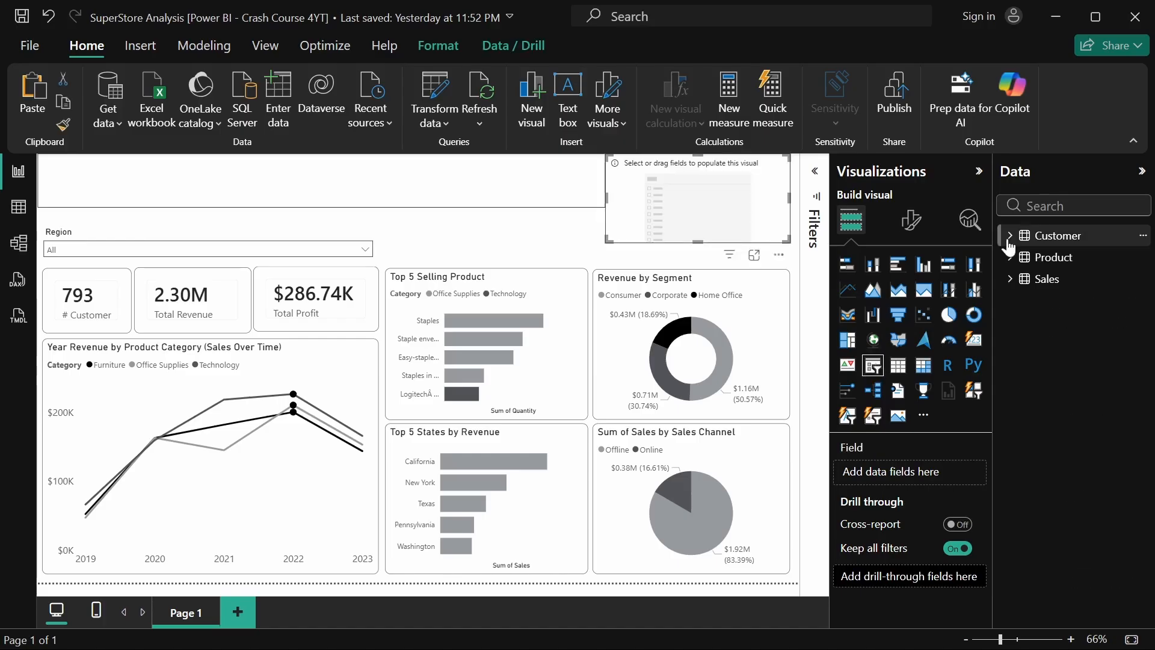
left_click(1009, 236)
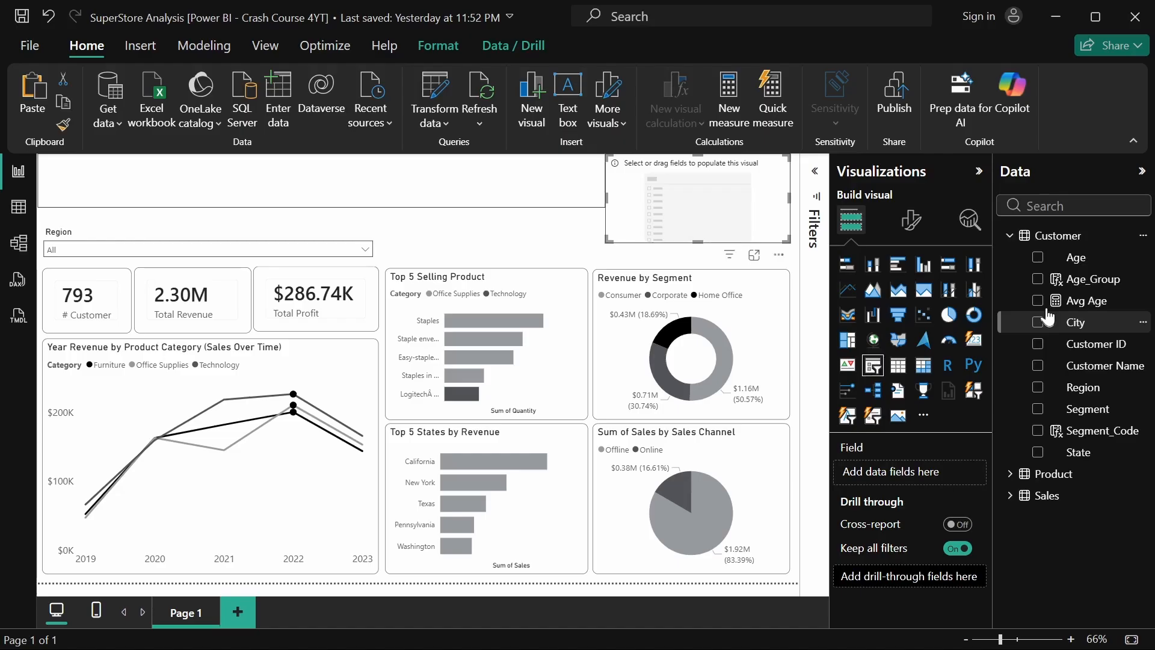
left_click(1037, 280)
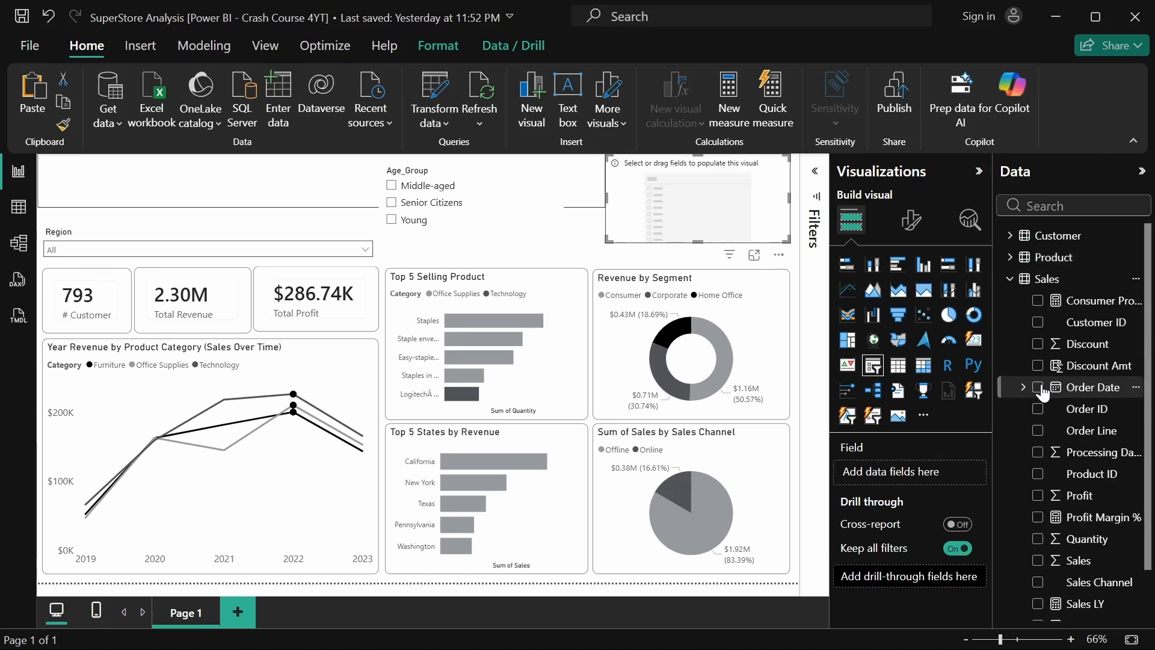
left_click(1039, 388)
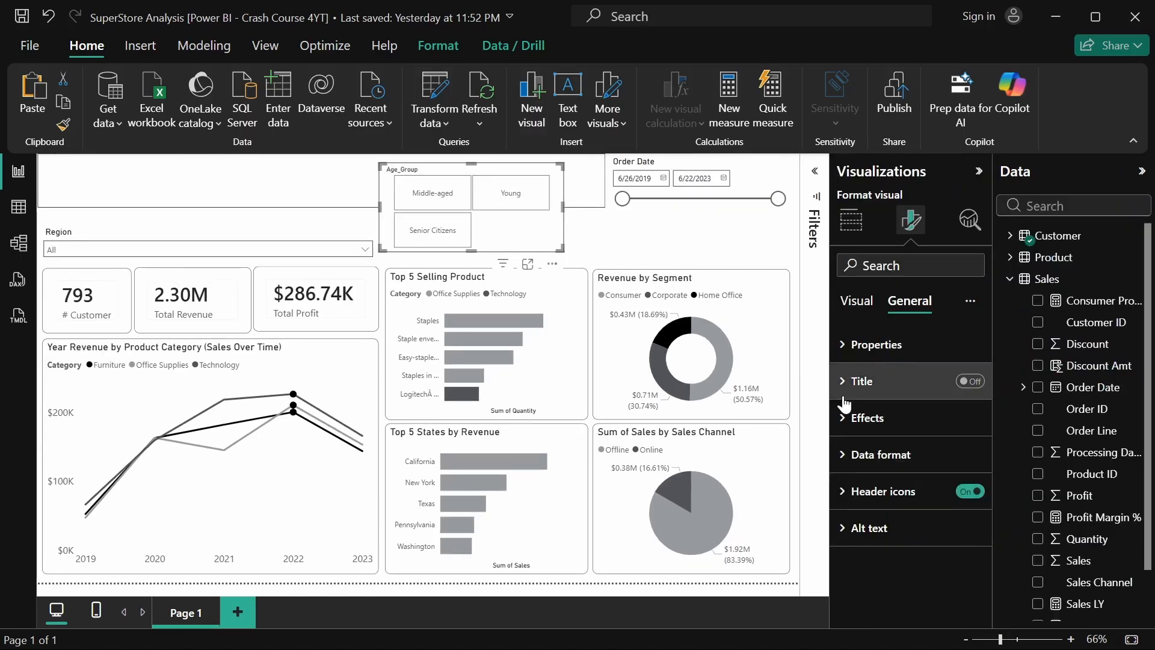
Set the Age_Group slicer's style to Dropdown and open the Order Date slicer's style options.
left_click(842, 457)
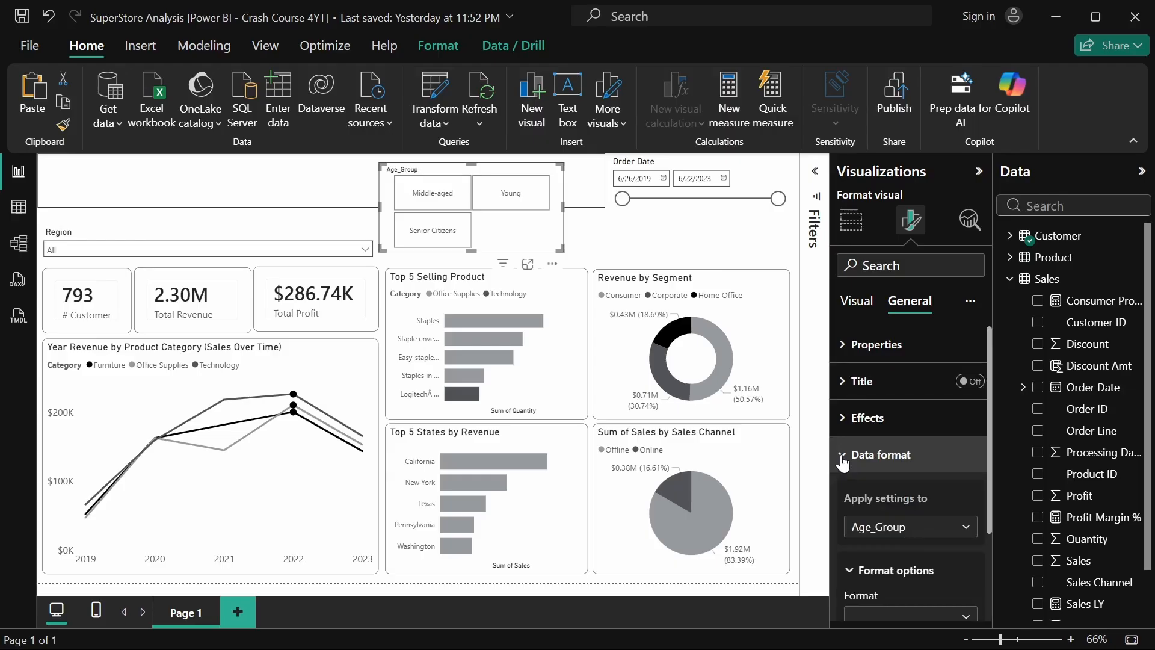
left_click(842, 462)
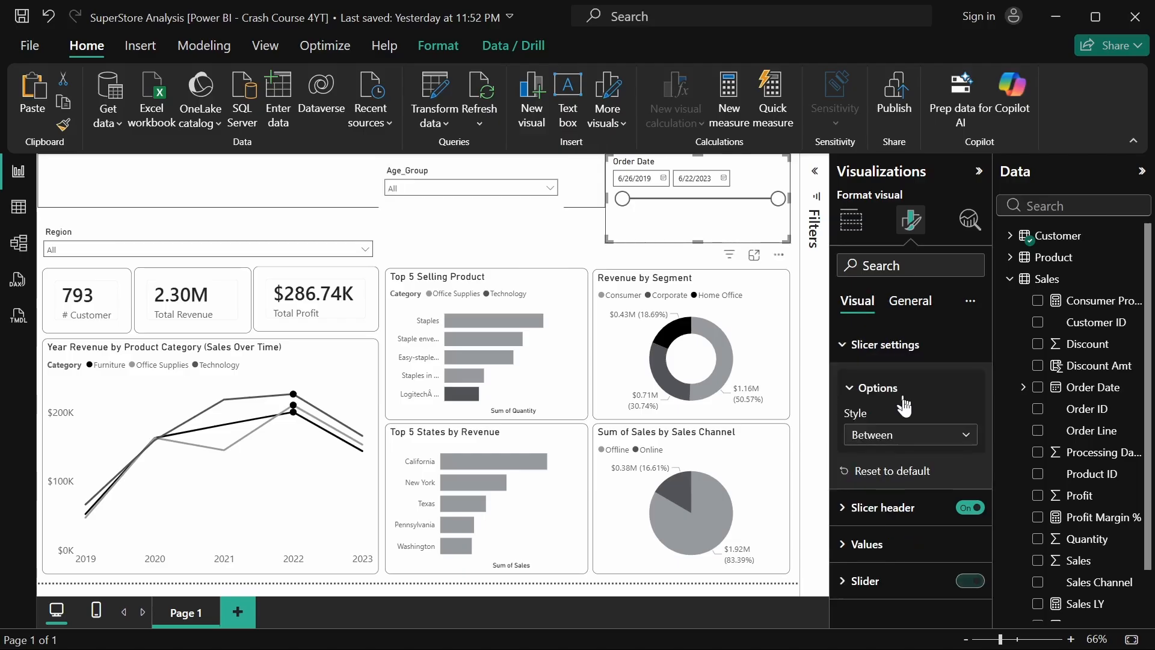
left_click(902, 434)
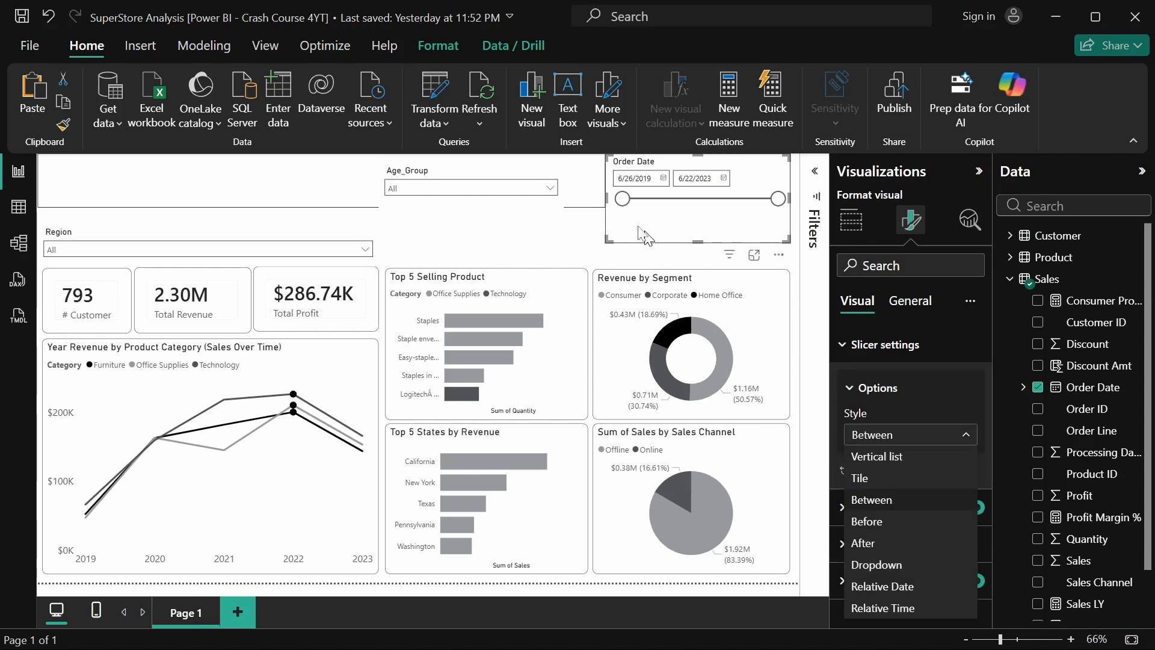
Align the Age_Group slicer above the Top 5 Selling Product chart and the Order Date slicer above the Revenue by Segment chart.
left_click(482, 234)
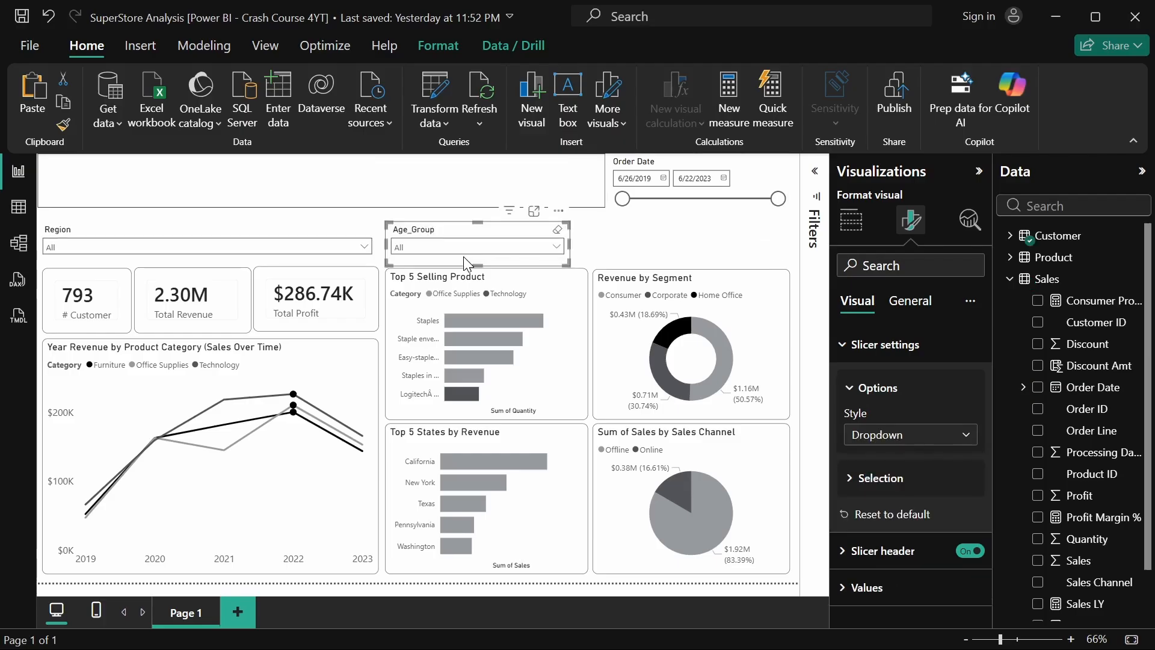
left_click_drag(458, 198, 463, 256)
left_click_drag(637, 162, 627, 176)
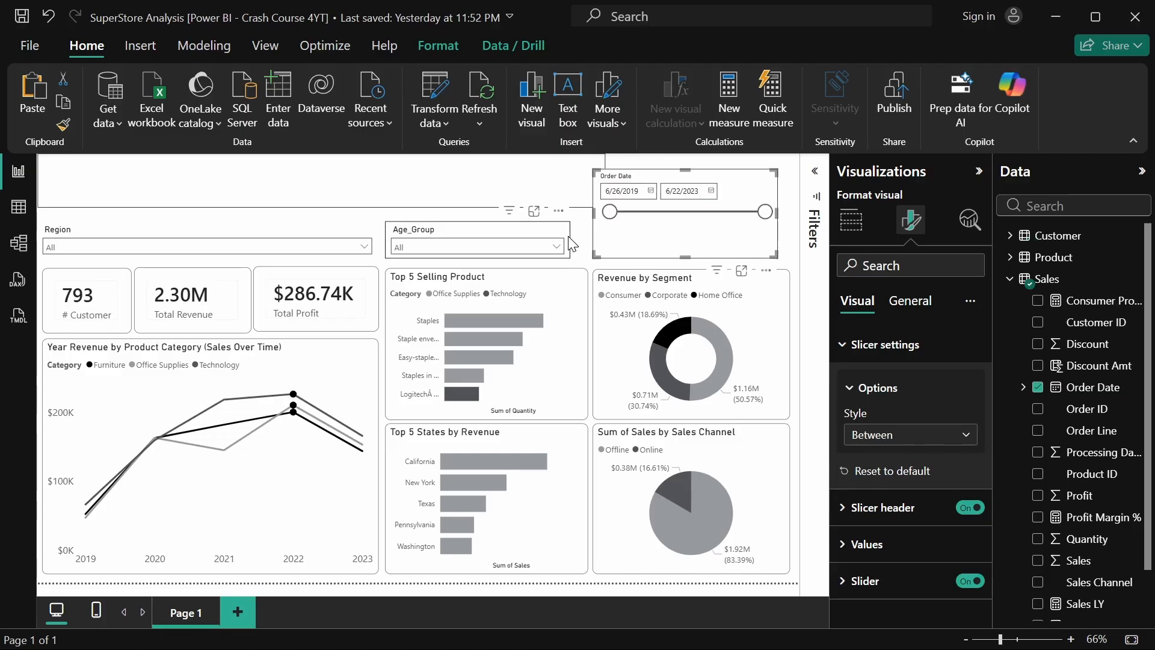
left_click_drag(572, 244, 588, 252)
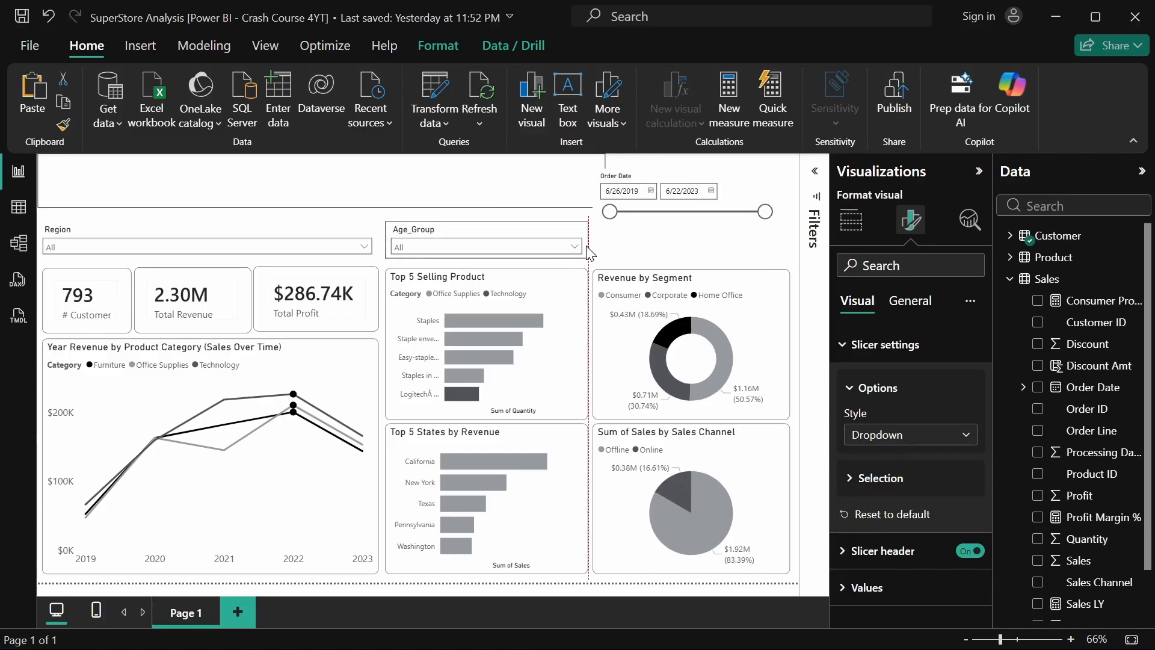
left_click(690, 244)
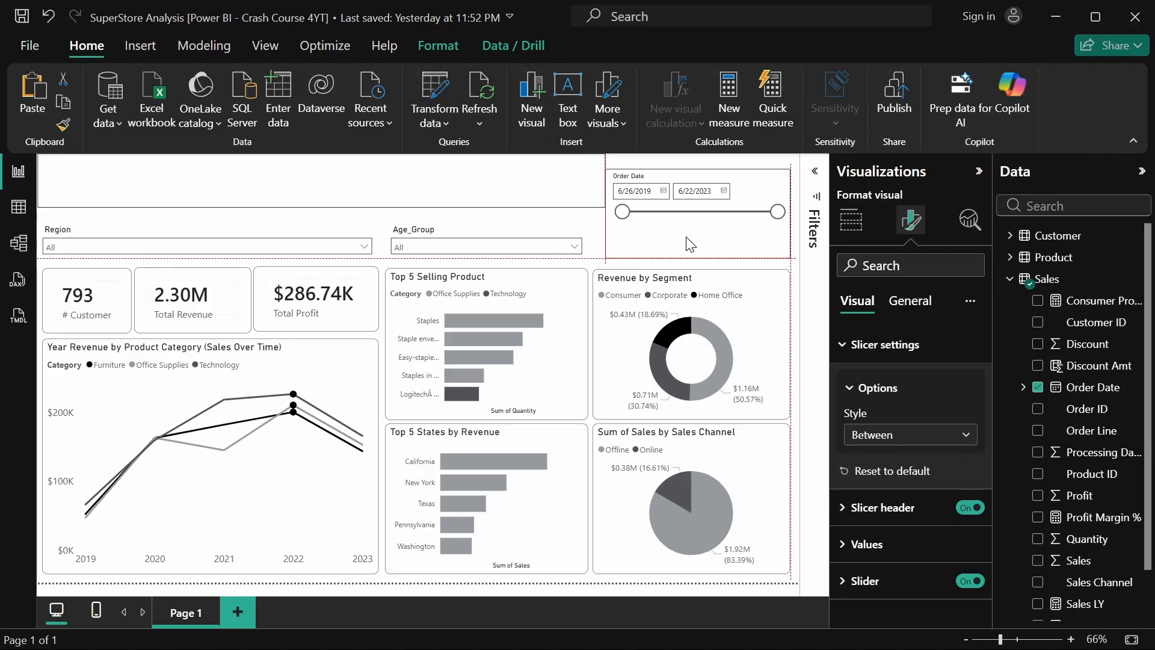
key("ctrl+z")
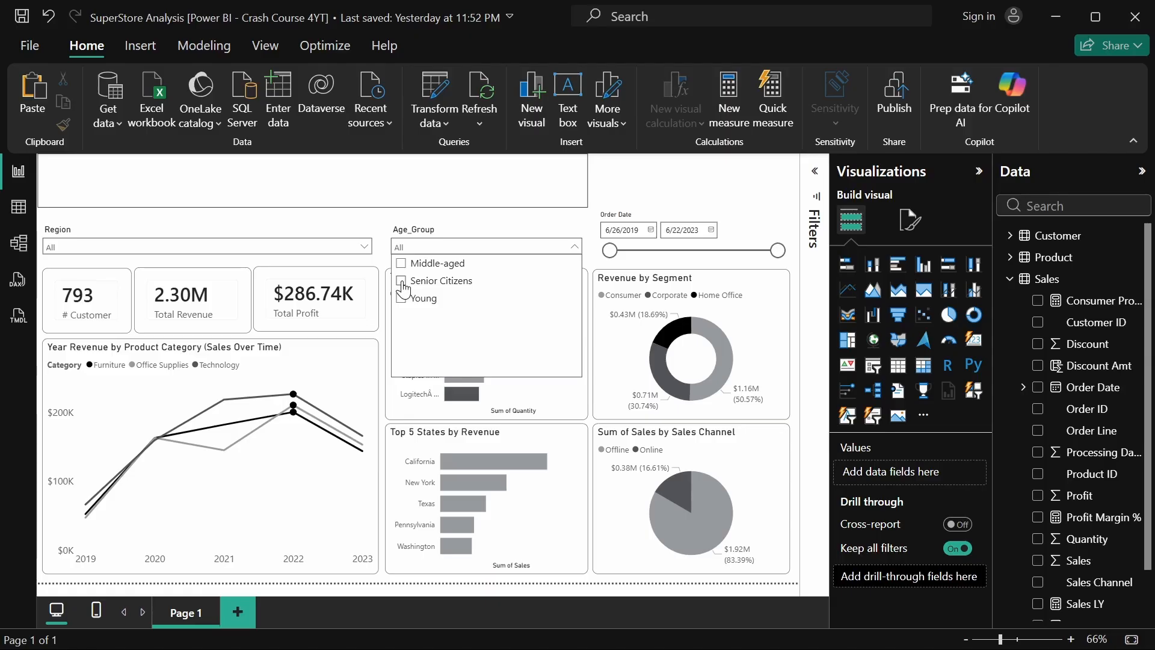
Format the Total Revenue card as $ English (United States) currency while testing the Age_Group slicer with Senior Citizens.
left_click(402, 283)
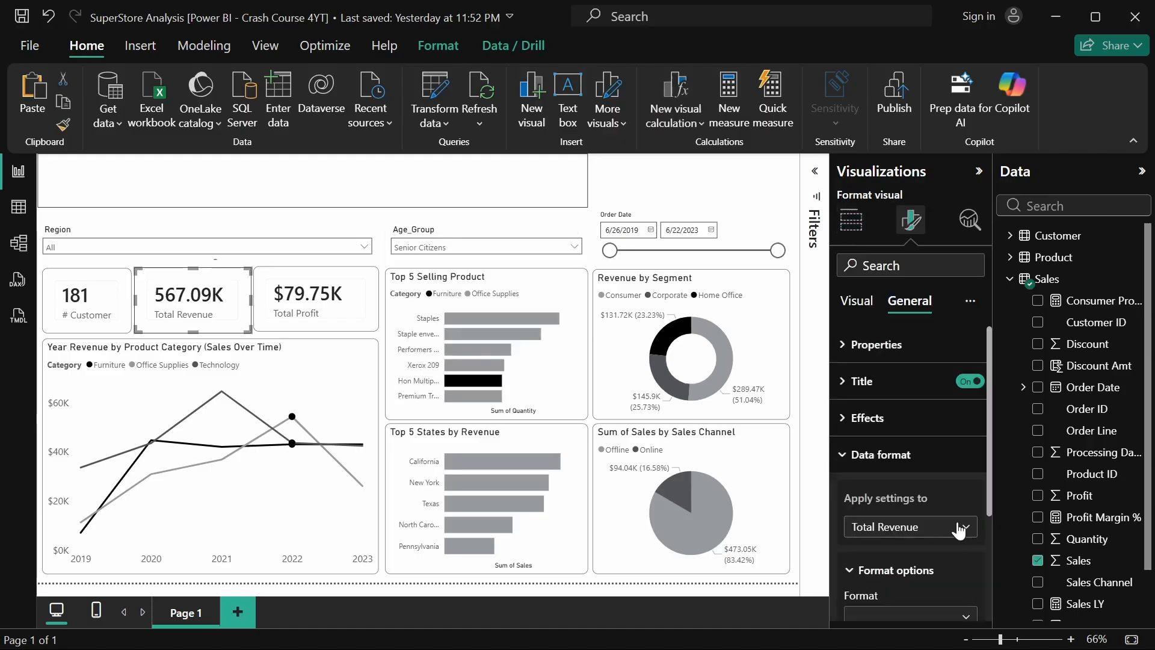
scroll(873, 445, "down", 2)
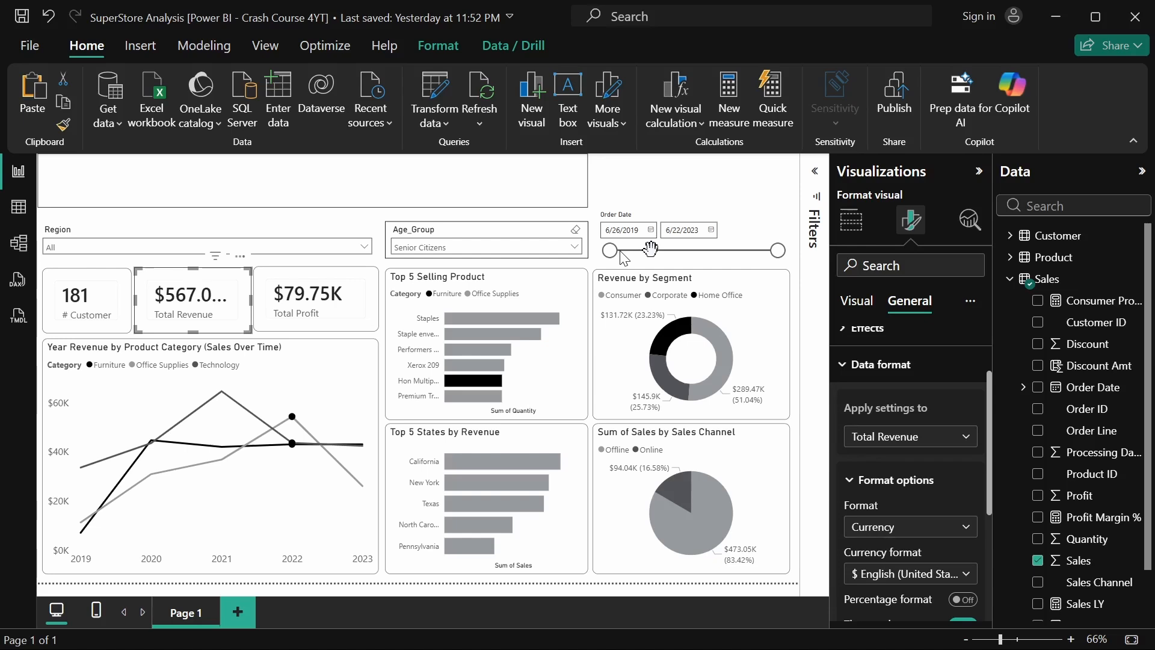
left_click(574, 234)
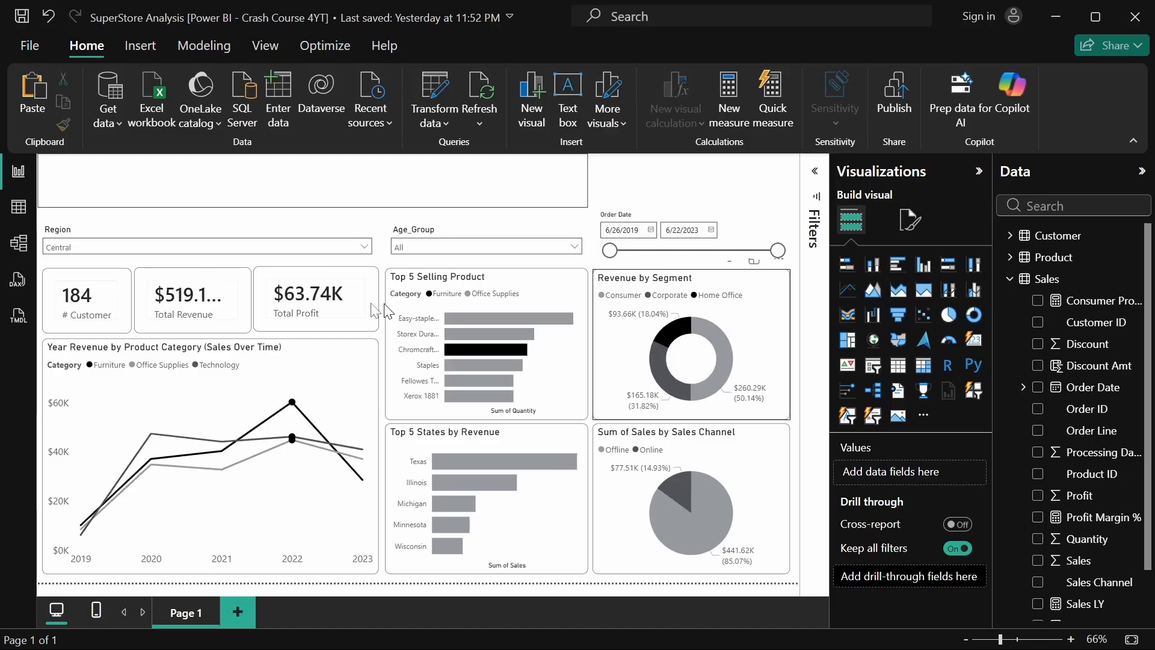
Enter "SUPER STORE Sales Dashboard" in the empty text box at the top of the report page.
left_click(200, 186)
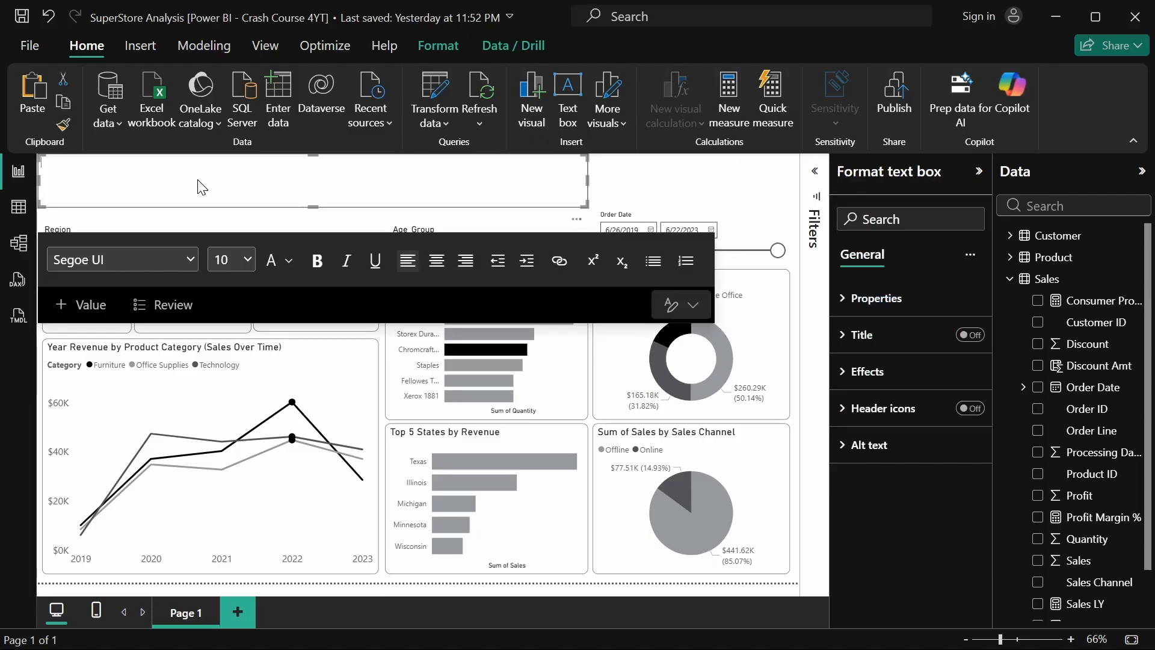
type("supe")
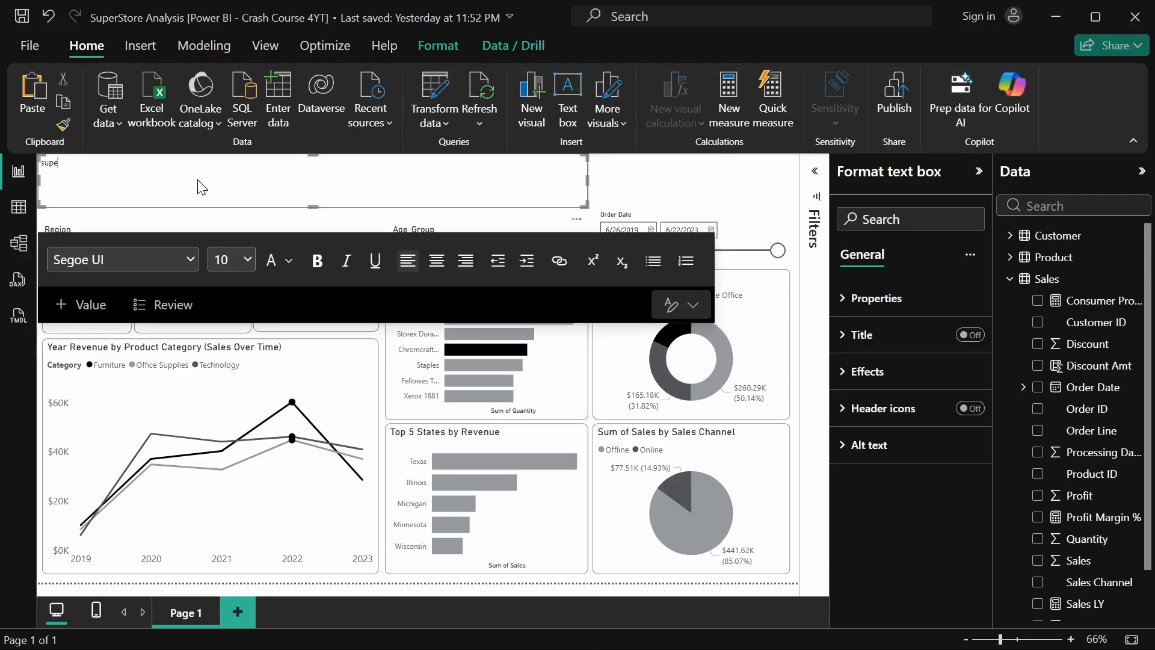
key("BackSpace")
key("BackSpace")
key("BackSpace")
key("BackSpace")
type("SUPER ST")
type("ORE Sales Dashboard")
Format the dashboard title at font size 28 with SUPER STORE in bold, and reduce the text box's height.
key("ctrl+a")
left_click(289, 262)
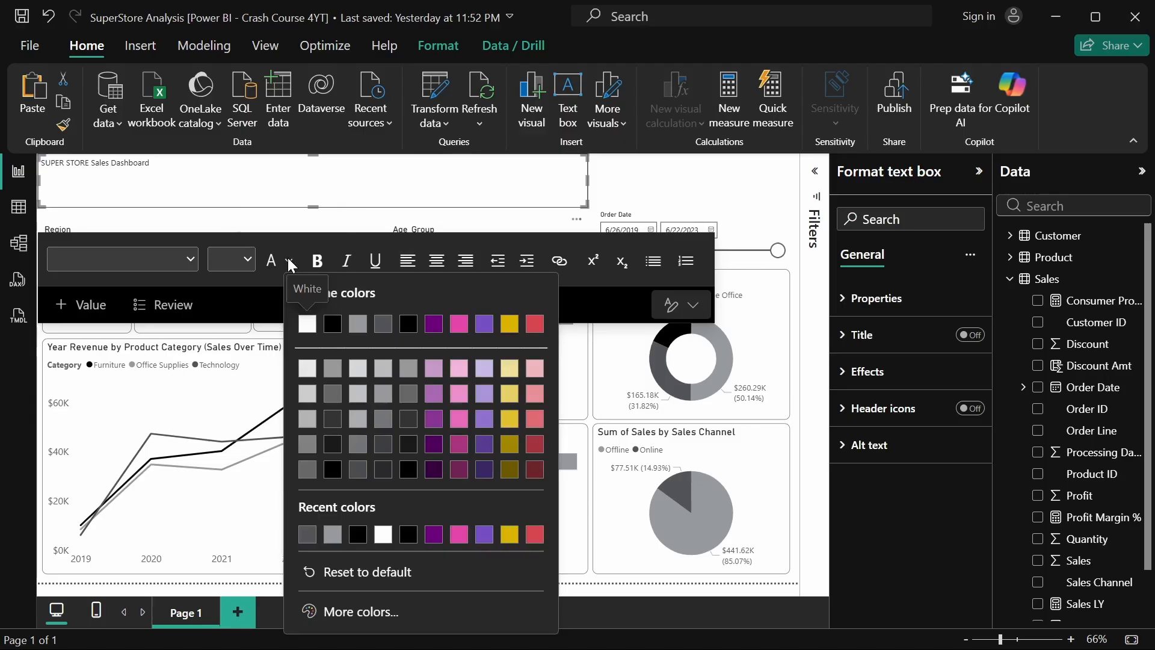
key("Escape")
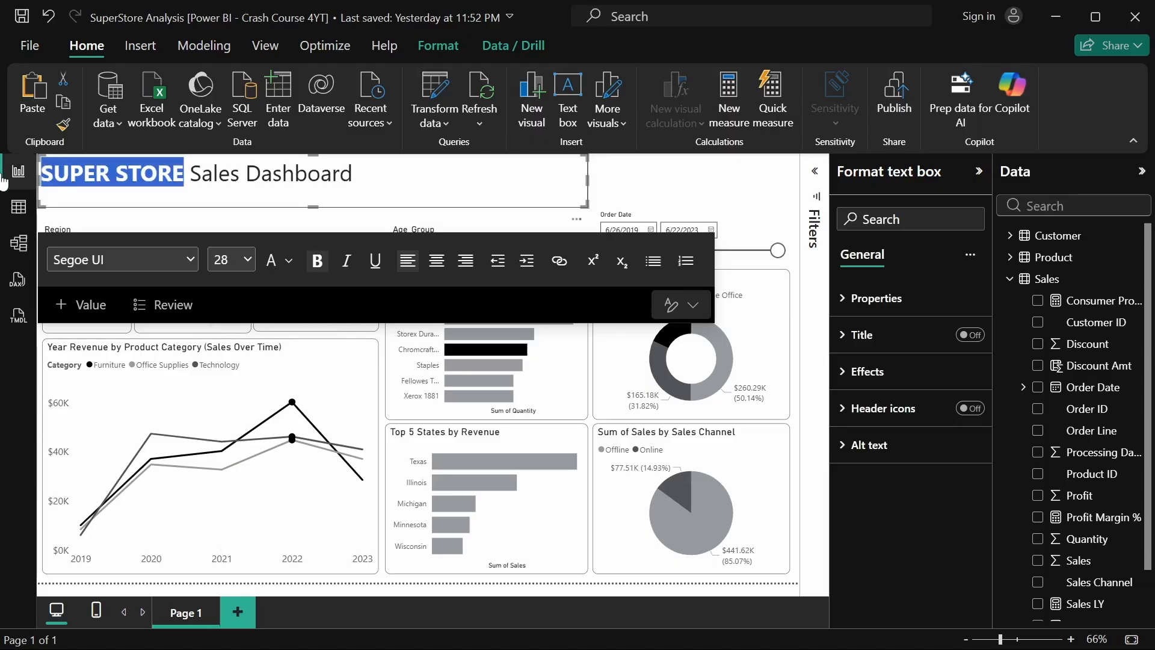
left_click_drag(313, 206, 312, 196)
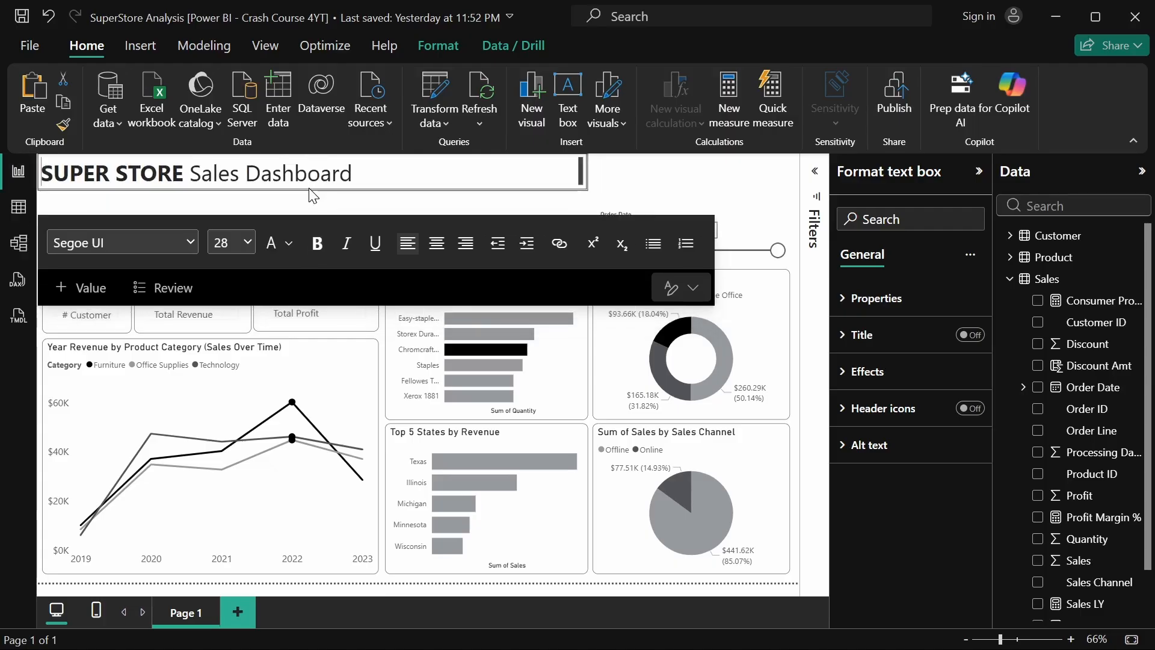
Add a second line reading "(Regional & Demographics Analysis)" beneath the dashboard title.
left_click(412, 176)
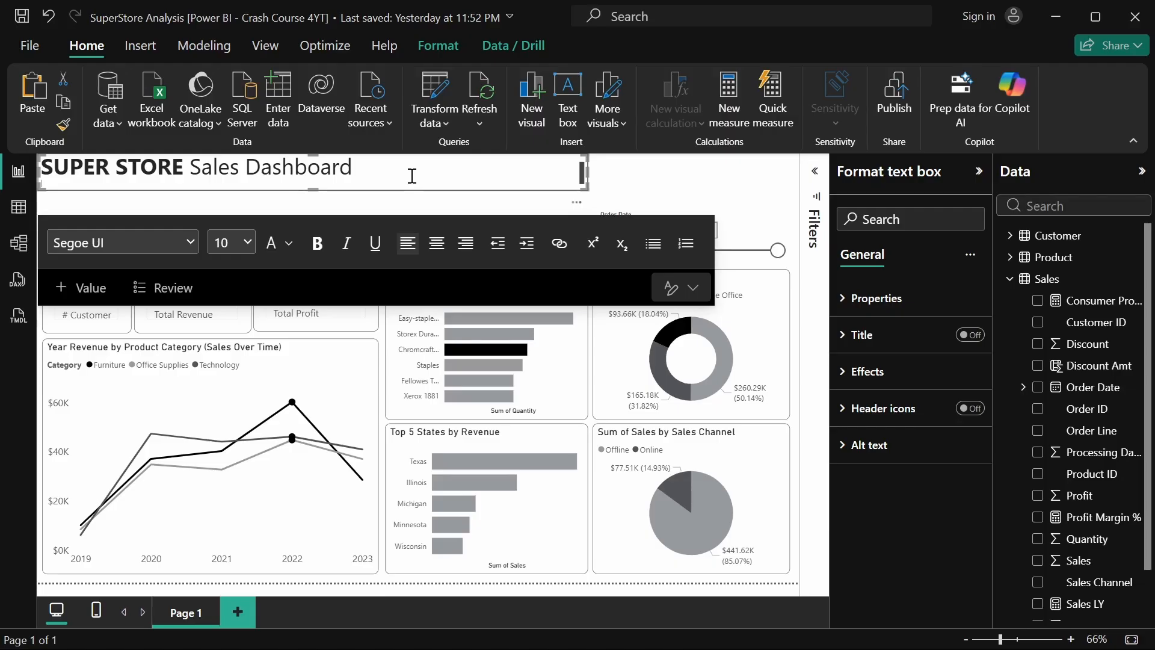
key("Return")
type("(Regional ")
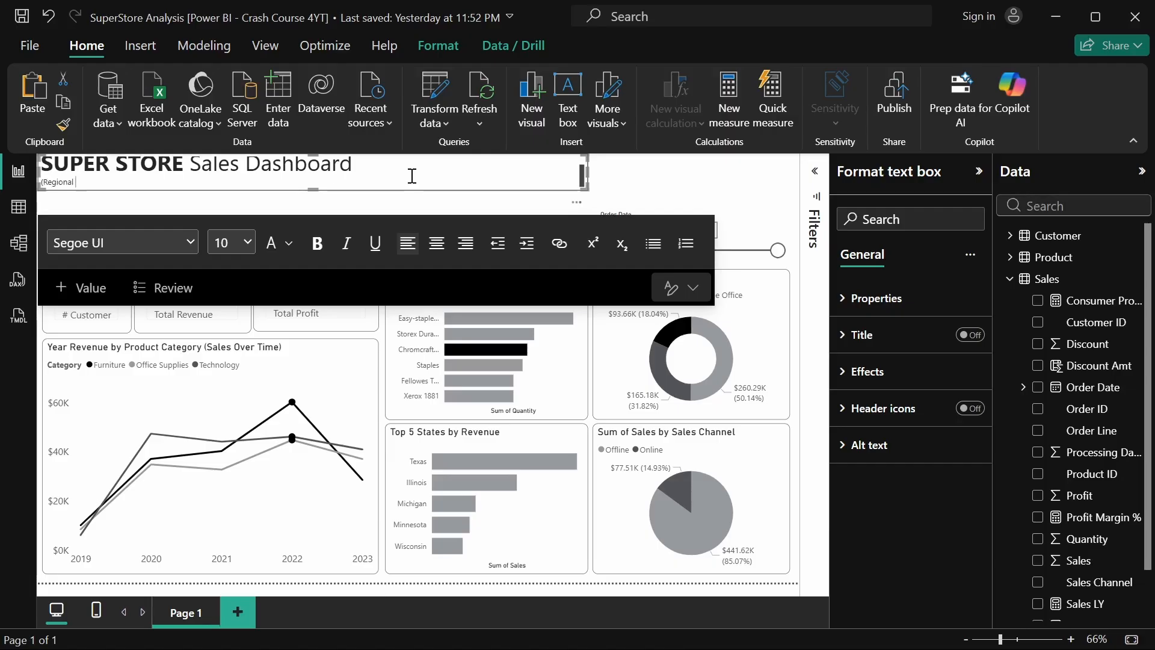
type("& dEmo")
type("graphics Analysis)")
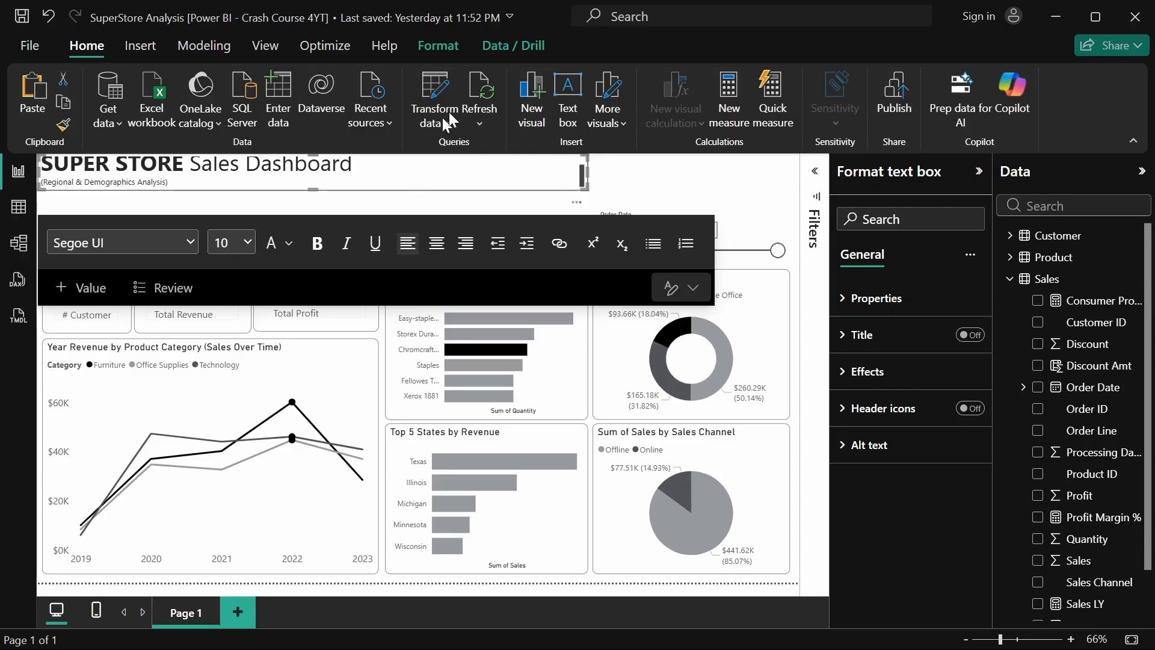
Make the subtitle italic at font size 18 and enlarge the text box's height to fit both lines.
key("ctrl+a")
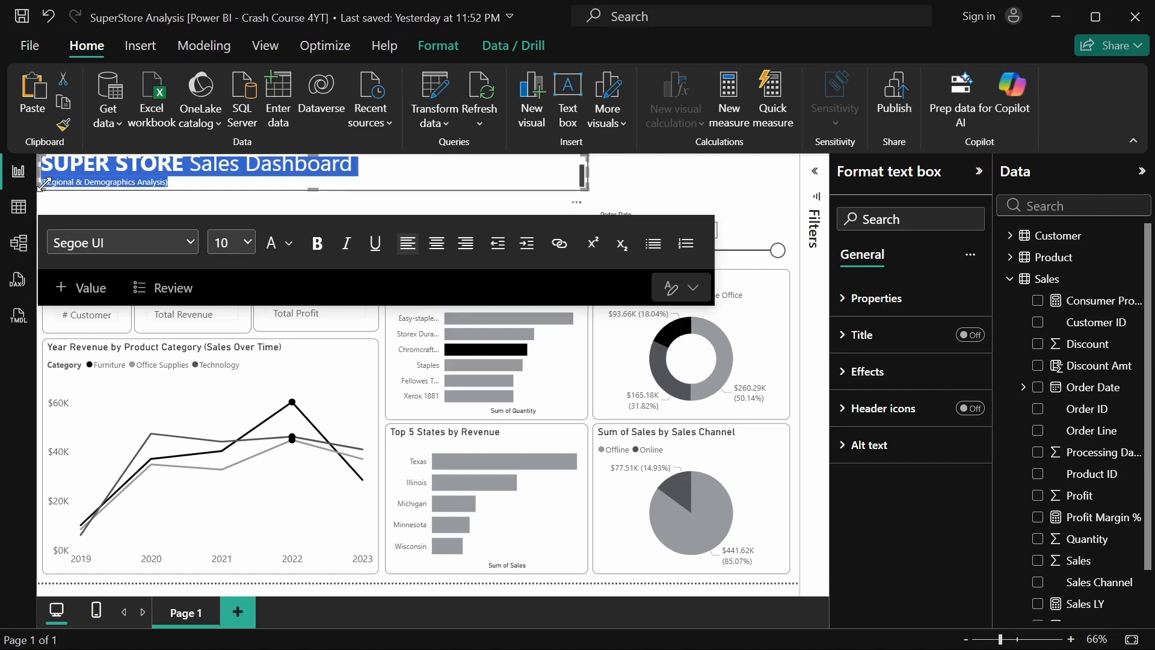
left_click_drag(44, 182, 166, 181)
left_click(241, 243)
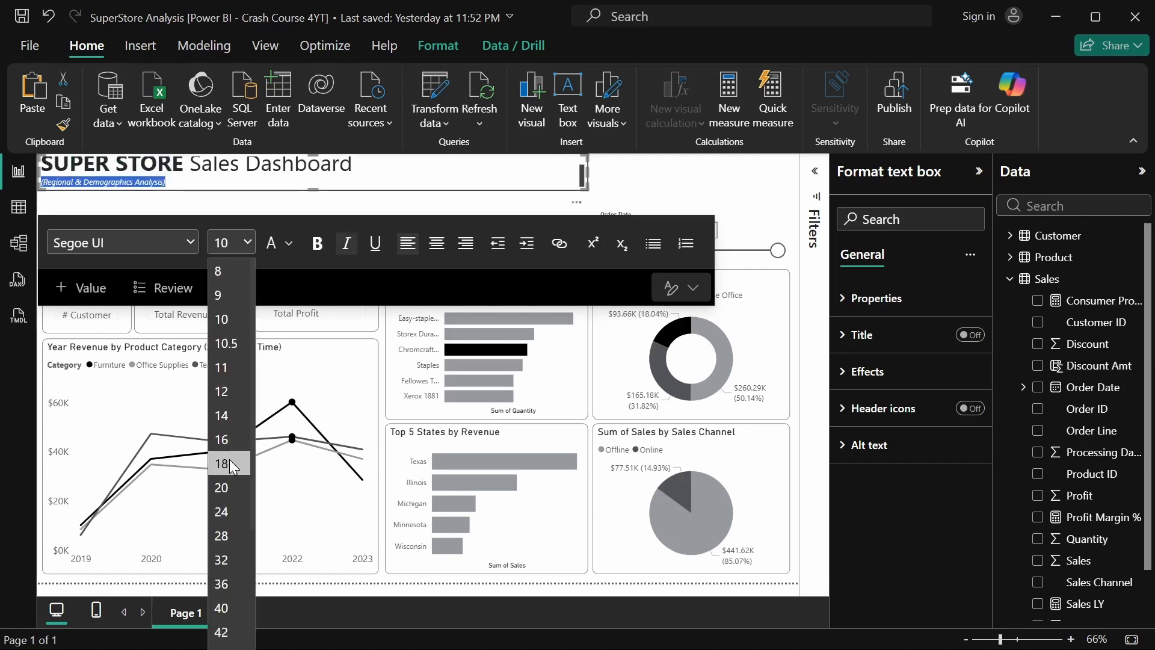
left_click(230, 462)
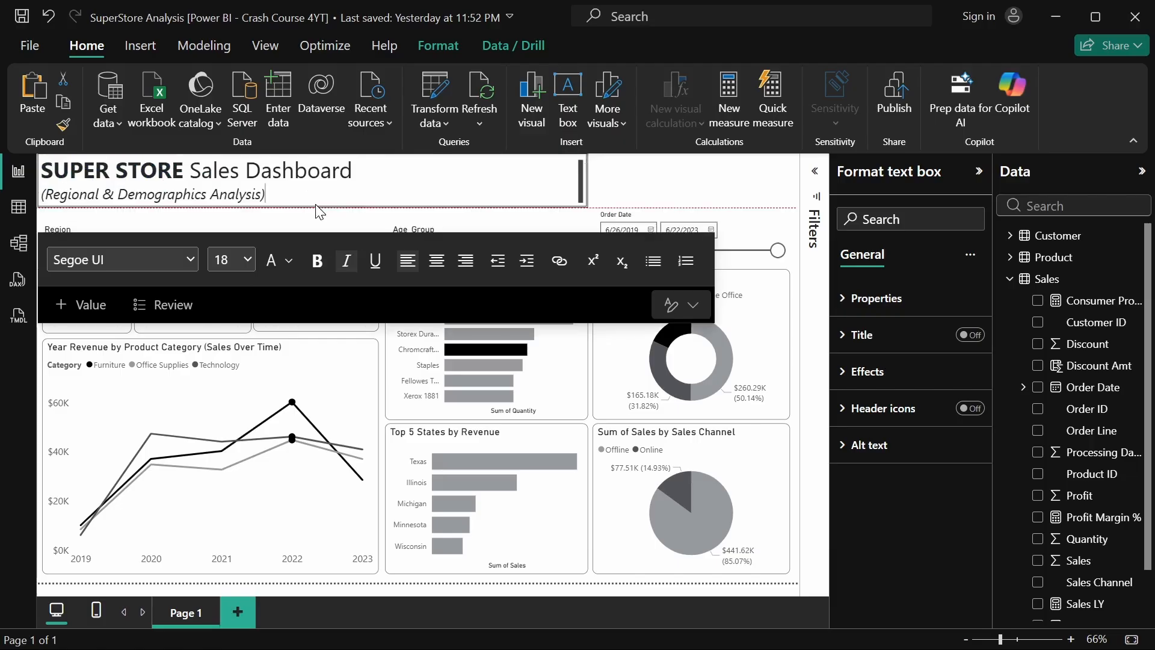
left_click(623, 189)
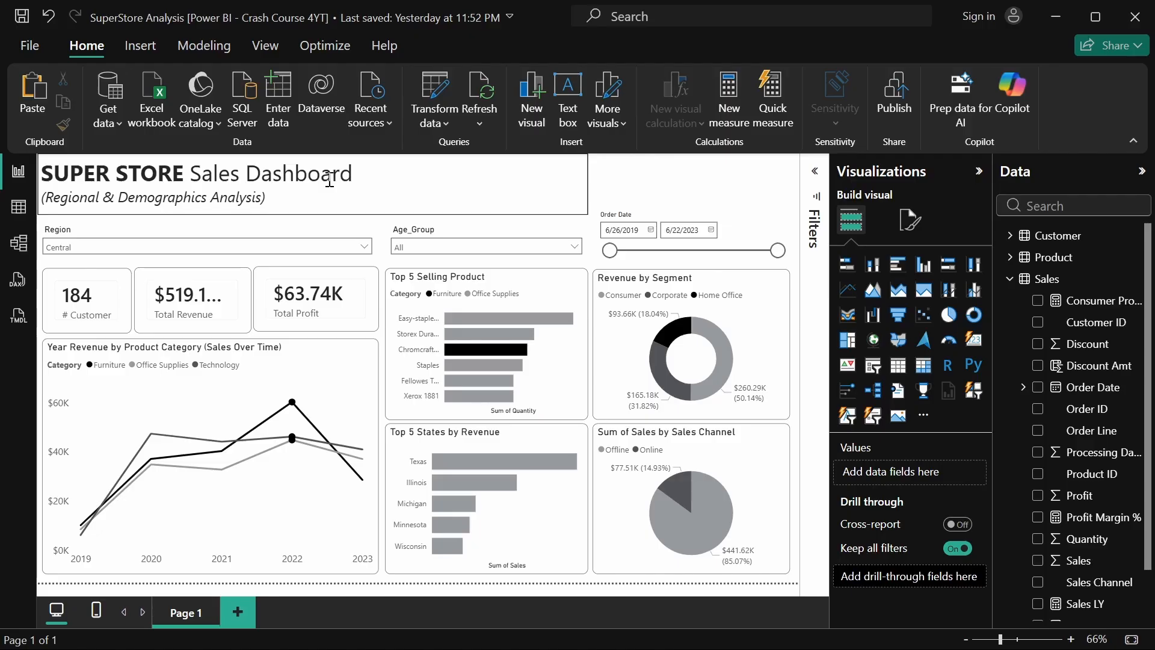
Set the "SUPER STORE Sales Dashboard" line to font size 24 and remove the subtitle line below it.
triple_click(330, 180)
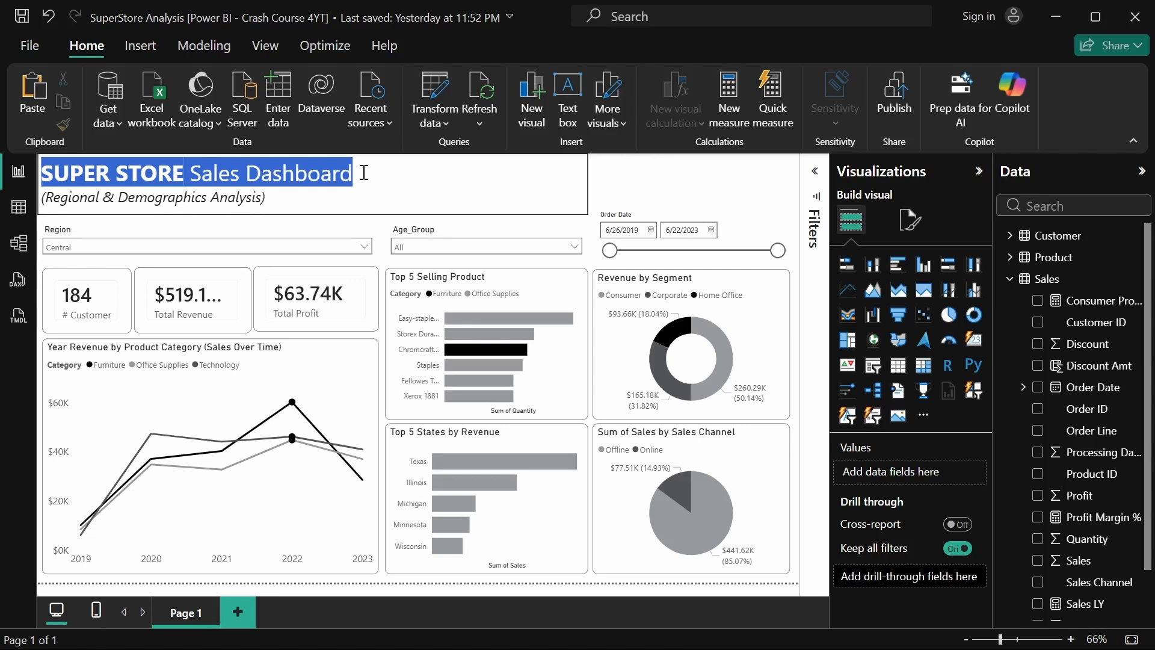
left_click(267, 194)
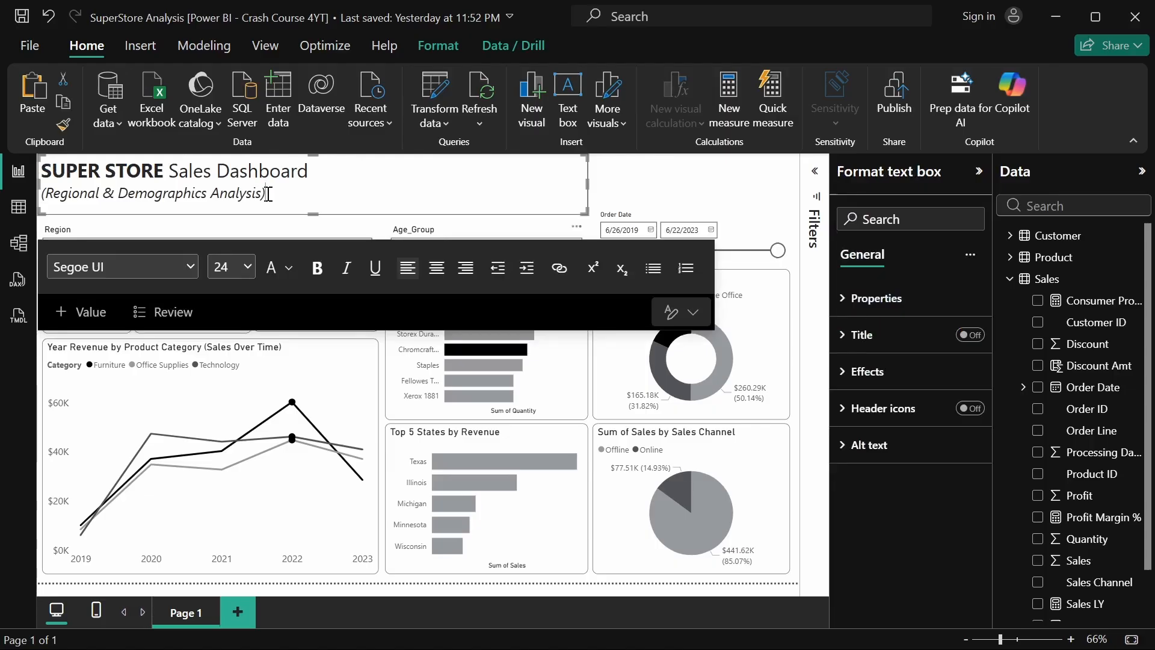
triple_click(268, 194)
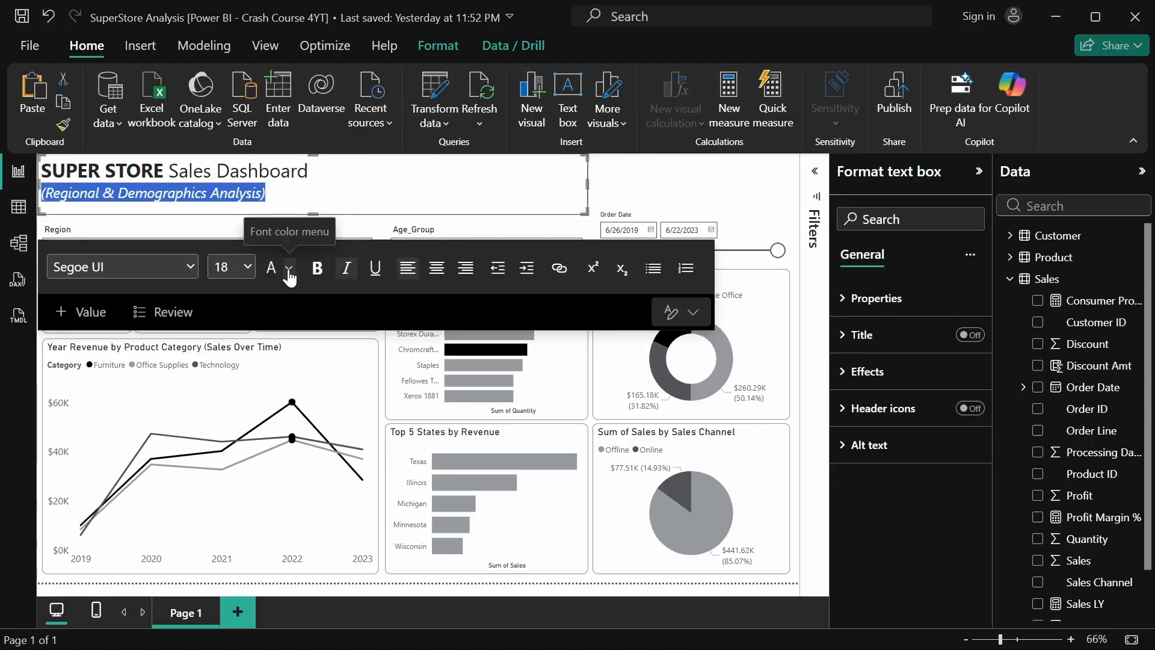
left_click(289, 270)
left_click(249, 268)
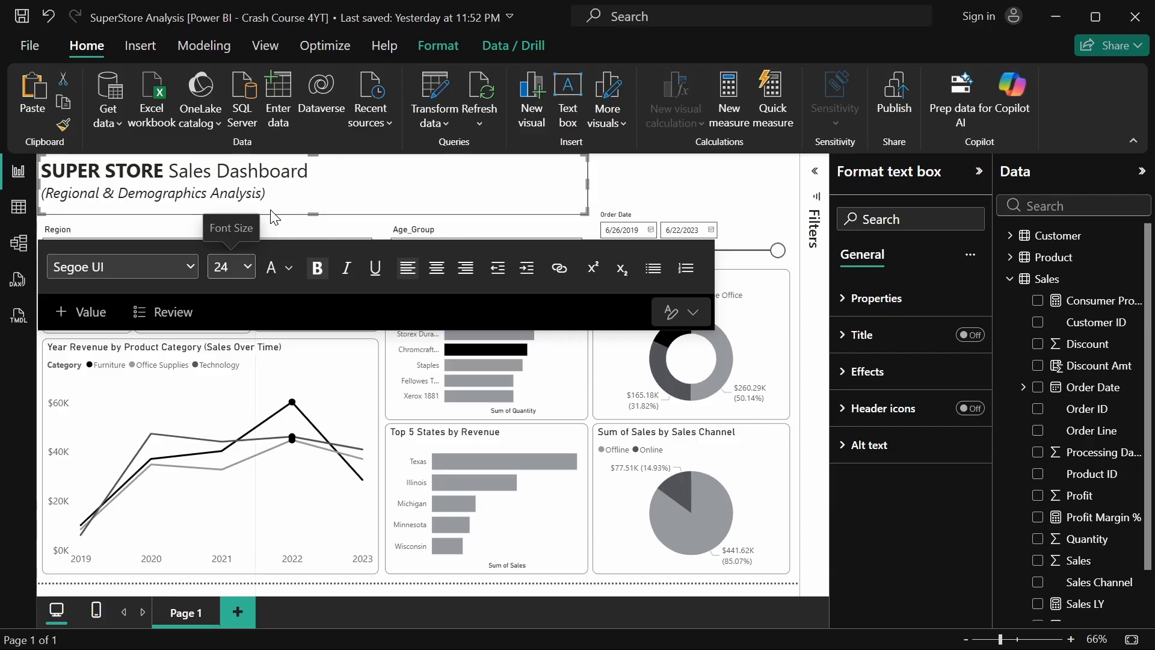
key("ctrl+z")
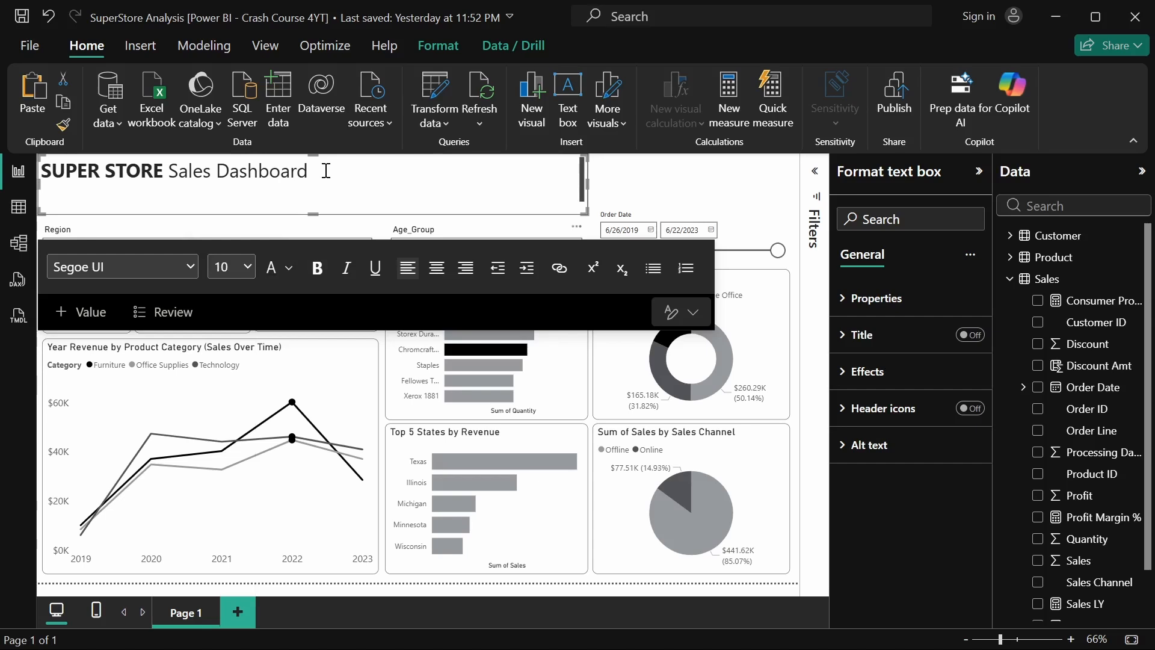
Restore the italic "(Regional & Demographics Analysis)" subtitle at font size 14 and reduce the title text box's height to fit both lines.
key("Escape")
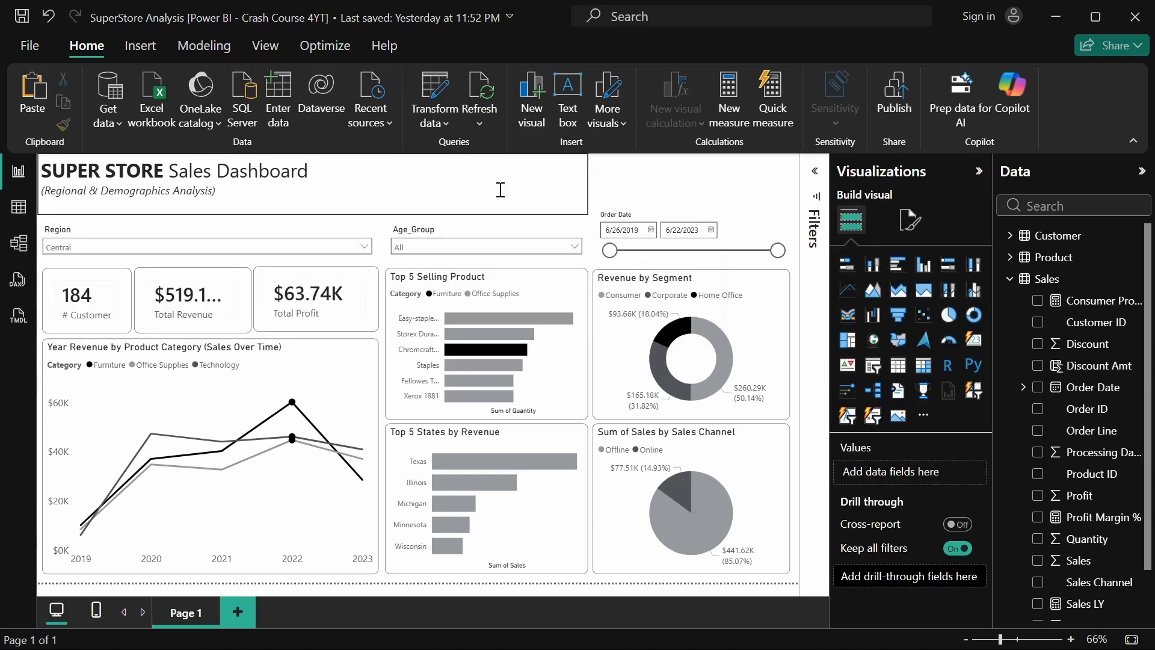
left_click(313, 205)
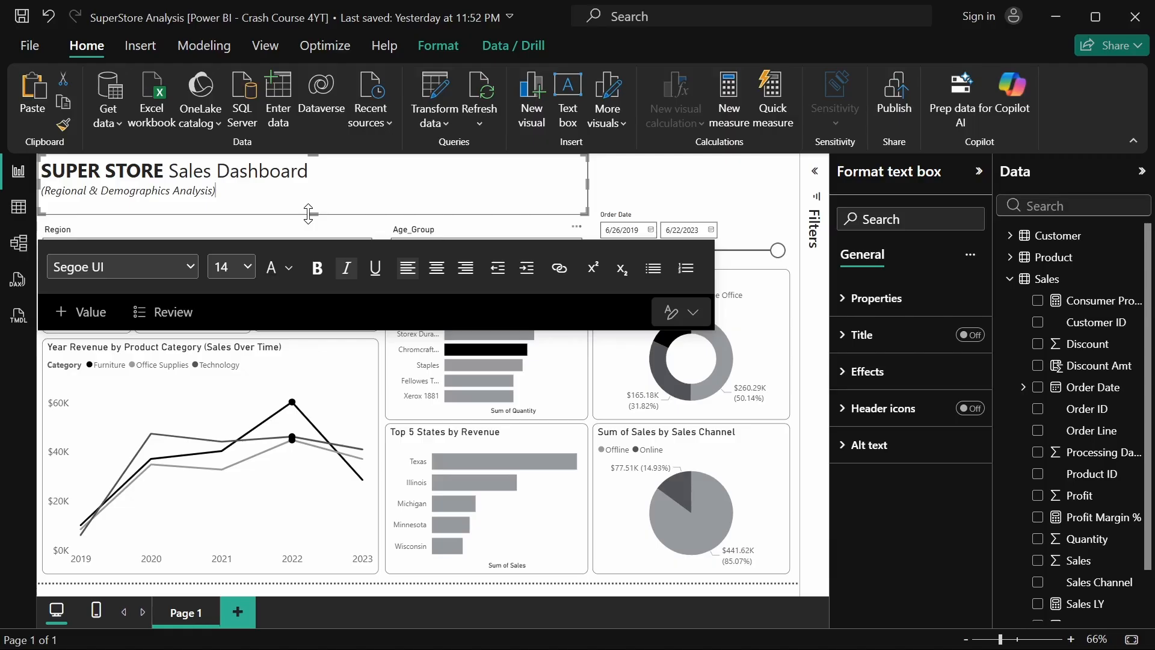
left_click(308, 213)
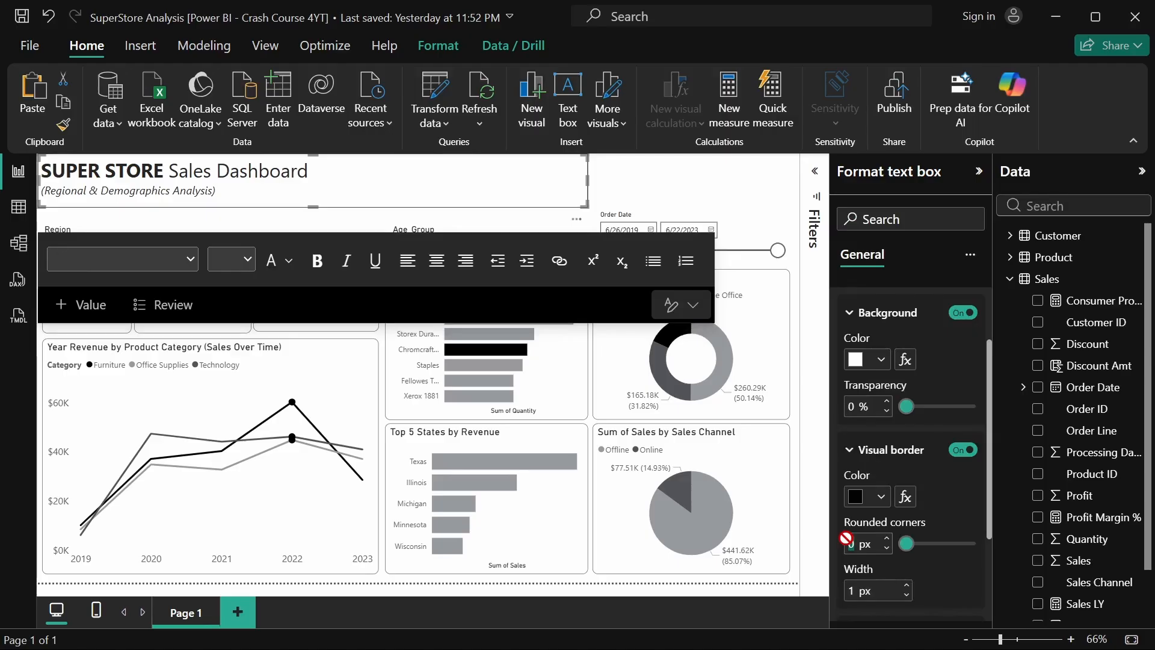
Give the title text box a dark gray border with 5 px rounded corners.
left_click(881, 497)
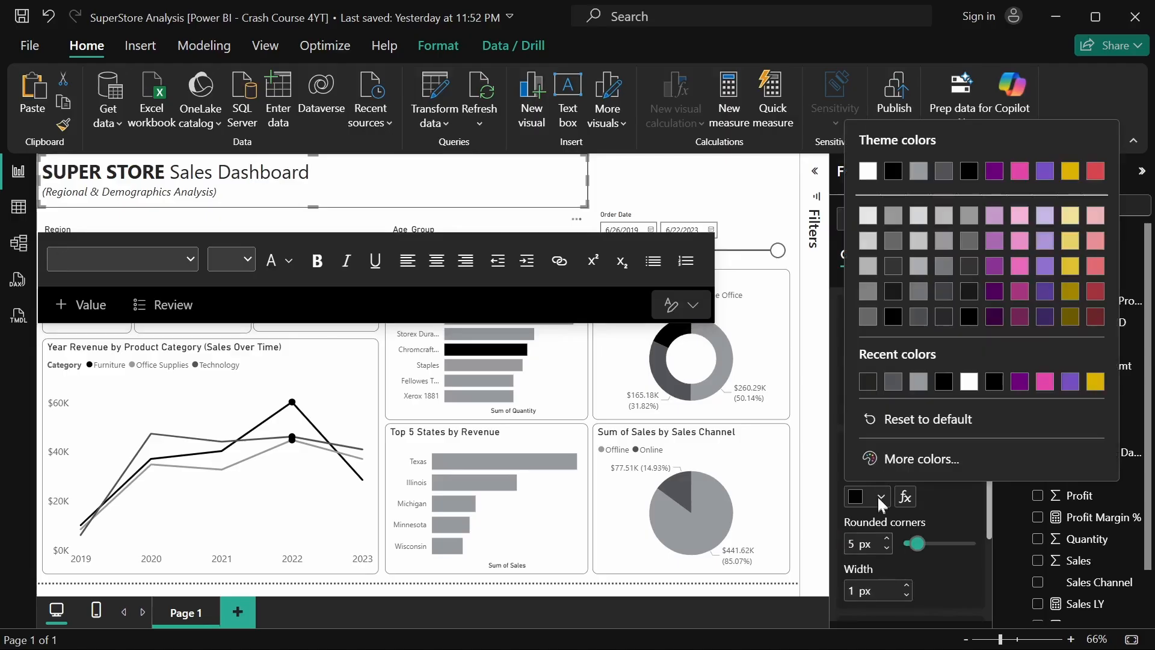
left_click(868, 381)
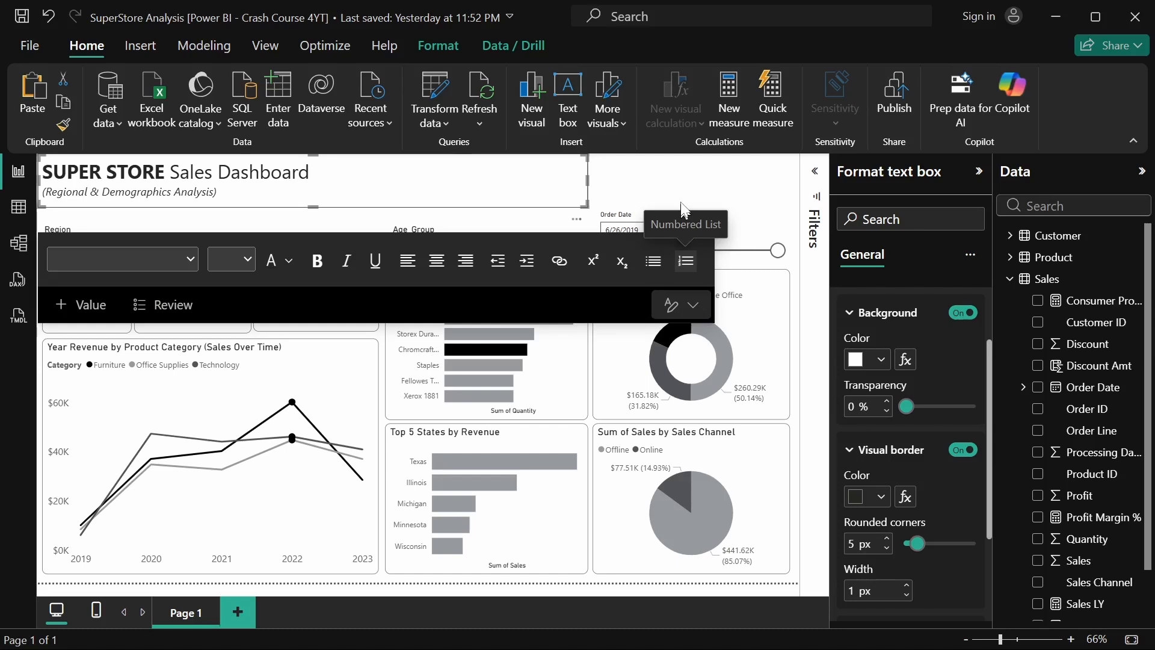
left_click(684, 209)
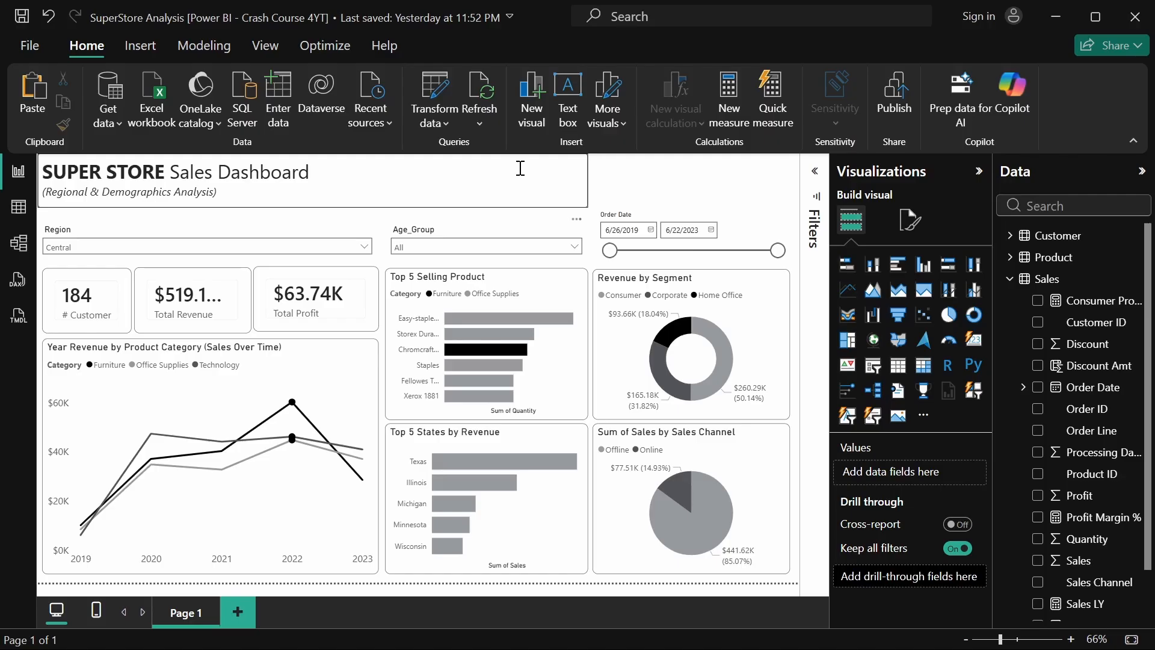
Set the title text box's background to black and stretch the box across the full page width.
left_click(521, 168)
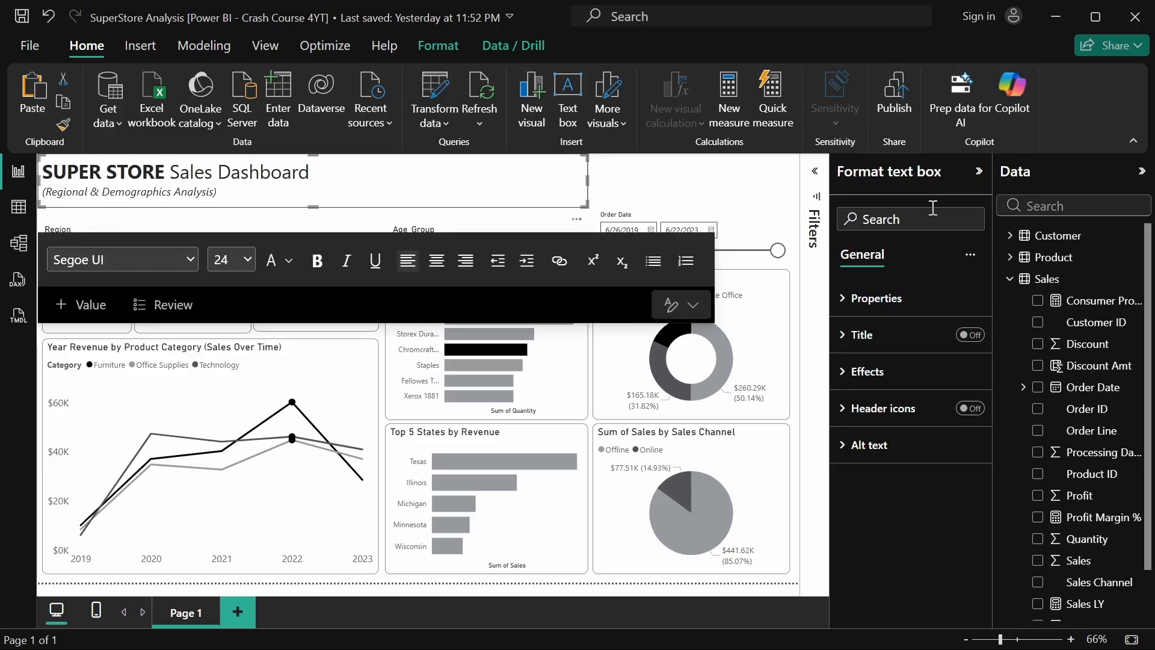
left_click(867, 371)
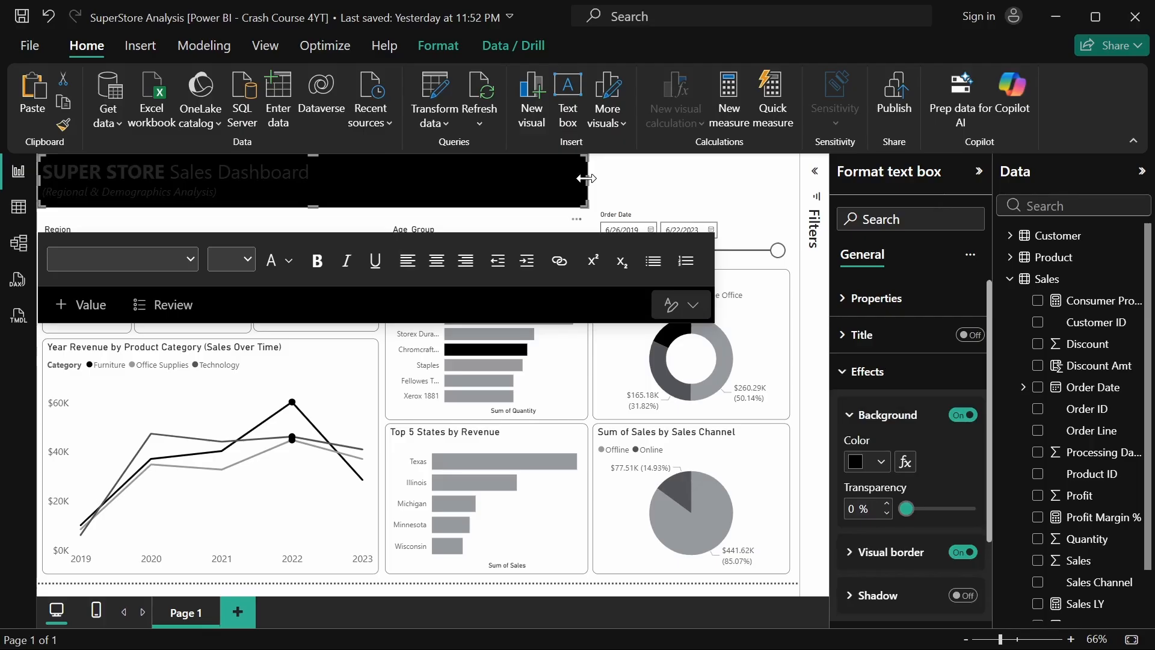
left_click_drag(587, 178, 798, 180)
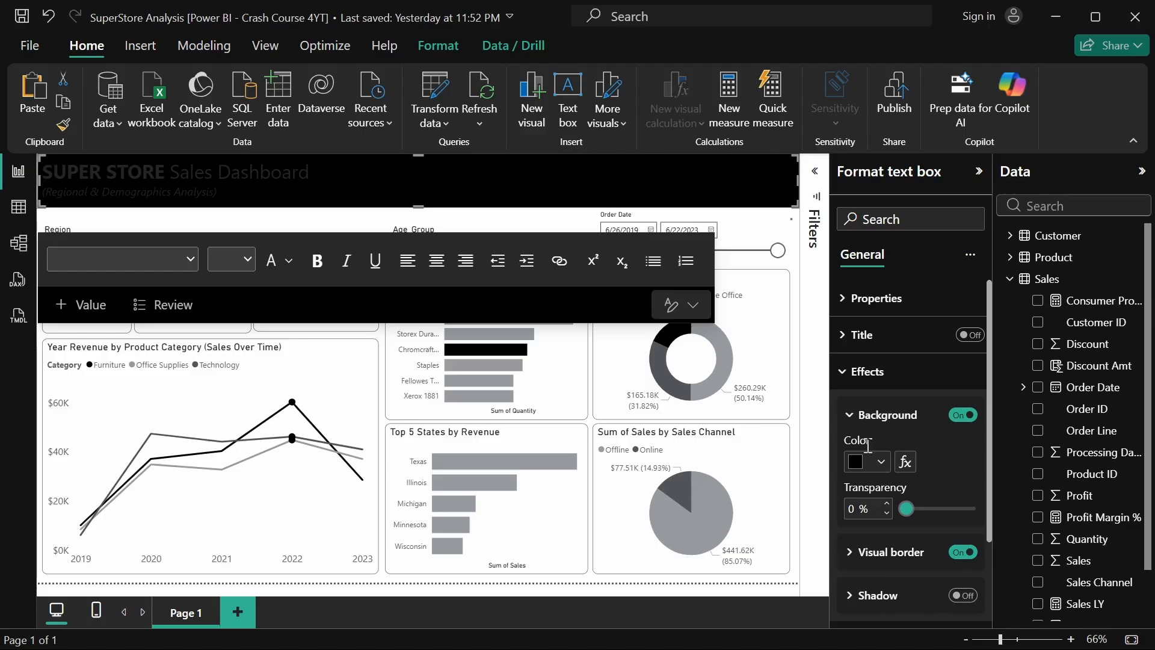
Color both lines of the dashboard title white and center them in the black banner.
left_click(599, 184)
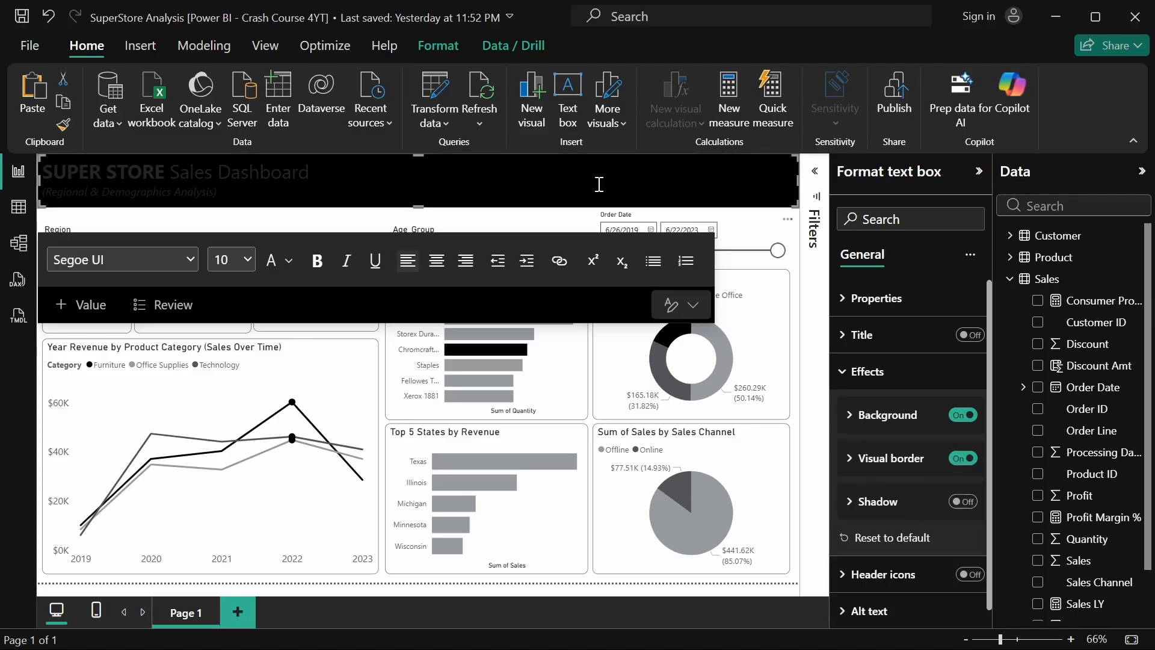
left_click(289, 260)
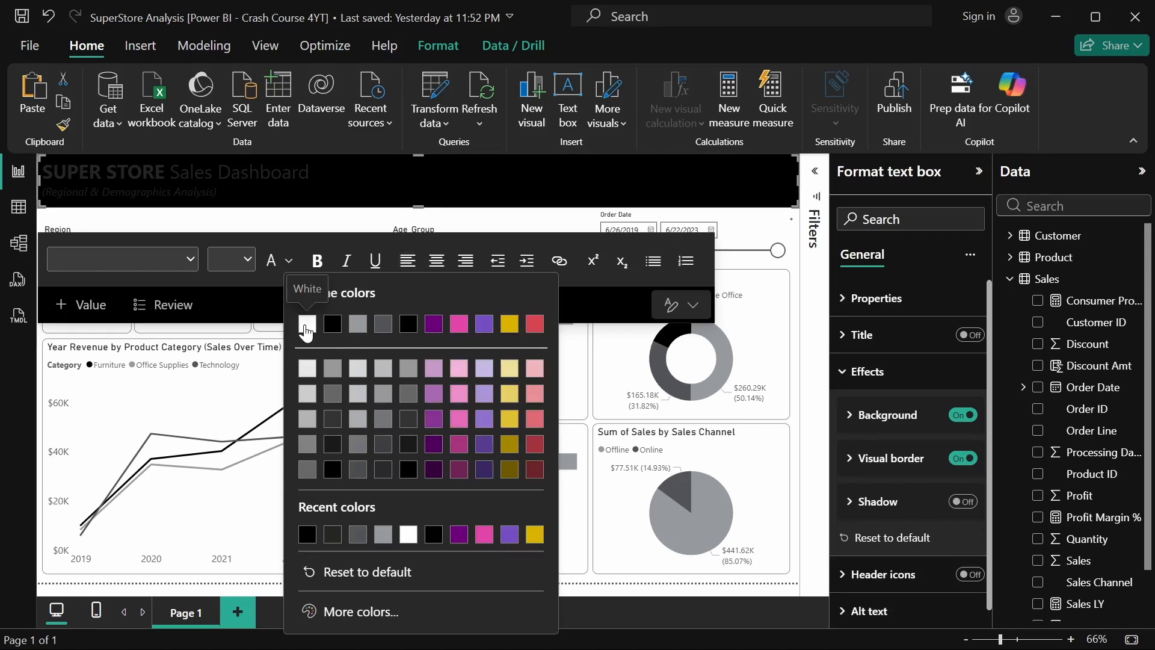
key("ctrl+a")
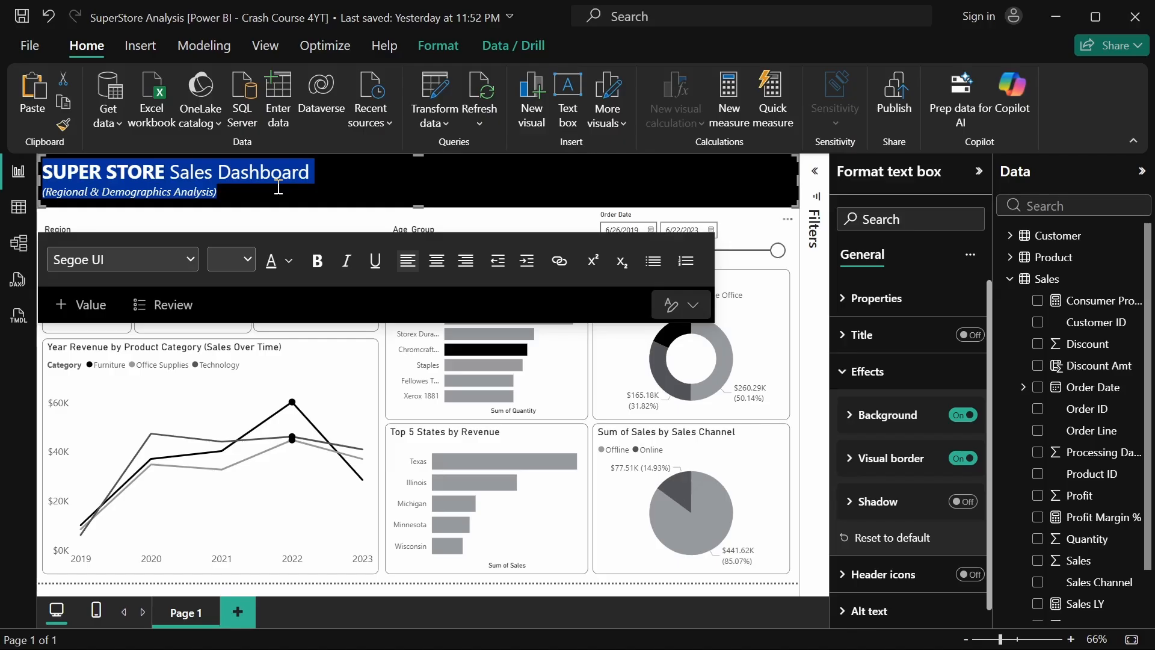
left_click(706, 265)
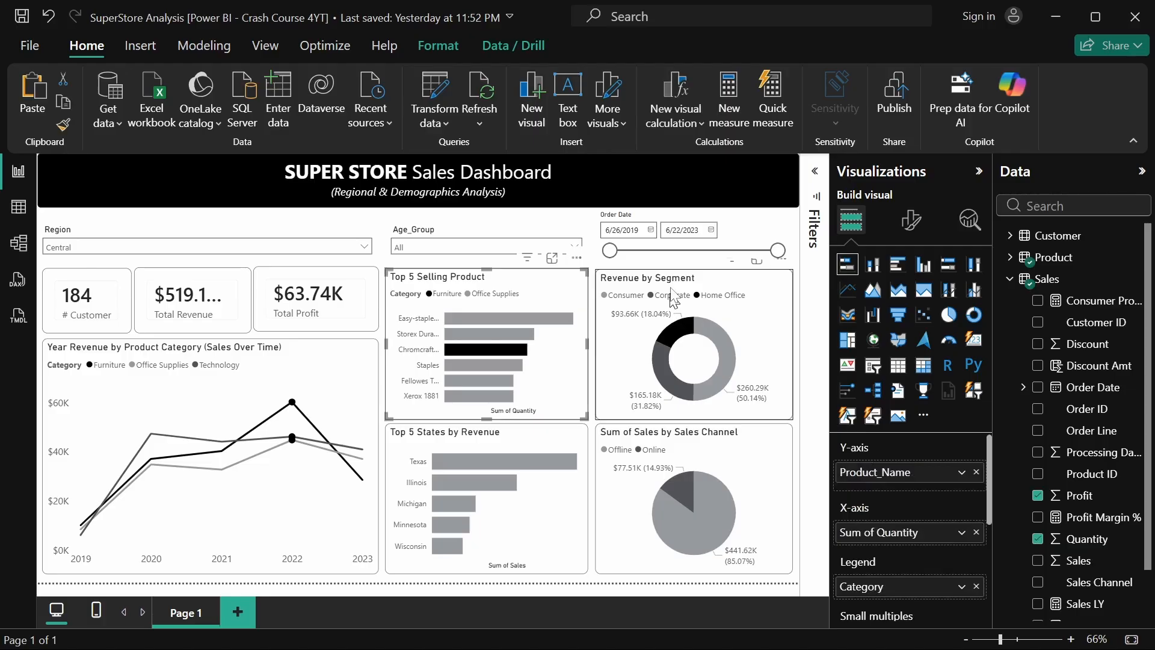
key("Escape")
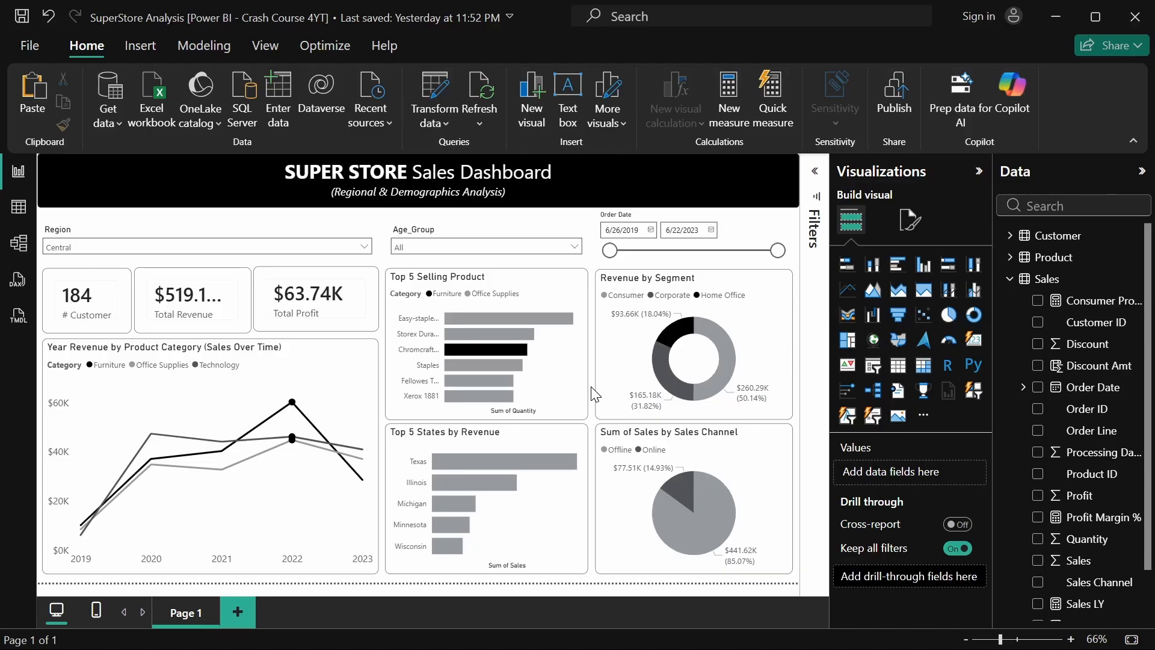
left_click(923, 415)
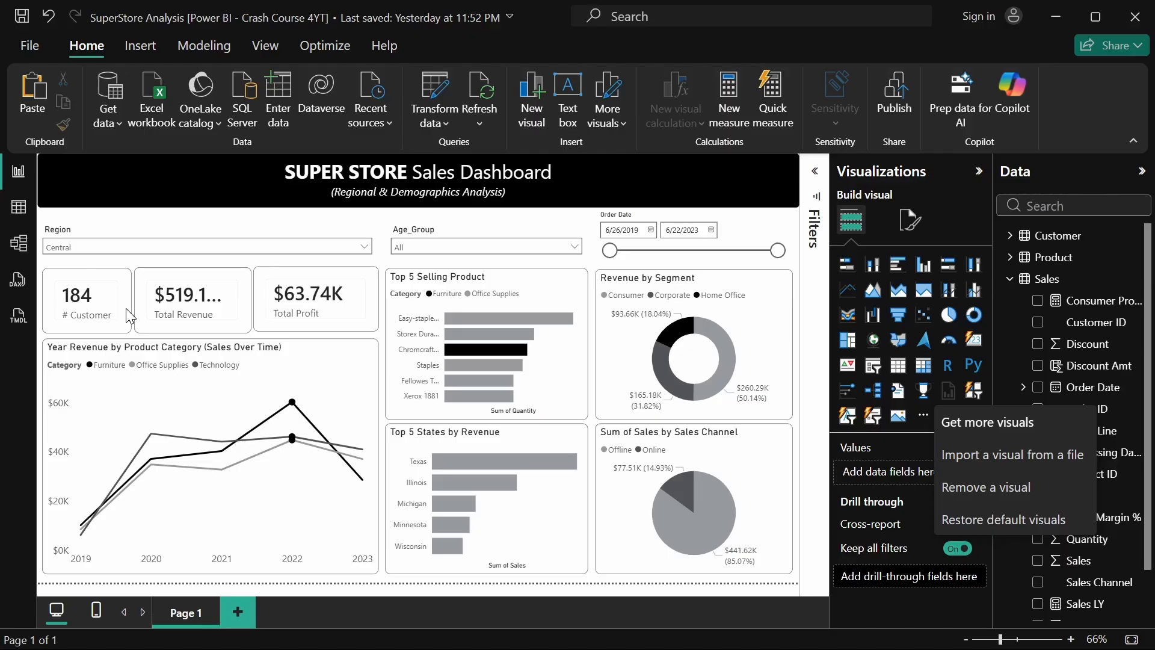
left_click(979, 171)
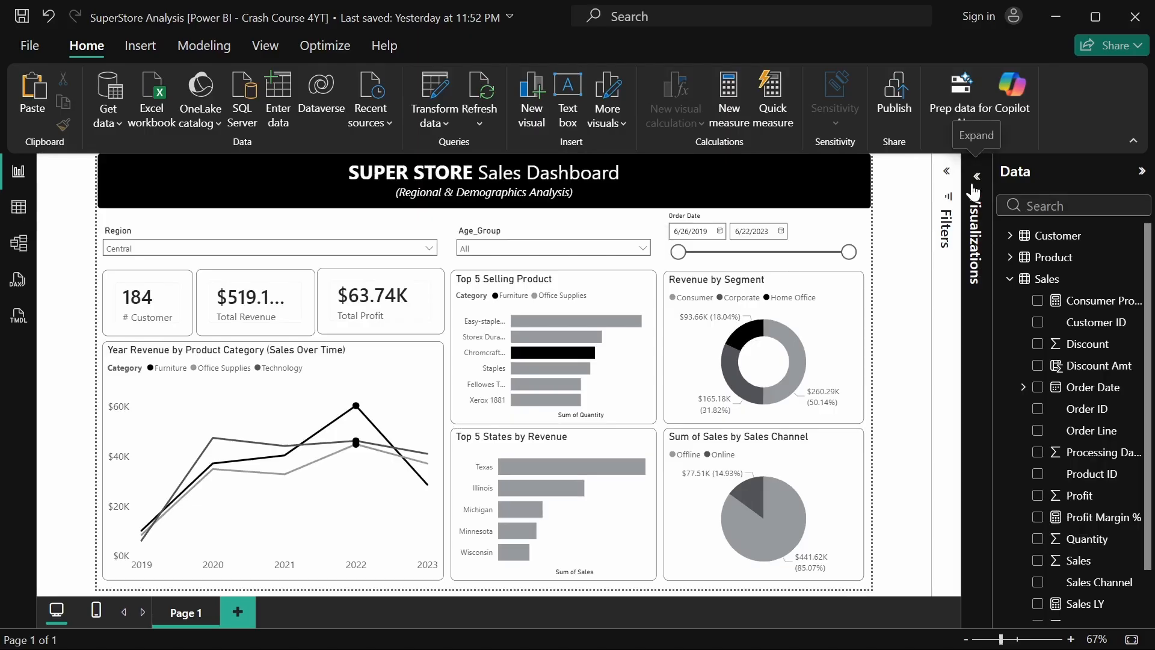
left_click(975, 181)
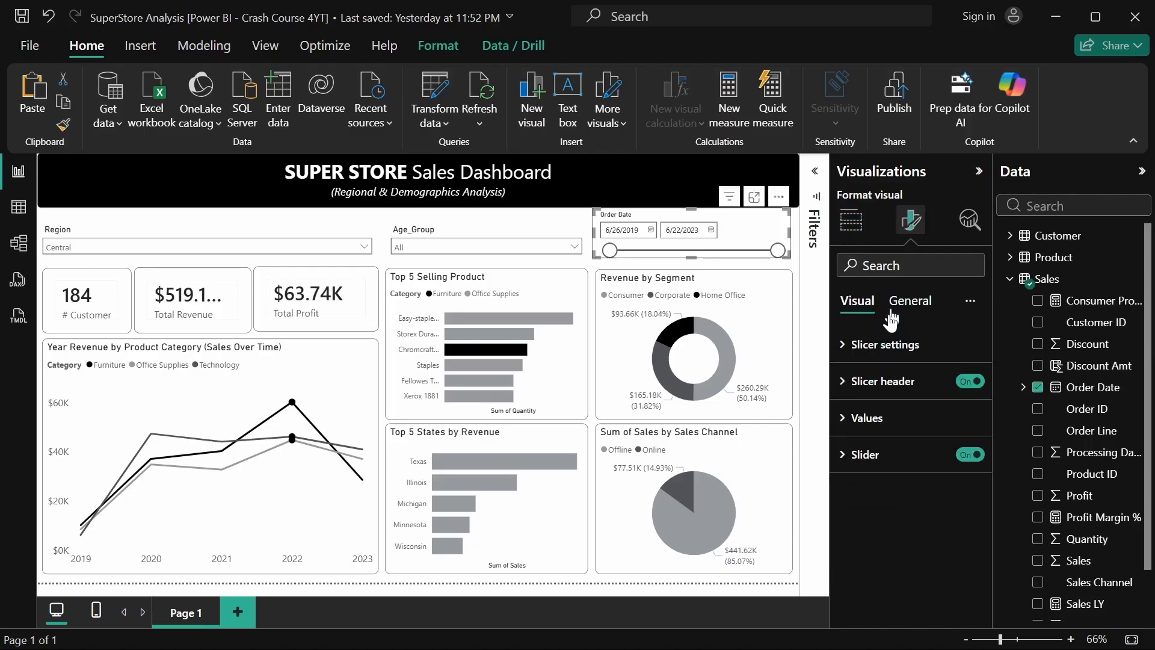
Change the Order Date slicer's style to Dropdown.
left_click(884, 344)
left_click(908, 435)
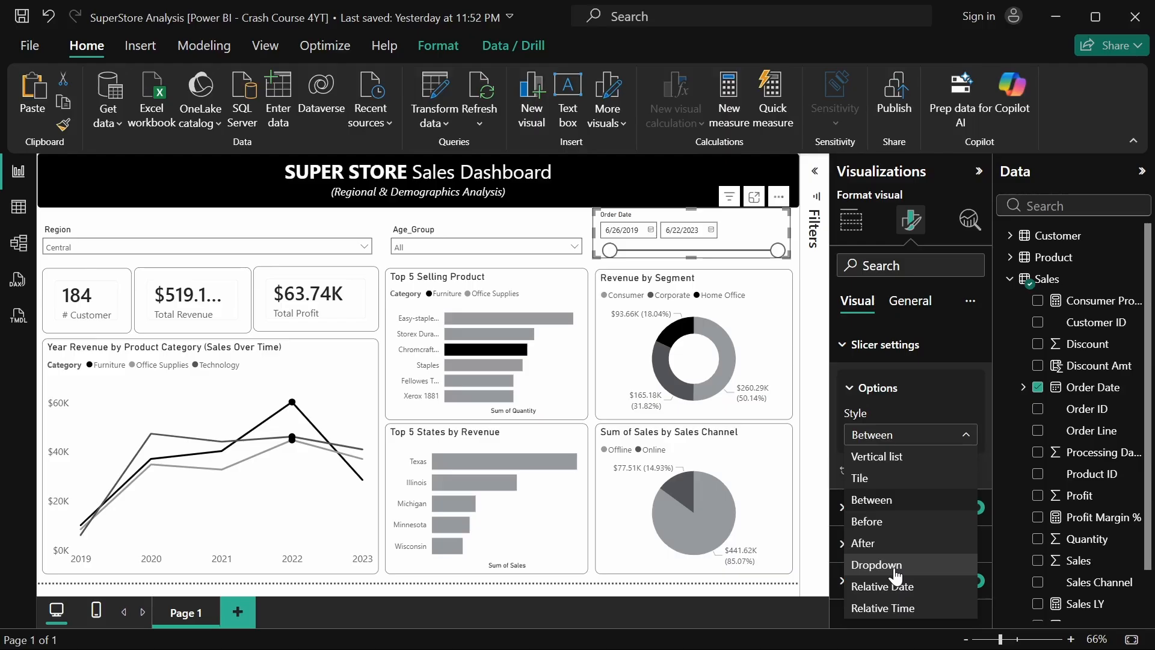
left_click(896, 566)
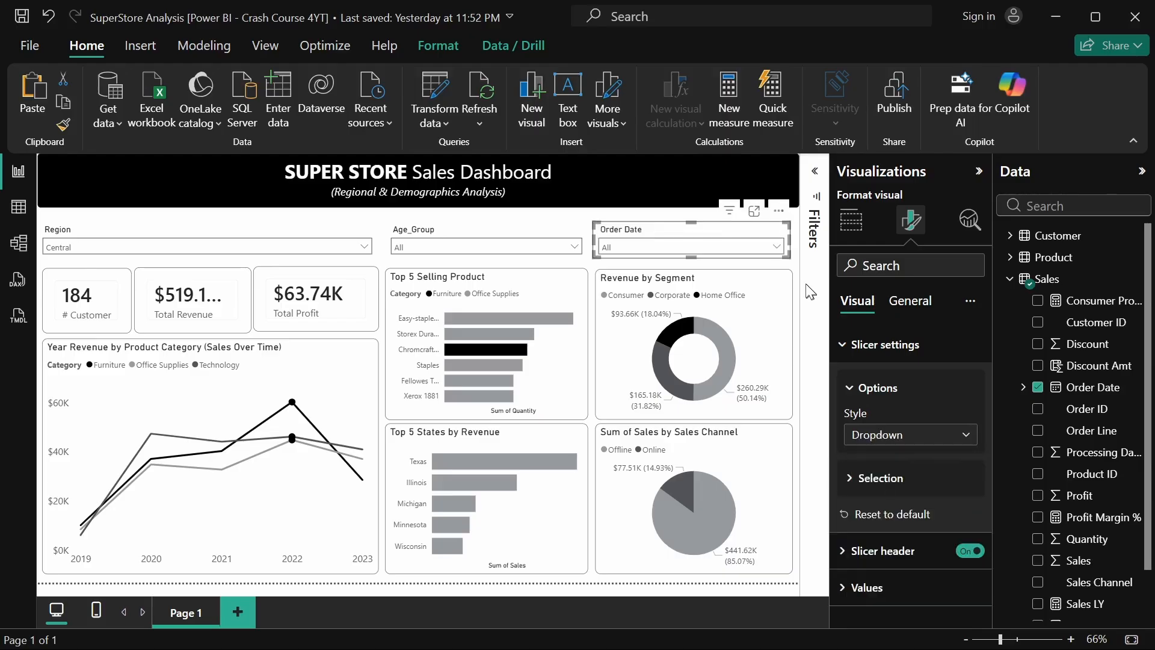
Deselect everything on the report page and collapse the Sales table's list of fields.
left_click(330, 192)
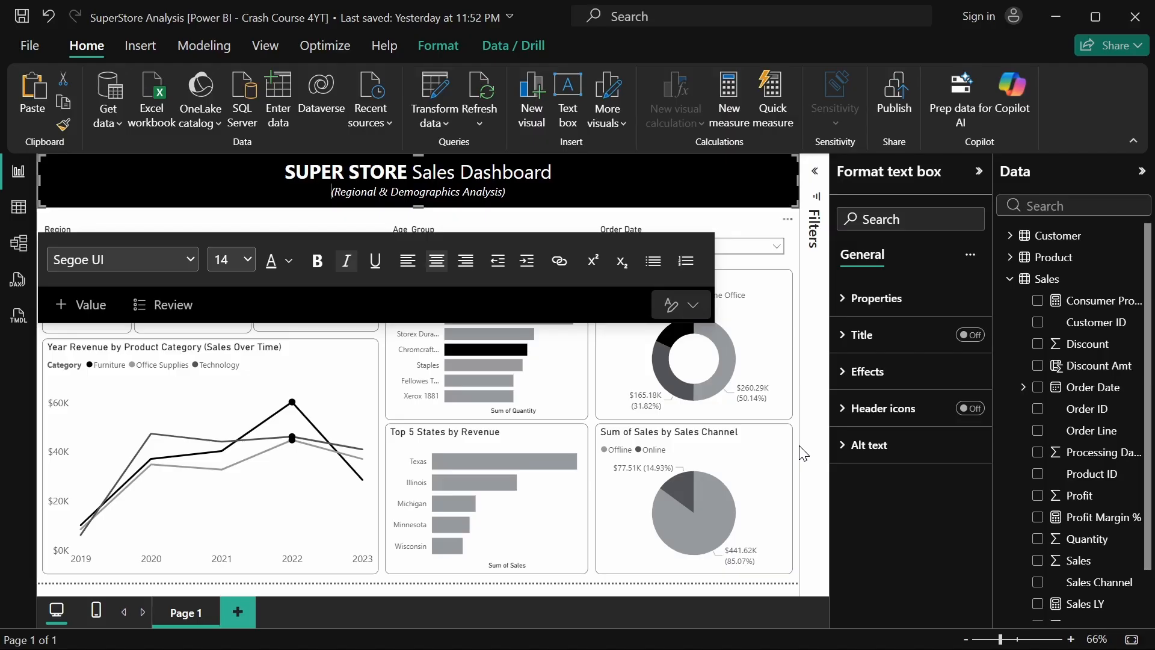
left_click(804, 454)
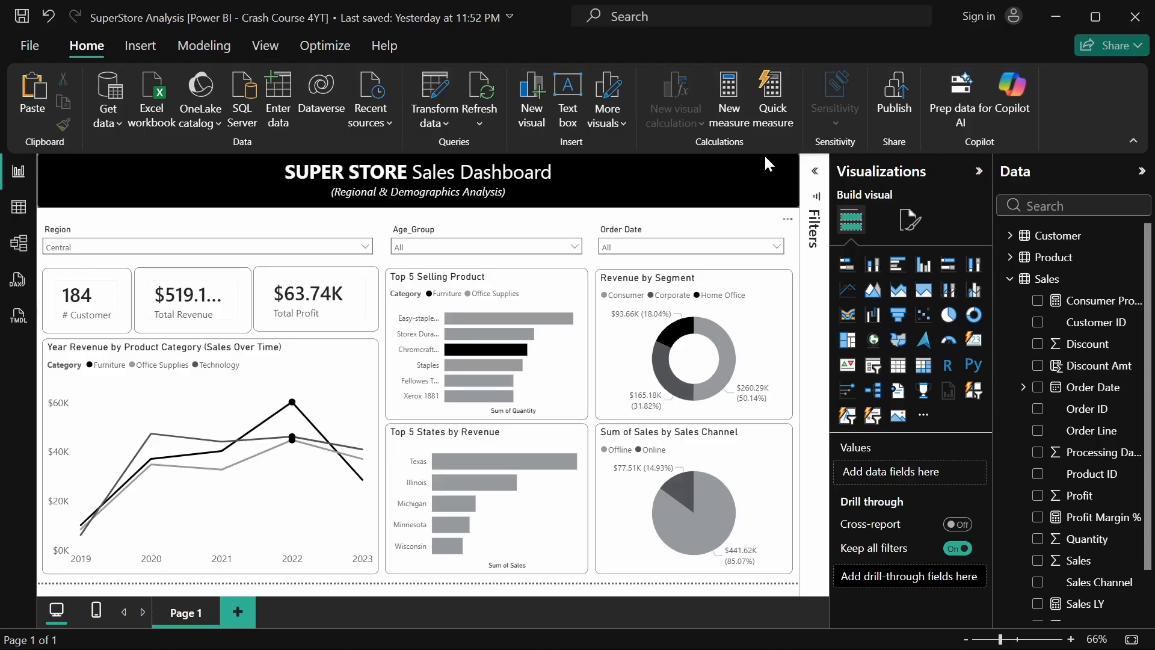
left_click(1031, 283)
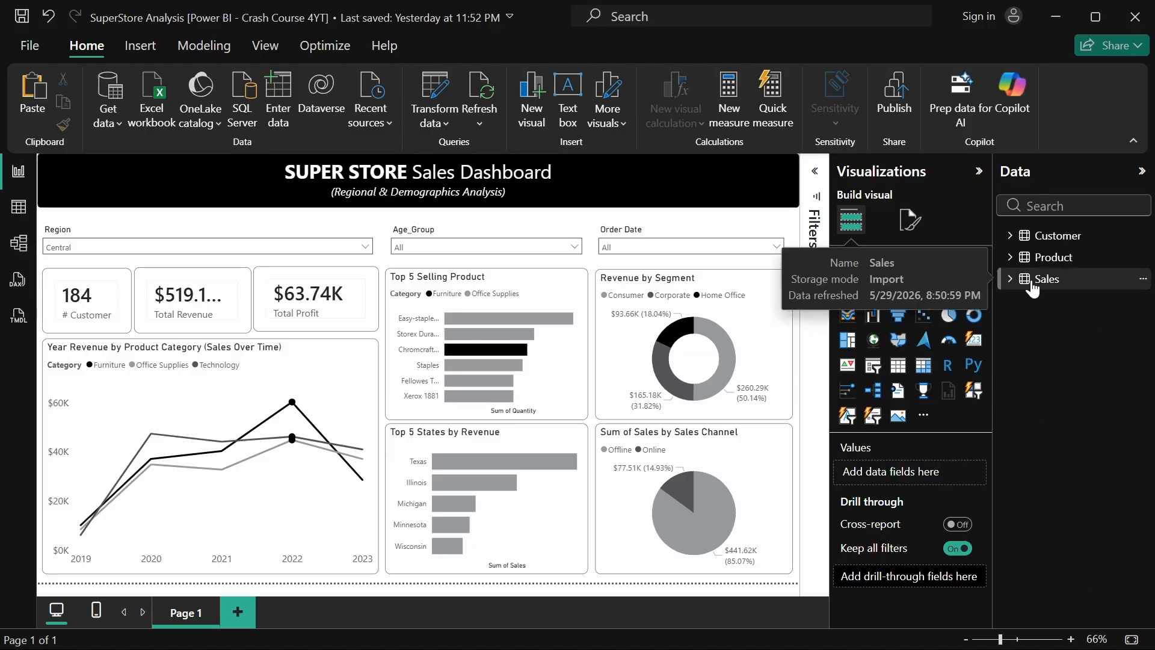